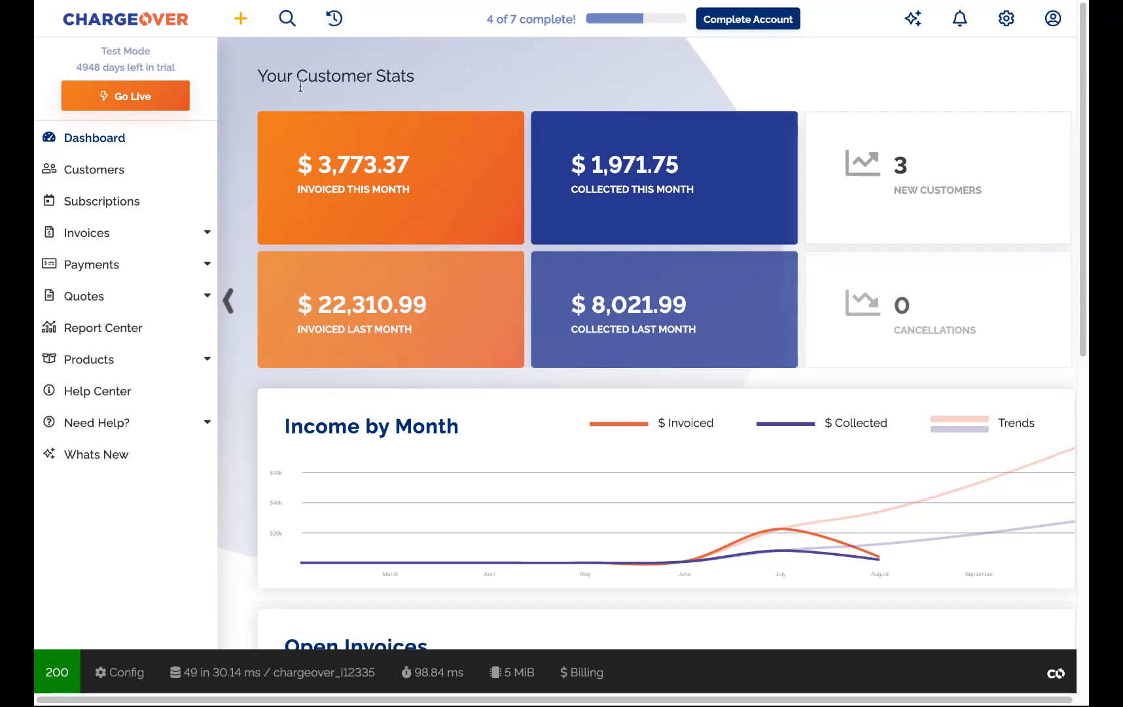
# Step: Start a new product and name it "Gold Subscription Plan"
pyautogui.click(149, 368)
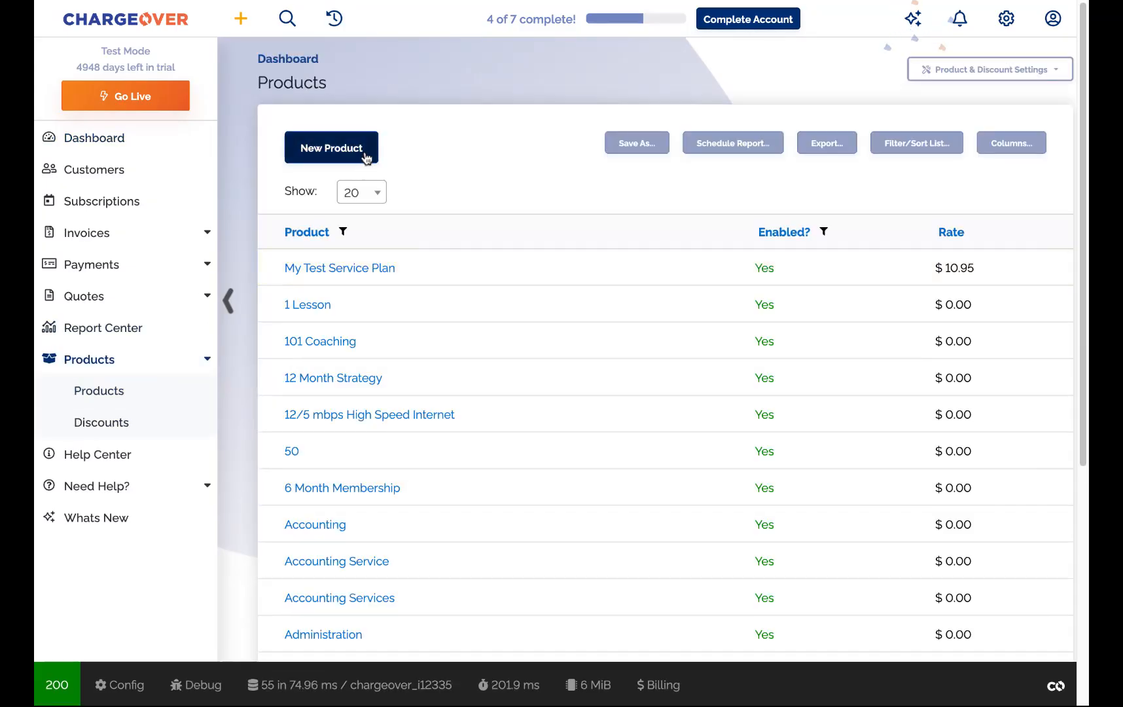
pyautogui.click(367, 158)
pyautogui.click(383, 172)
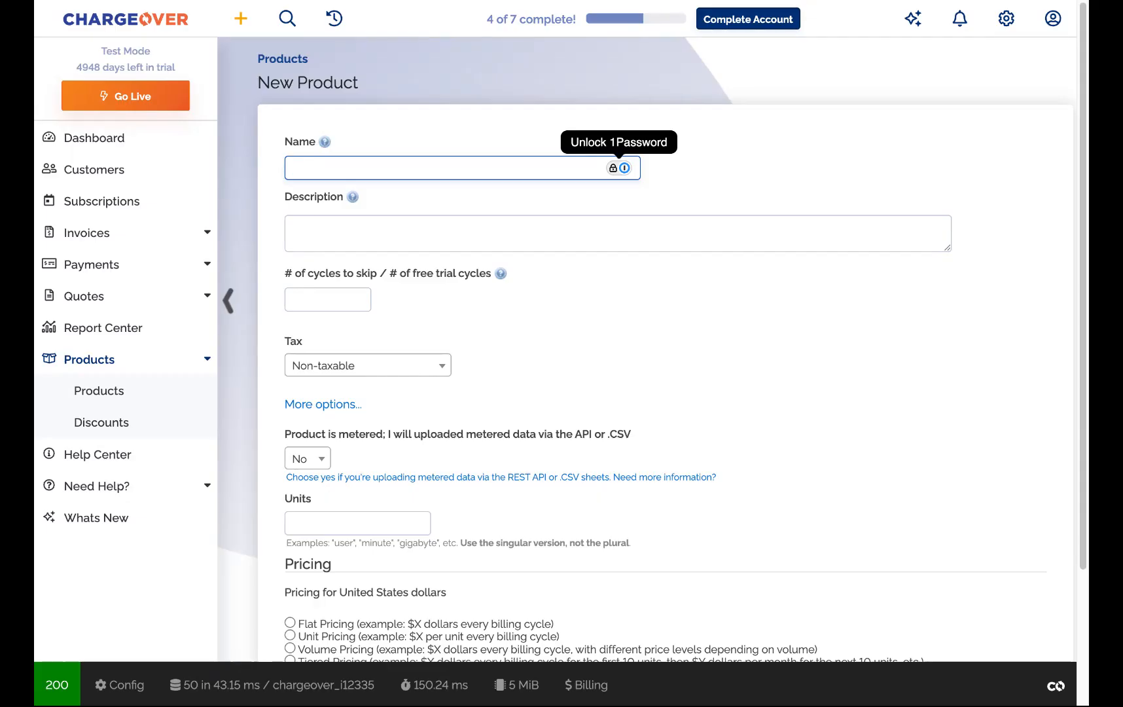
pyautogui.write('Gold ')
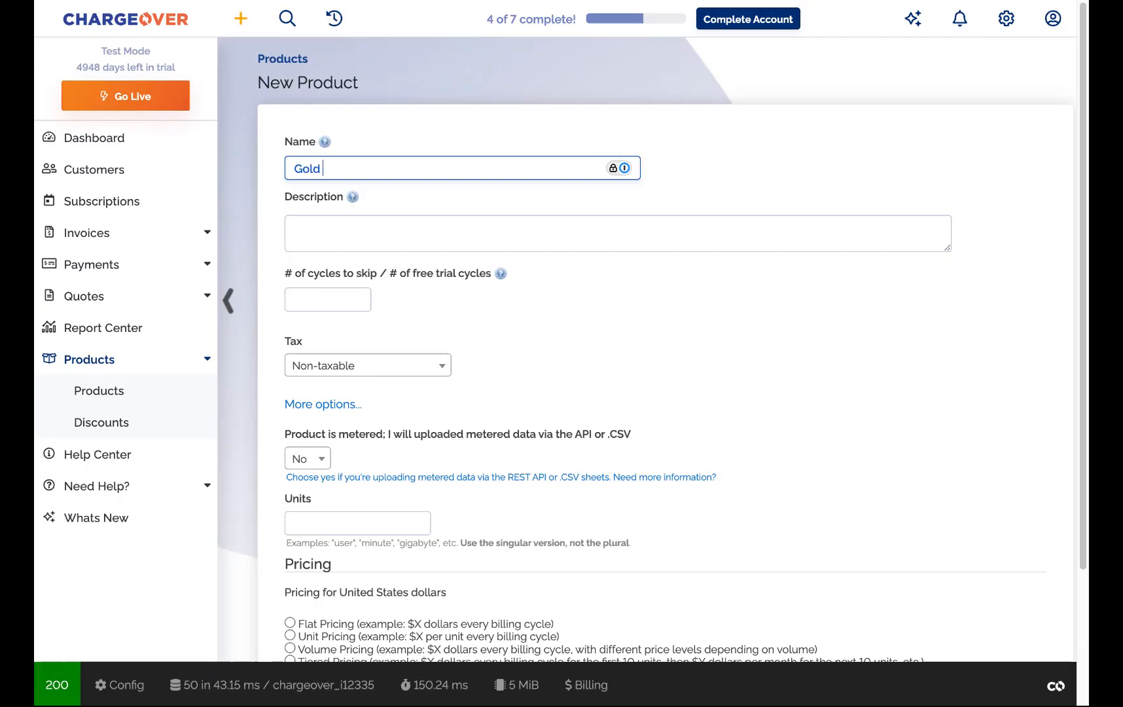
pyautogui.write('Subscription PLan')
pyautogui.press('BackSpace')
pyautogui.press('BackSpace')
pyautogui.press('BackSpace')
pyautogui.write('lan')
# Step: Enter "Recurring Monthly" as the product's description and view the available tax options
pyautogui.click(447, 247)
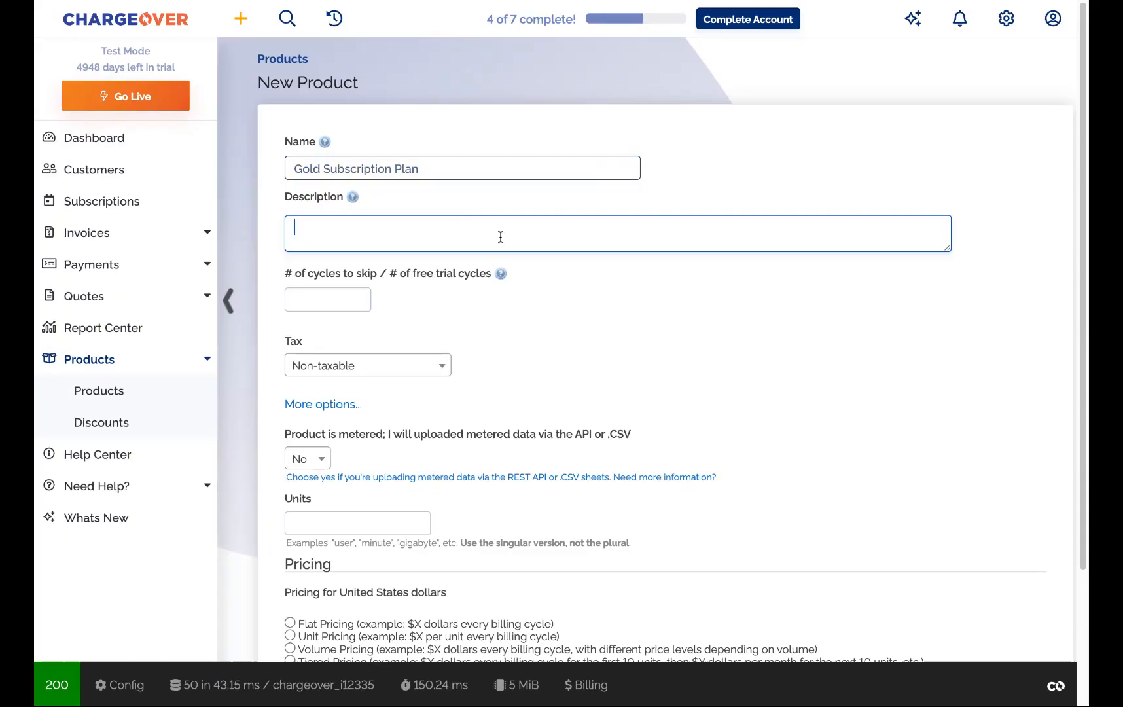
pyautogui.write('Recurring Monthly')
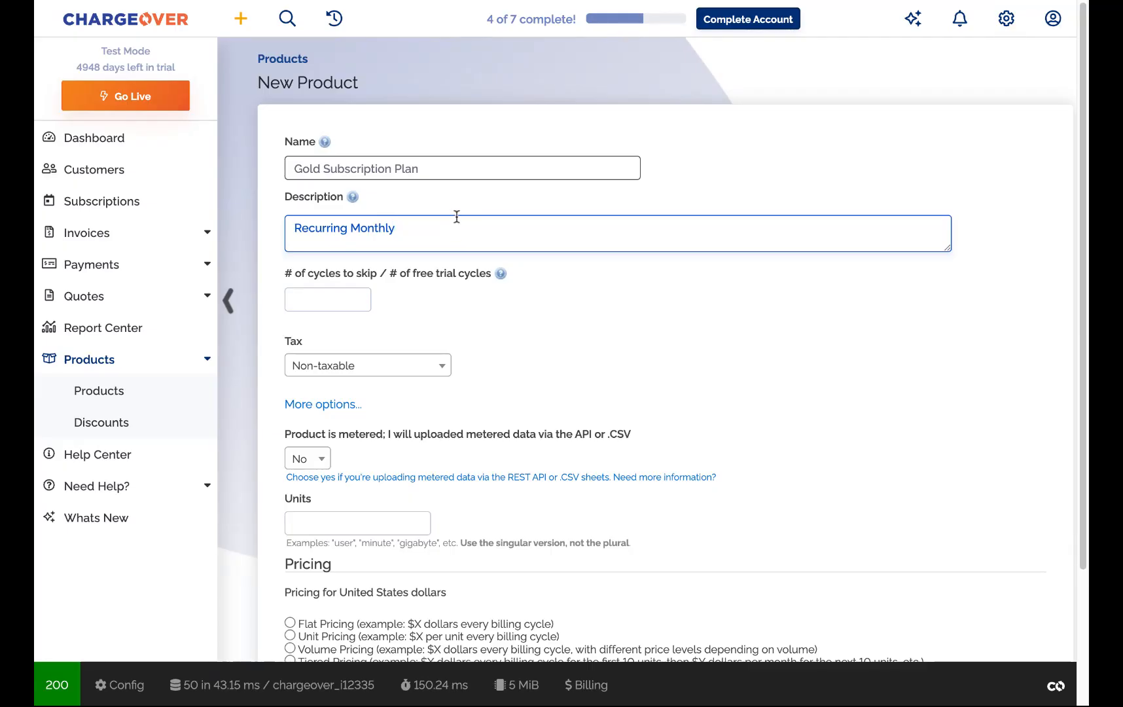
pyautogui.click(423, 372)
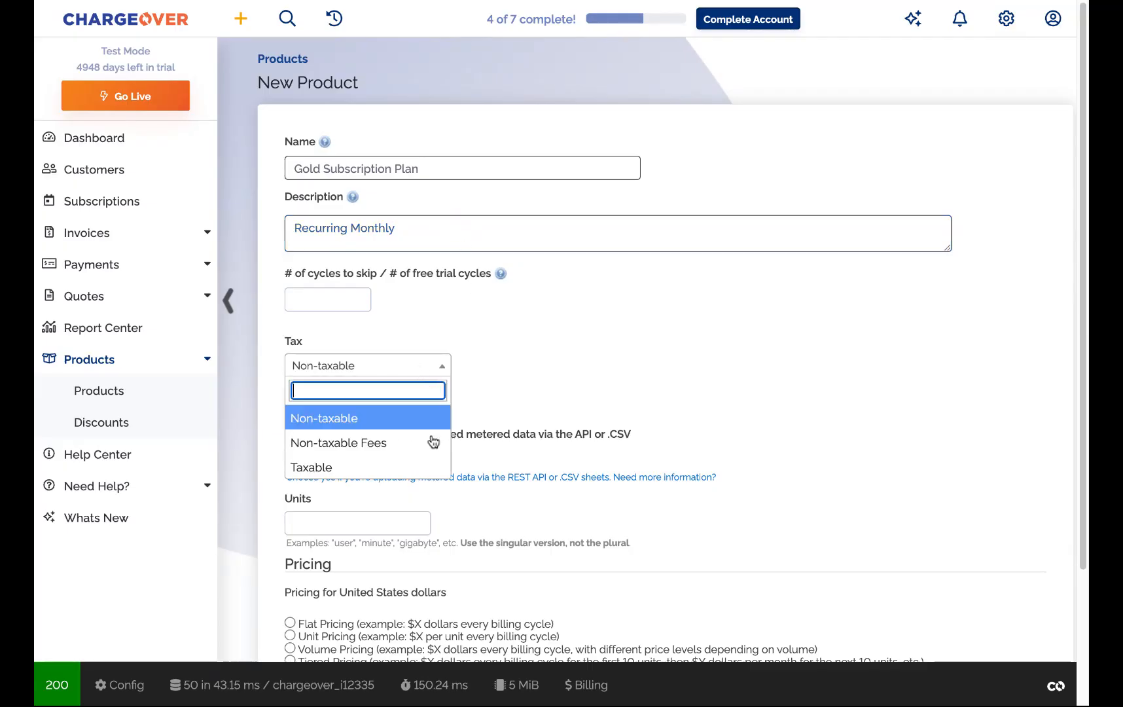
pyautogui.click(521, 390)
# Step: Give the product flat pricing with a recurring amount of 250.00 and save it
pyautogui.scroll(-2, 535, 392)
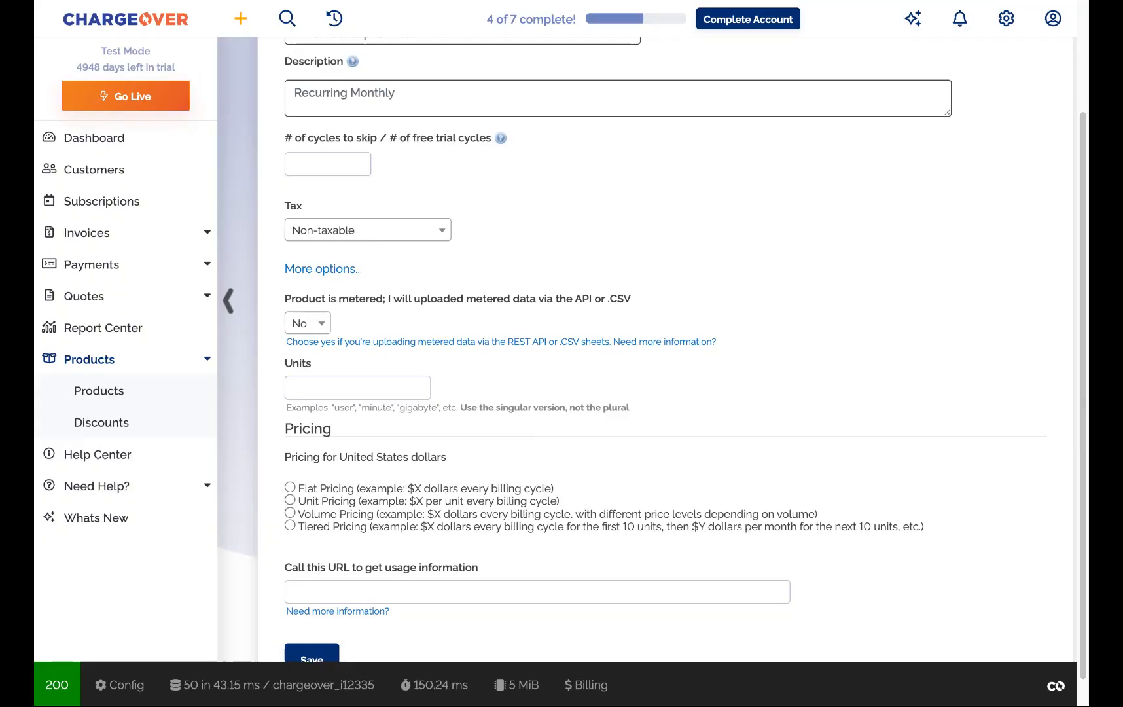
pyautogui.click(295, 489)
pyautogui.scroll(-1, 298, 589)
pyautogui.click(298, 571)
pyautogui.write('250.00')
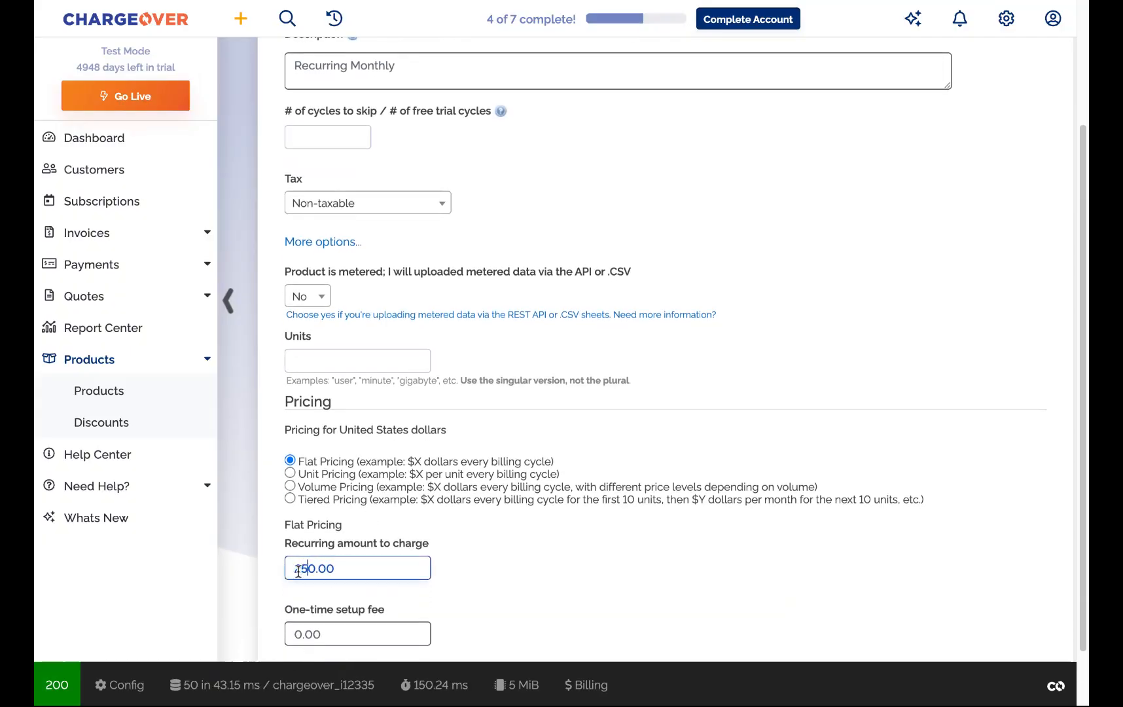
pyautogui.scroll(-1, 393, 563)
pyautogui.click(311, 629)
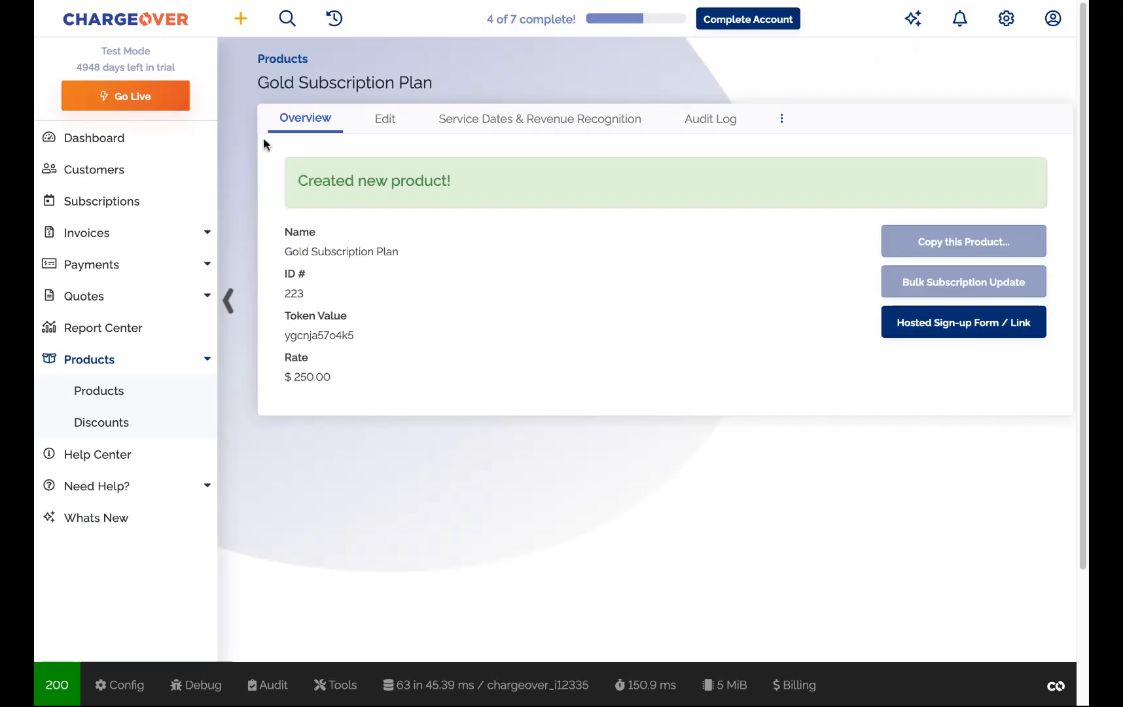
# Step: Start creating a new customer together with a subscription, using "Shiny Marketing" as the company name
pyautogui.click(188, 172)
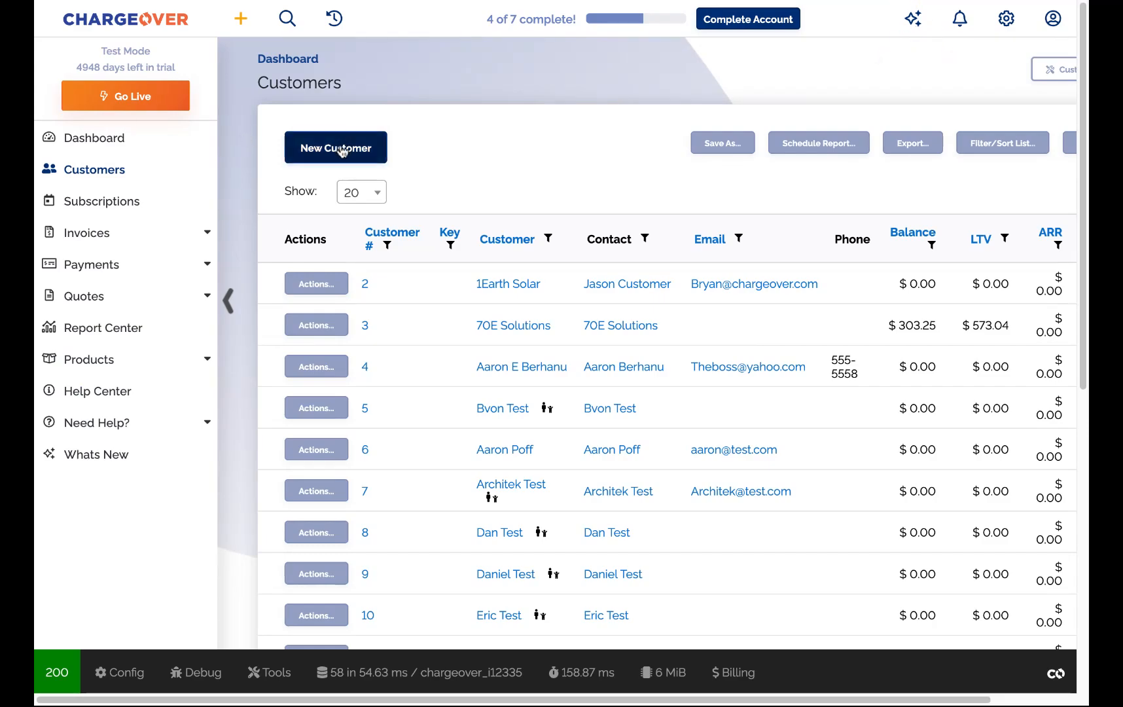
pyautogui.click(240, 27)
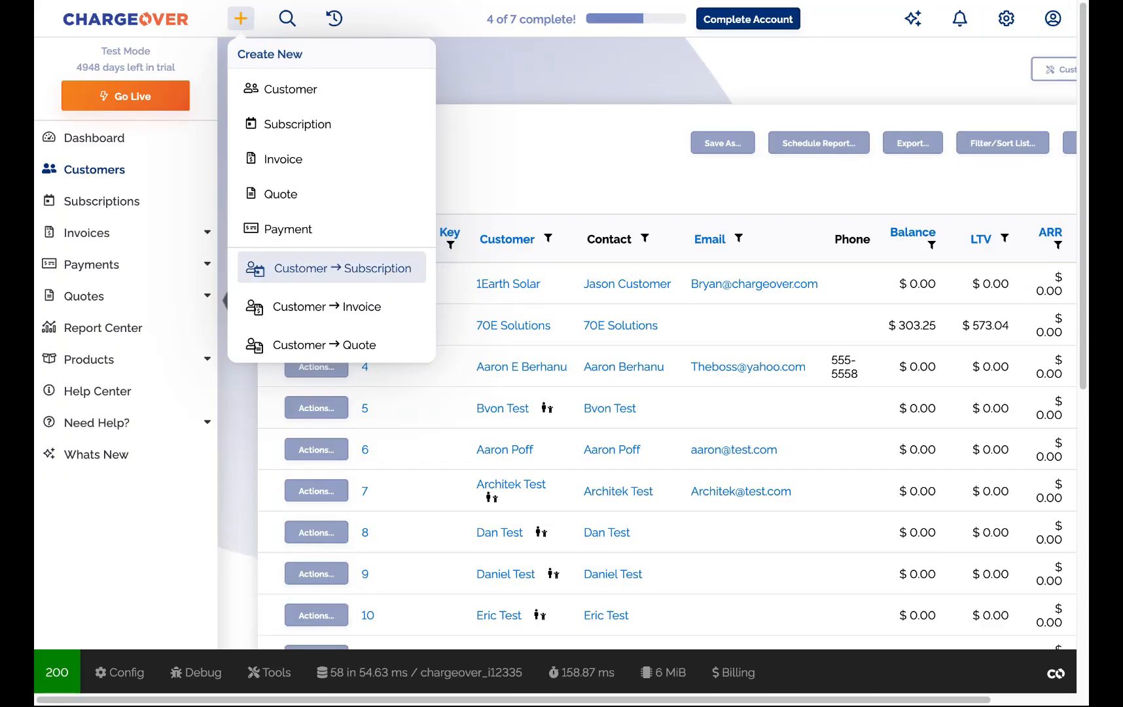
pyautogui.click(332, 268)
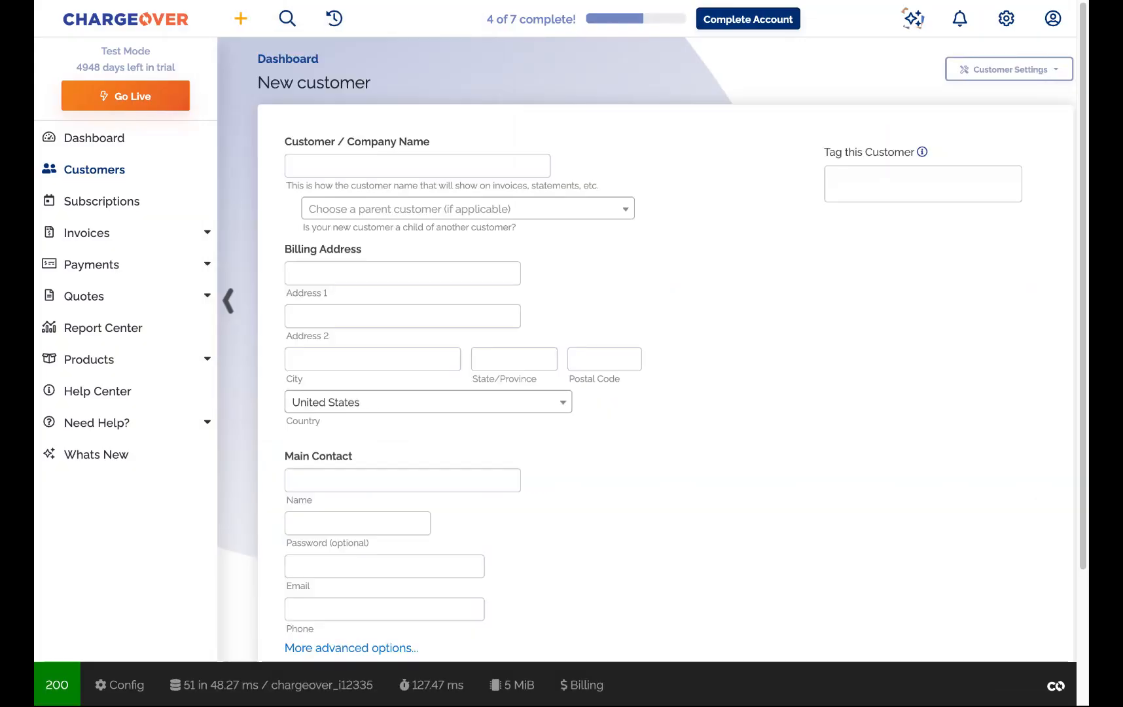
pyautogui.click(371, 166)
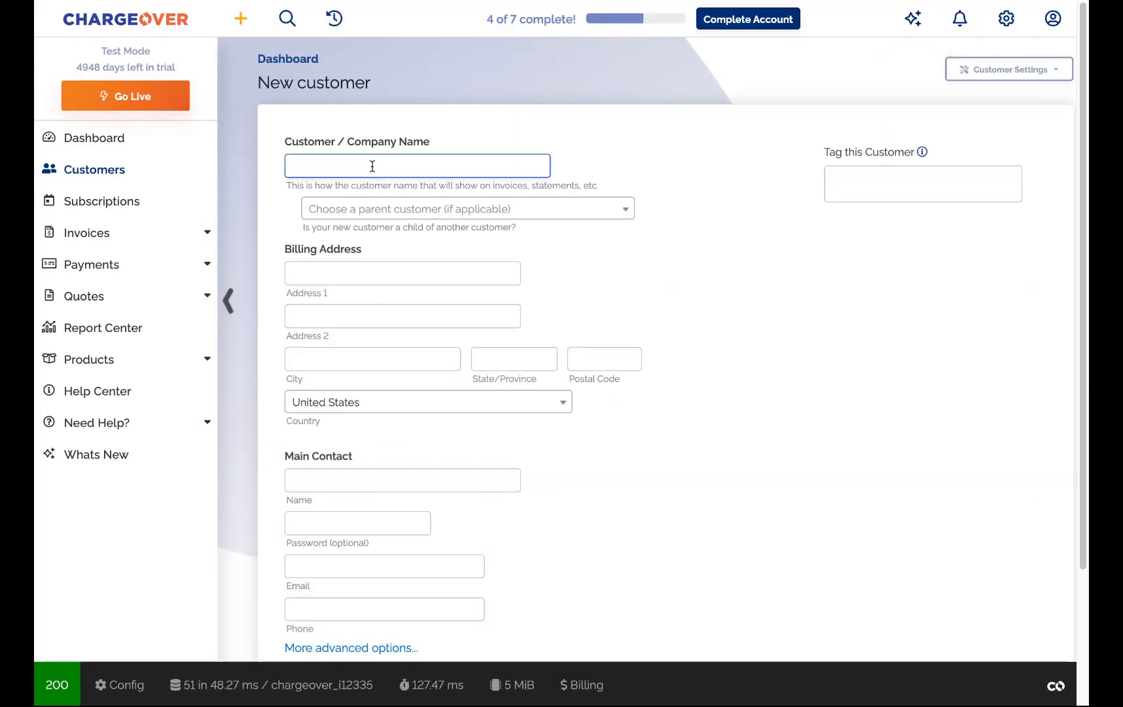
pyautogui.write('Shiny Marketing')
# Step: Enter the main contact's first name and save the new customer
pyautogui.scroll(-2, 347, 216)
pyautogui.click(383, 331)
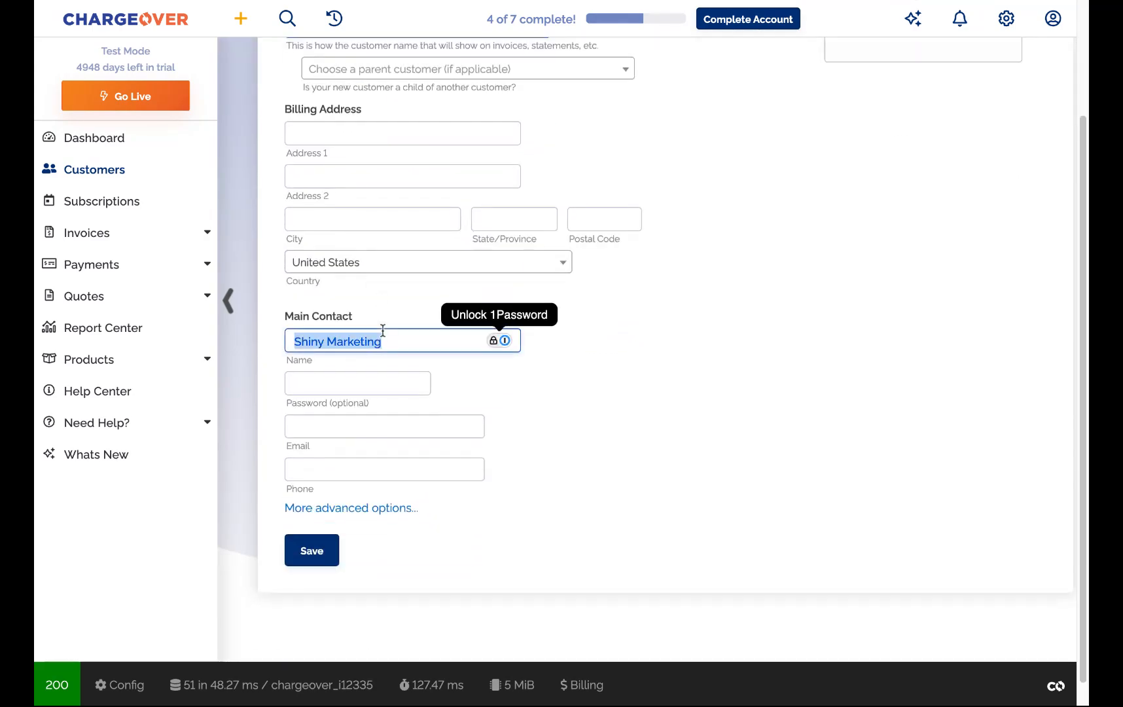
pyautogui.write('Bryan')
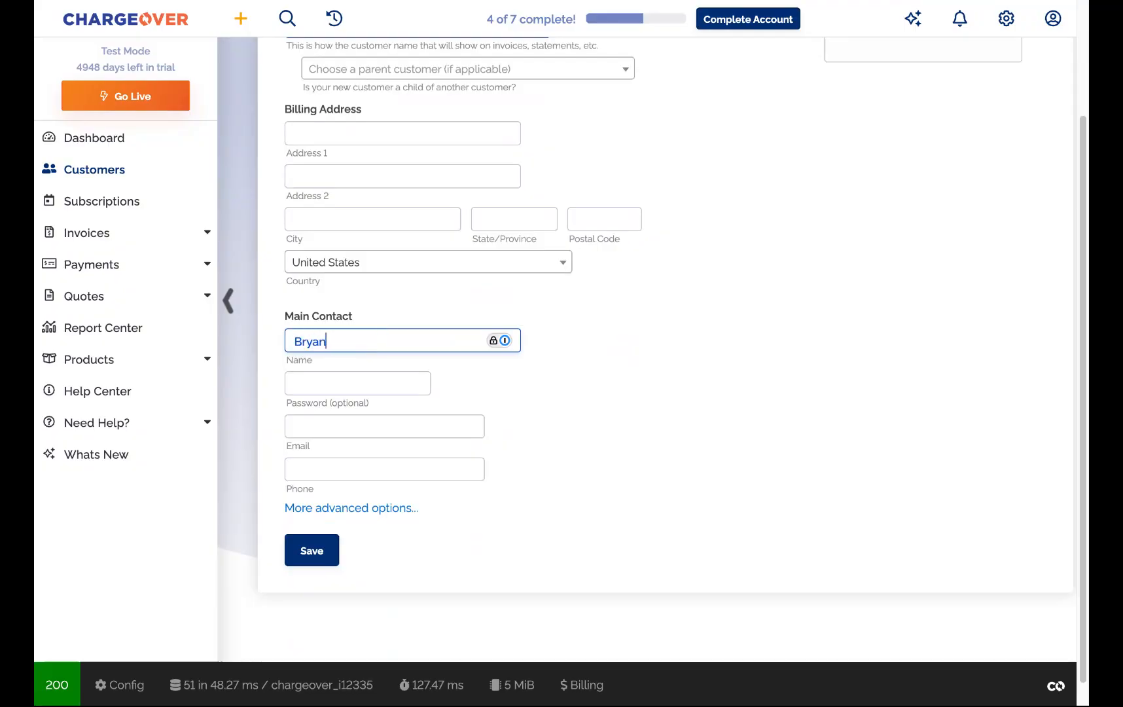
pyautogui.click(322, 555)
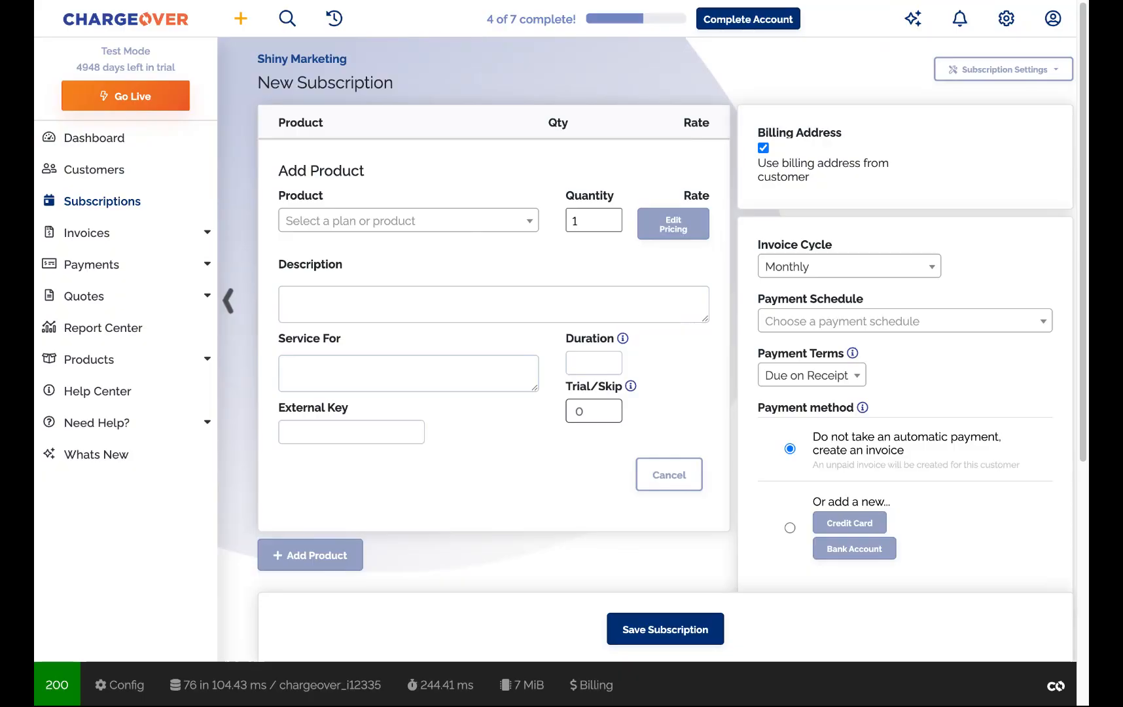
# Step: Choose Gold Subscription Plan as the product on the new subscription
pyautogui.click(446, 225)
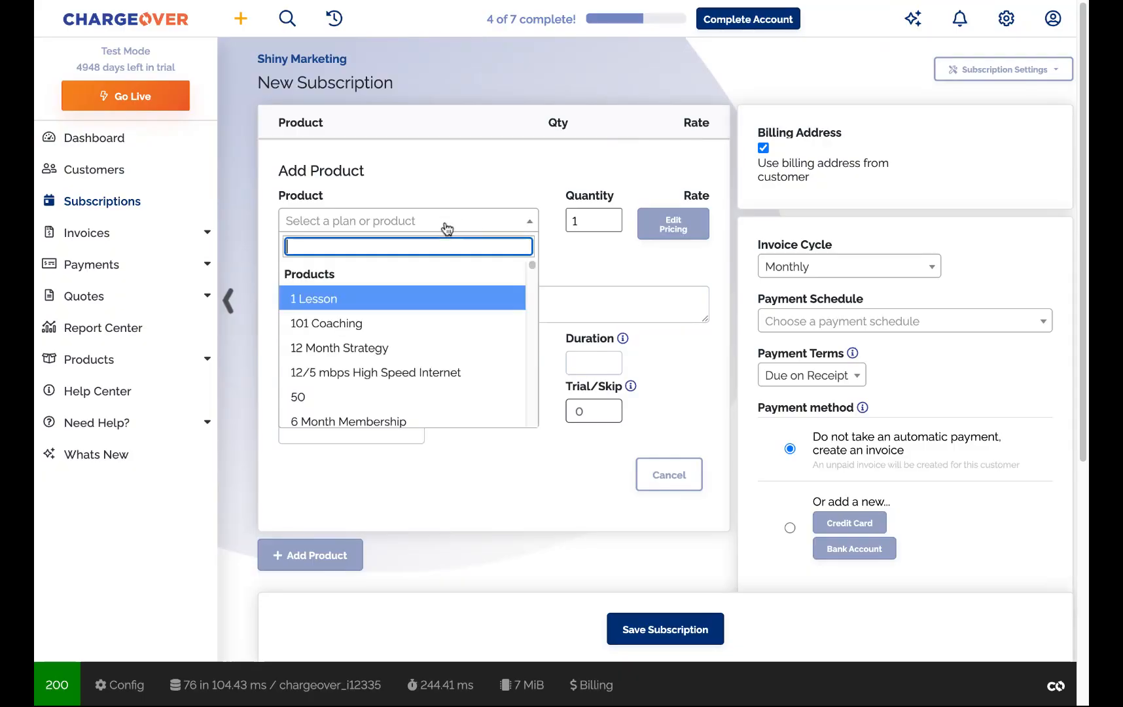
pyautogui.write('Gold')
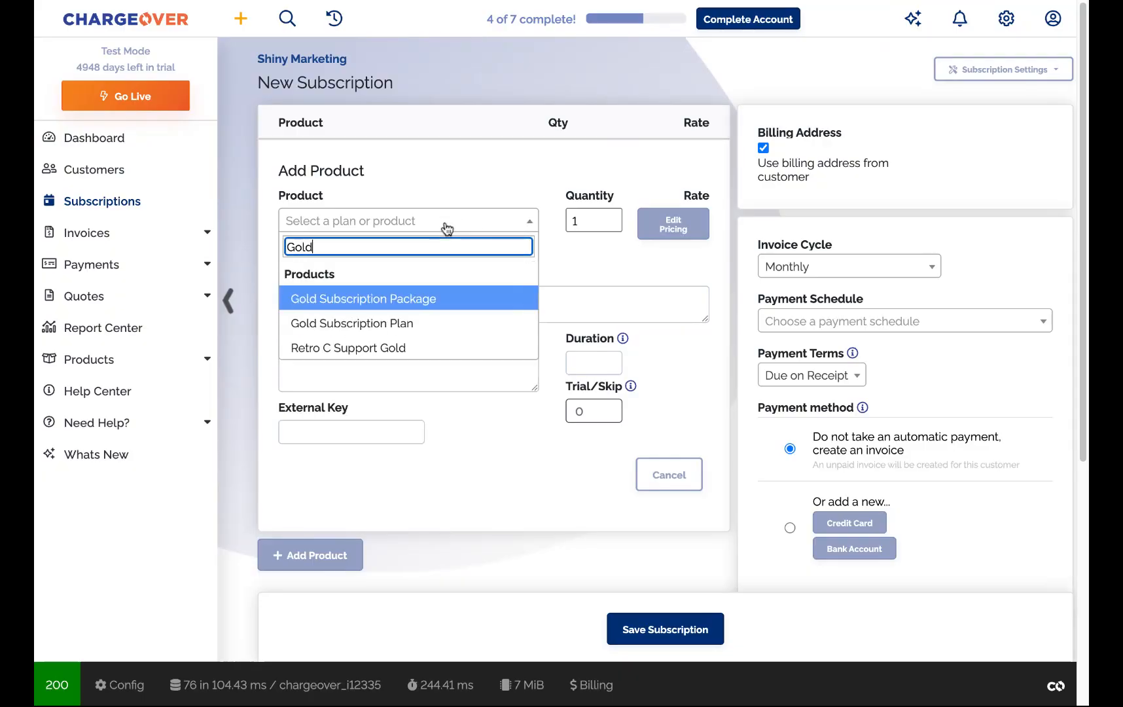
pyautogui.click(395, 323)
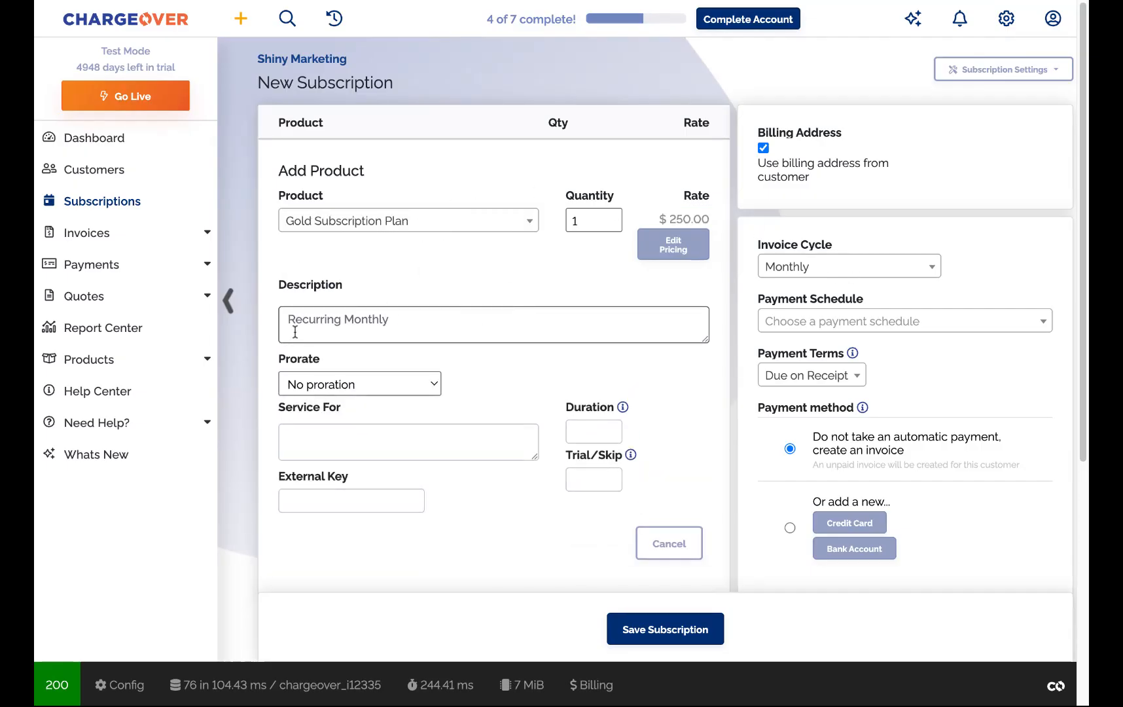
# Step: Set the plan's recurring amount to 200.00 for this subscription line and save the pricing
pyautogui.click(679, 255)
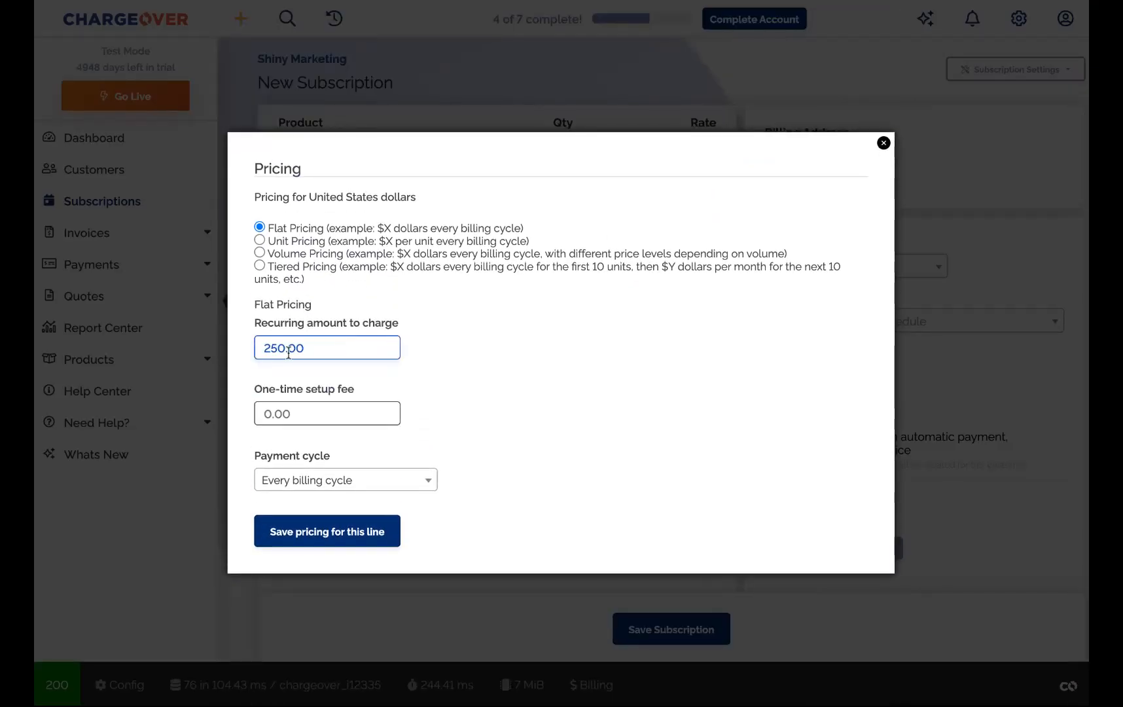
pyautogui.press('BackSpace')
pyautogui.write('0')
pyautogui.click(339, 521)
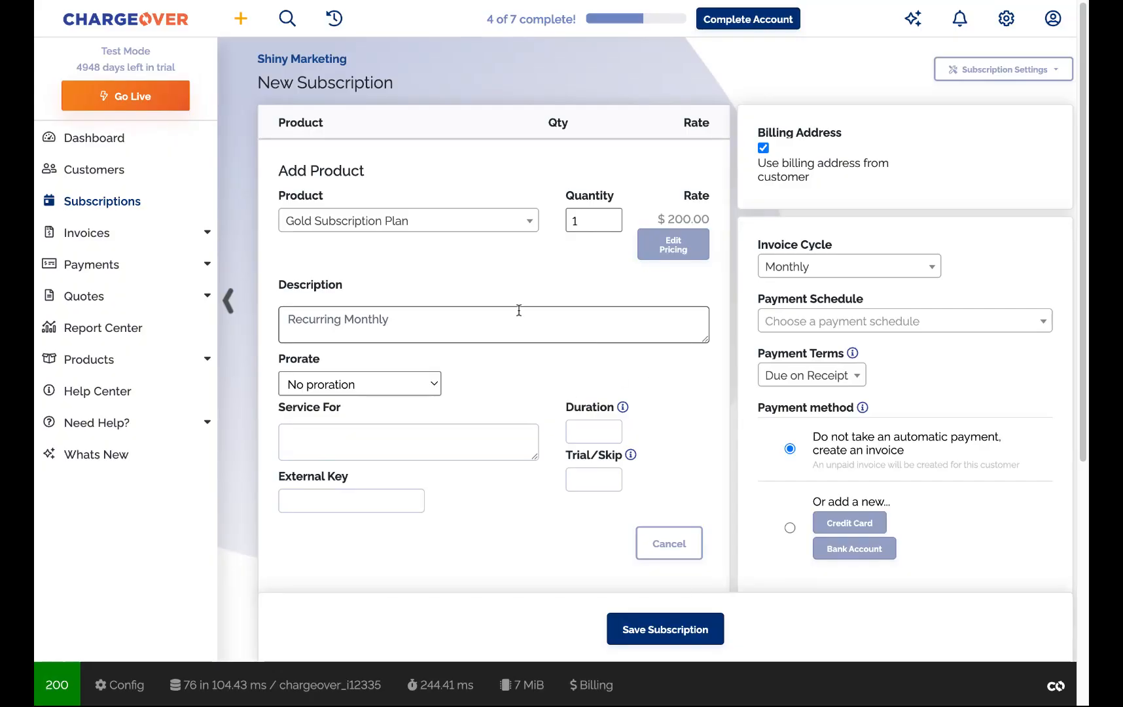
pyautogui.scroll(-1, 525, 269)
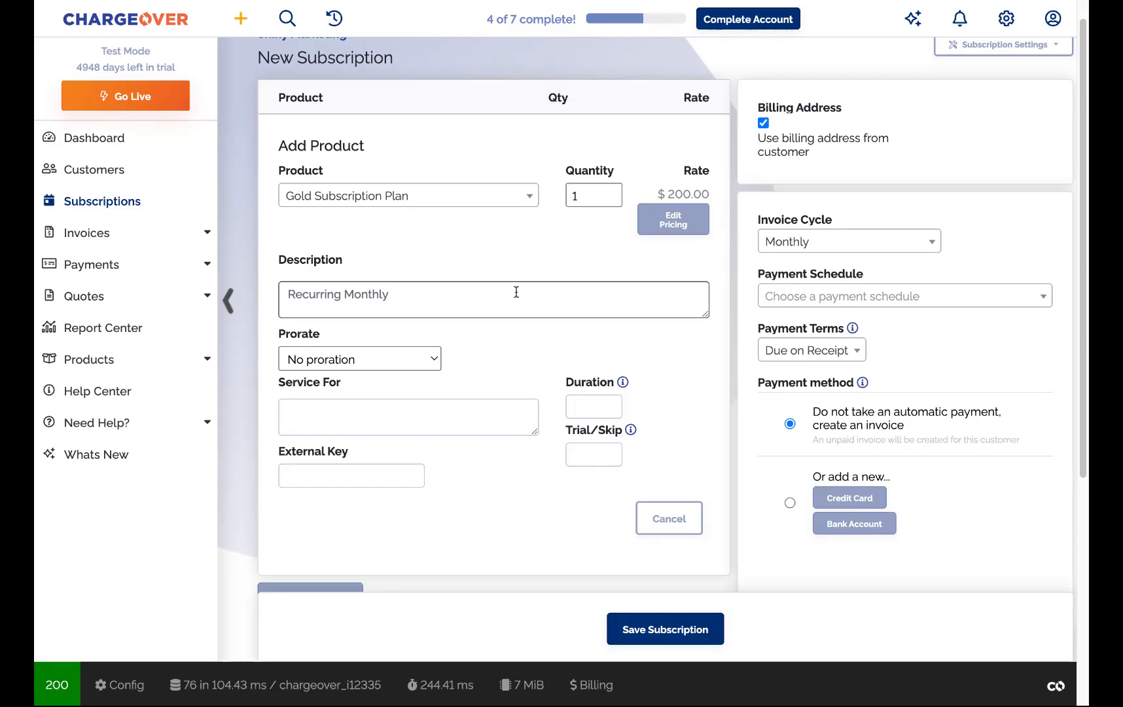
pyautogui.scroll(-1, 508, 288)
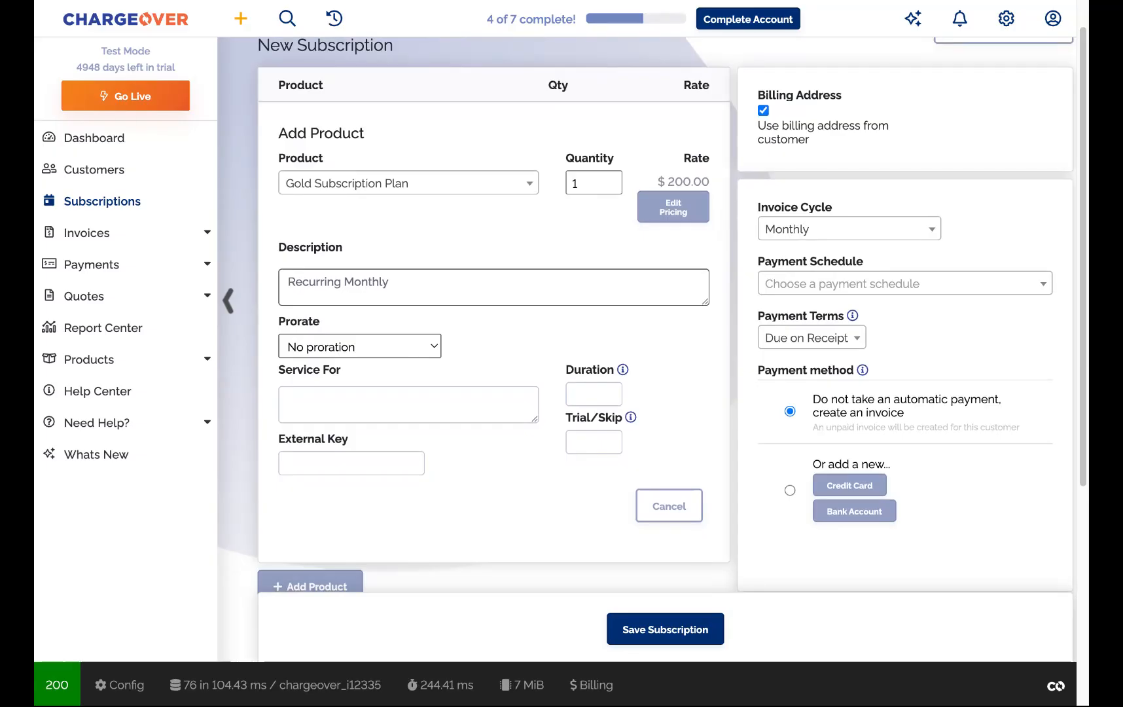
pyautogui.click(664, 343)
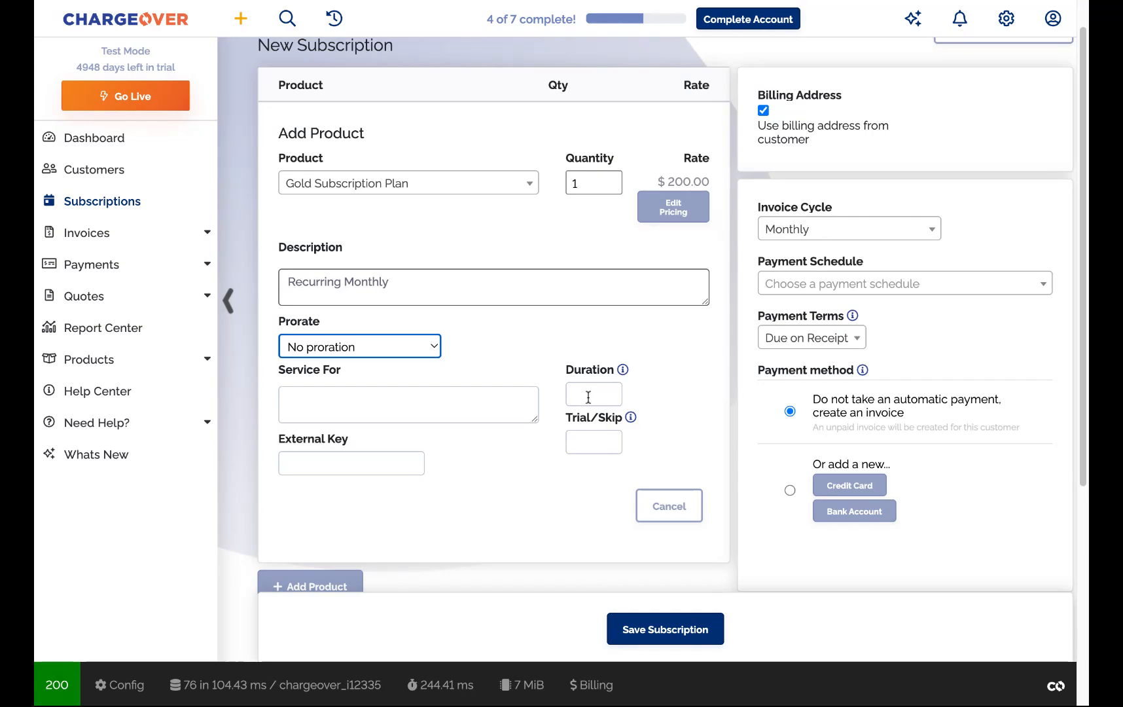
pyautogui.click(602, 441)
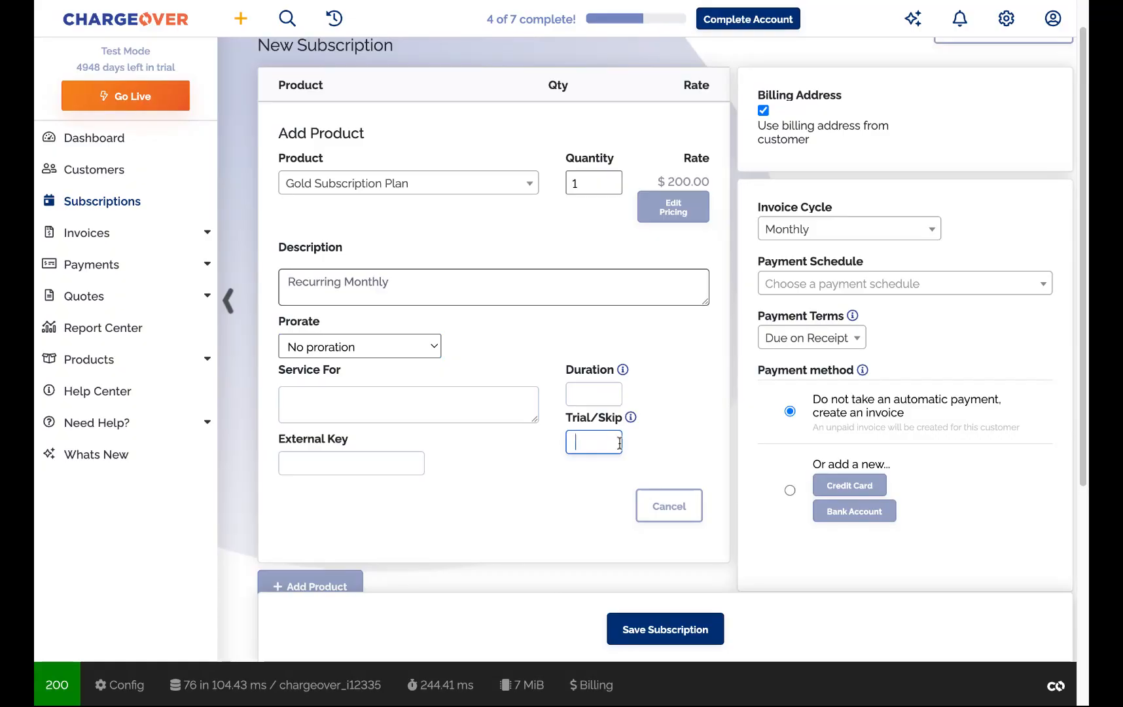
# Step: Add a second line to the subscription with the Discount product
pyautogui.scroll(-5, 527, 375)
pyautogui.click(324, 256)
pyautogui.click(347, 314)
pyautogui.write('Disc')
pyautogui.press('Return')
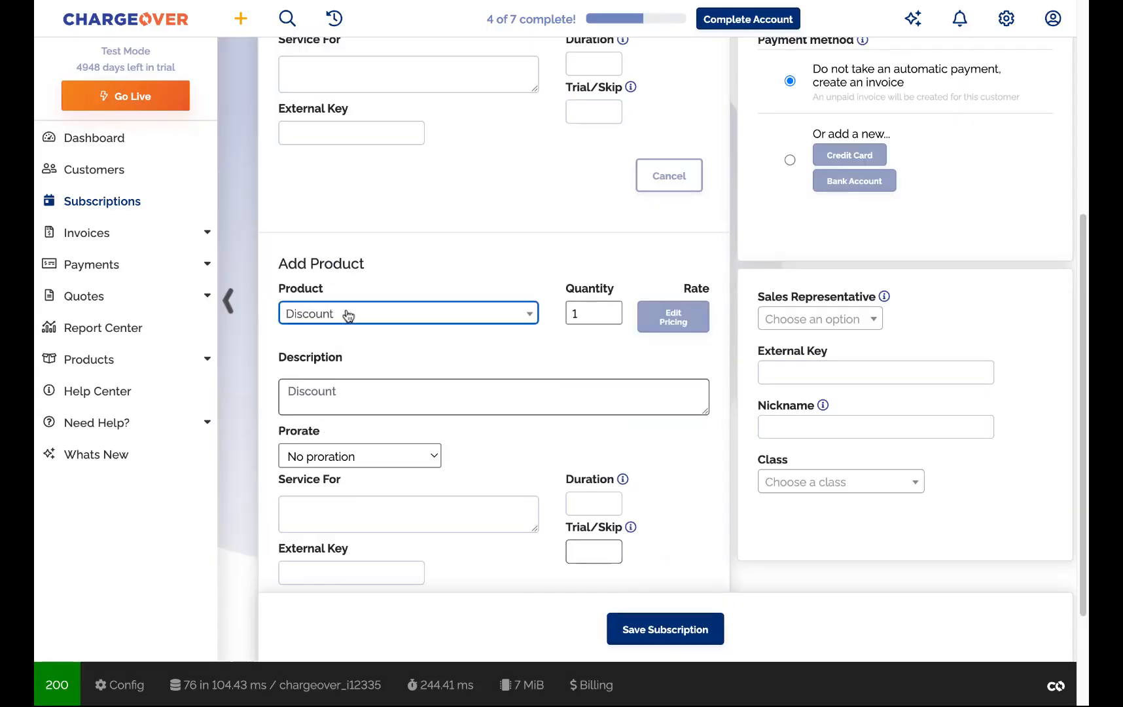
# Step: Set the Gold Subscription Plan line's recurring amount to 250.00 and save the pricing
pyautogui.scroll(6, 563, 281)
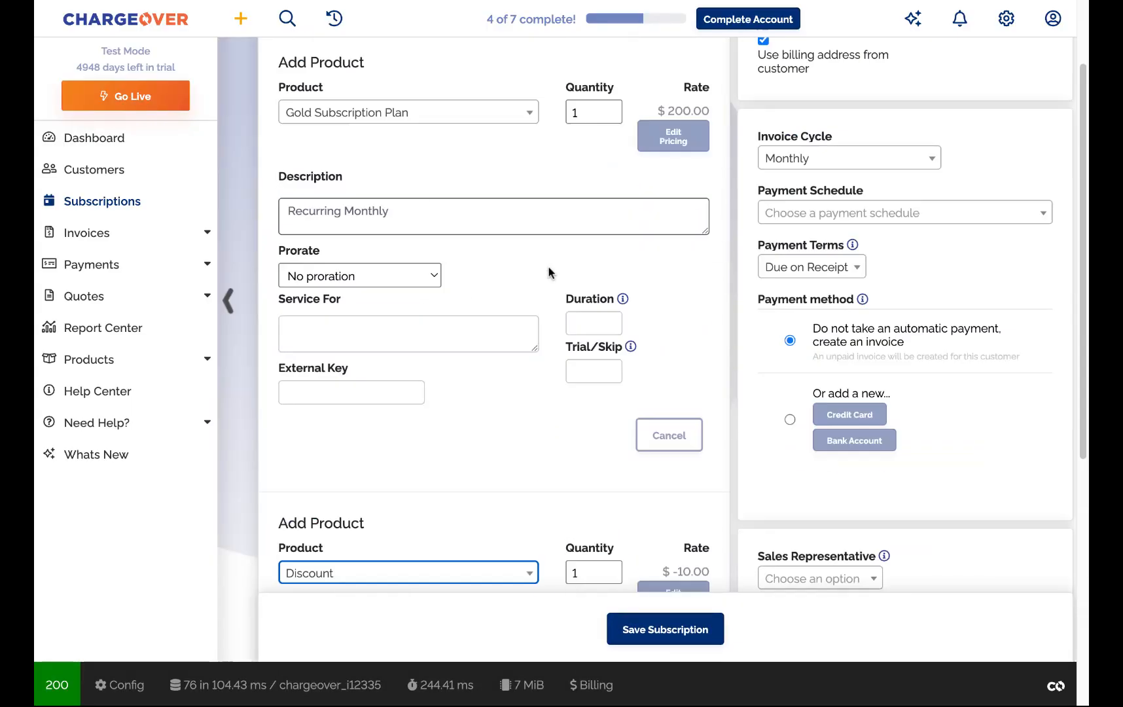
pyautogui.click(674, 249)
pyautogui.click(279, 348)
pyautogui.press('BackSpace')
pyautogui.write('50.00')
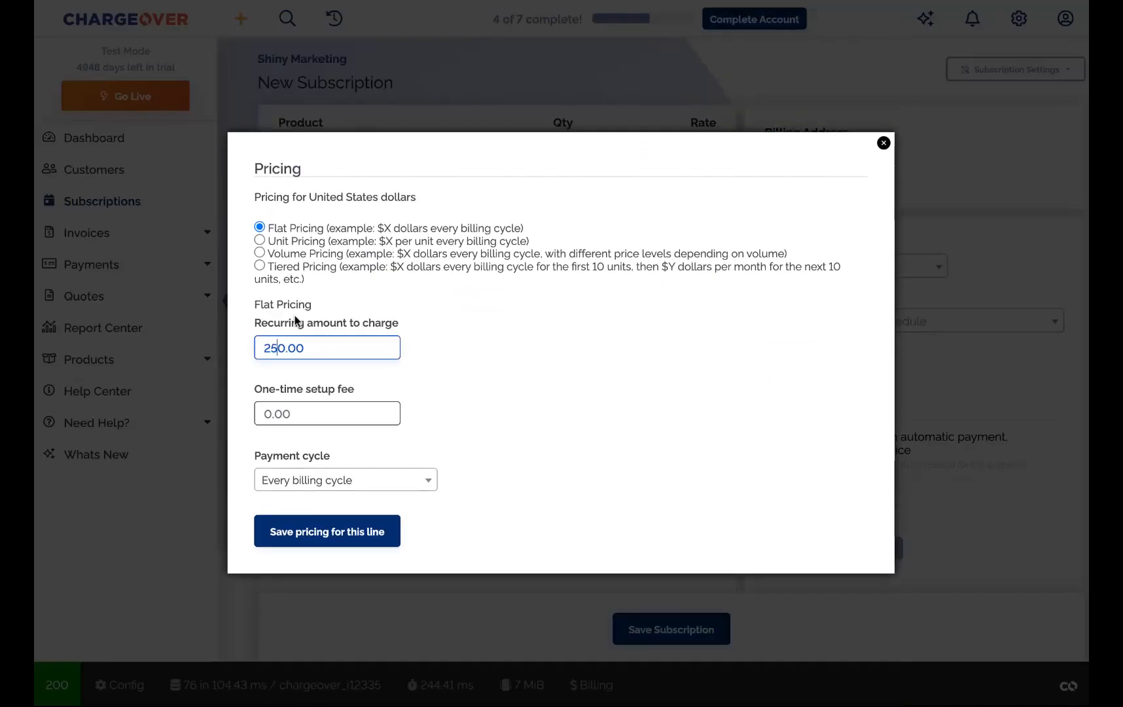
pyautogui.click(367, 531)
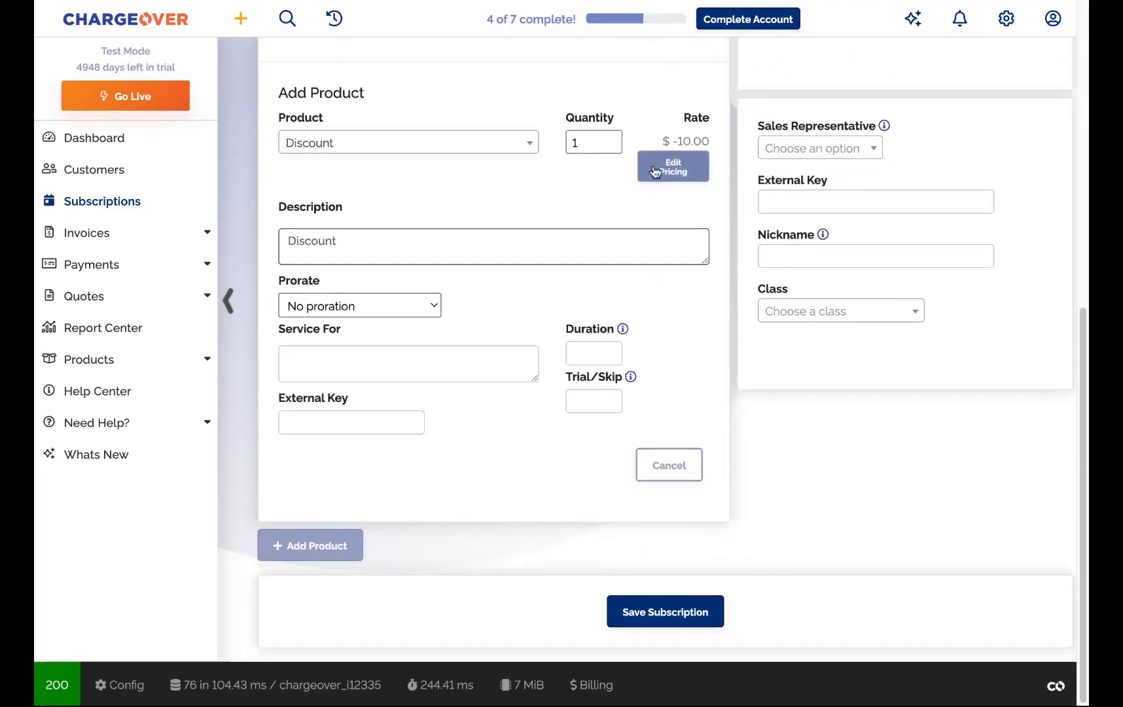
# Step: Set the Discount line's recurring amount to -50.00, save its pricing, and limit its duration to 1
pyautogui.click(674, 168)
pyautogui.click(269, 330)
pyautogui.press('BackSpace')
pyautogui.write('5')
pyautogui.click(333, 451)
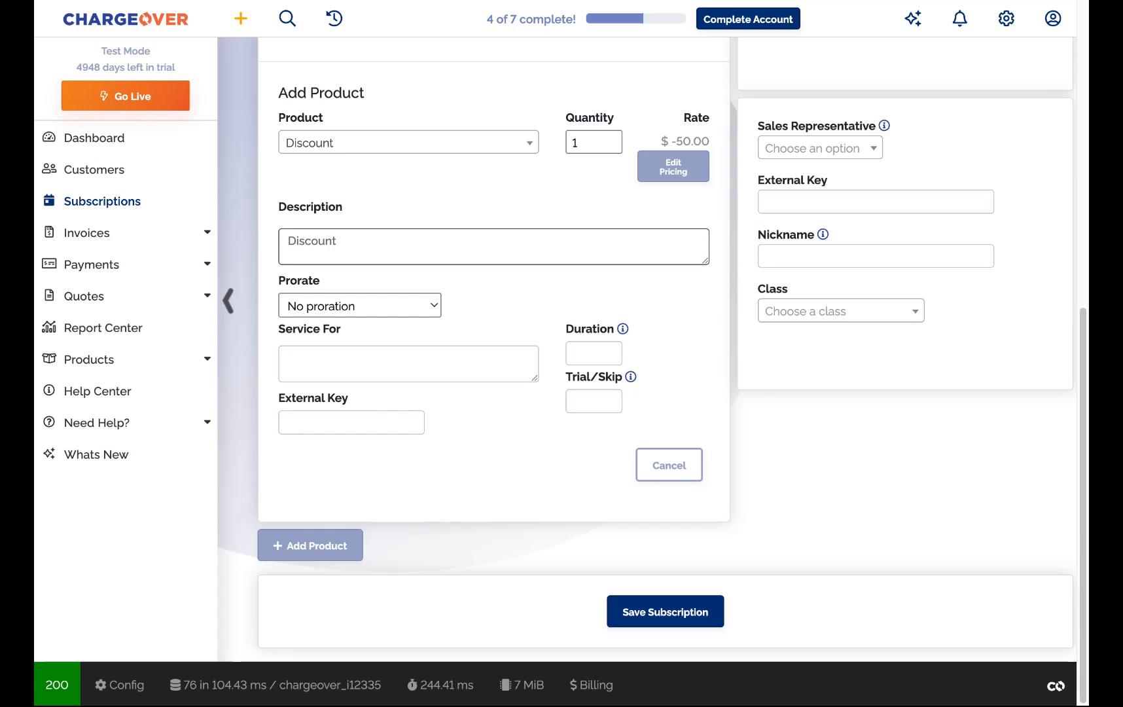
pyautogui.click(573, 349)
pyautogui.write('1')
pyautogui.scroll(3, 626, 275)
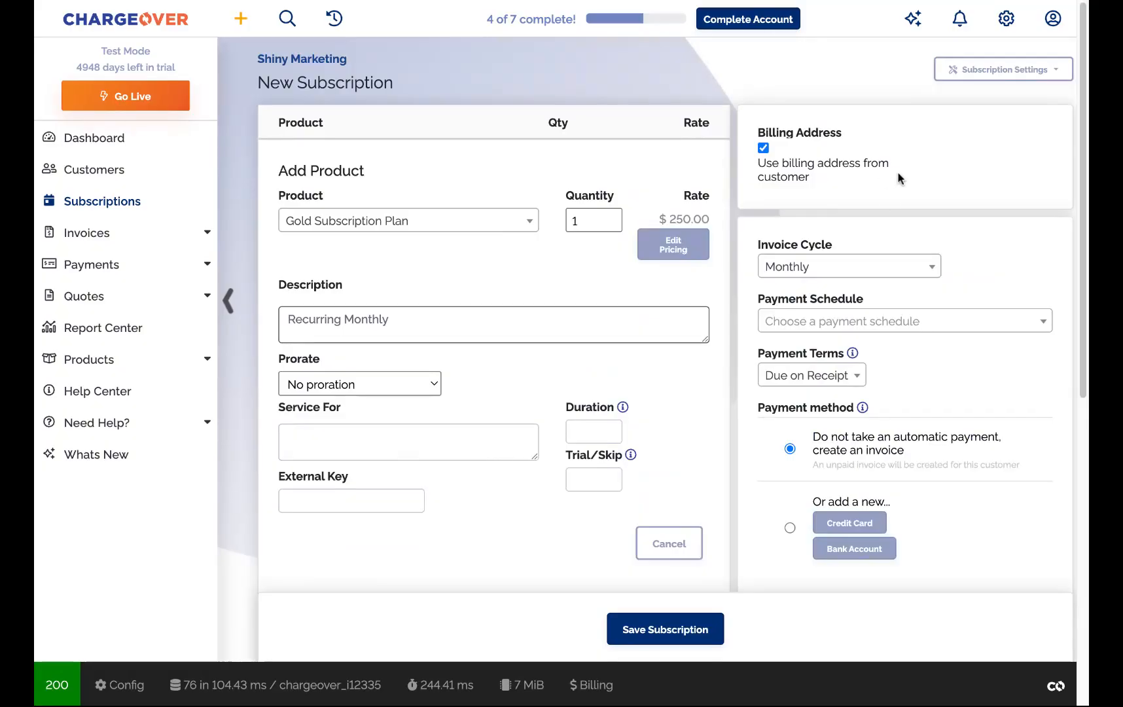
pyautogui.scroll(-1, 872, 230)
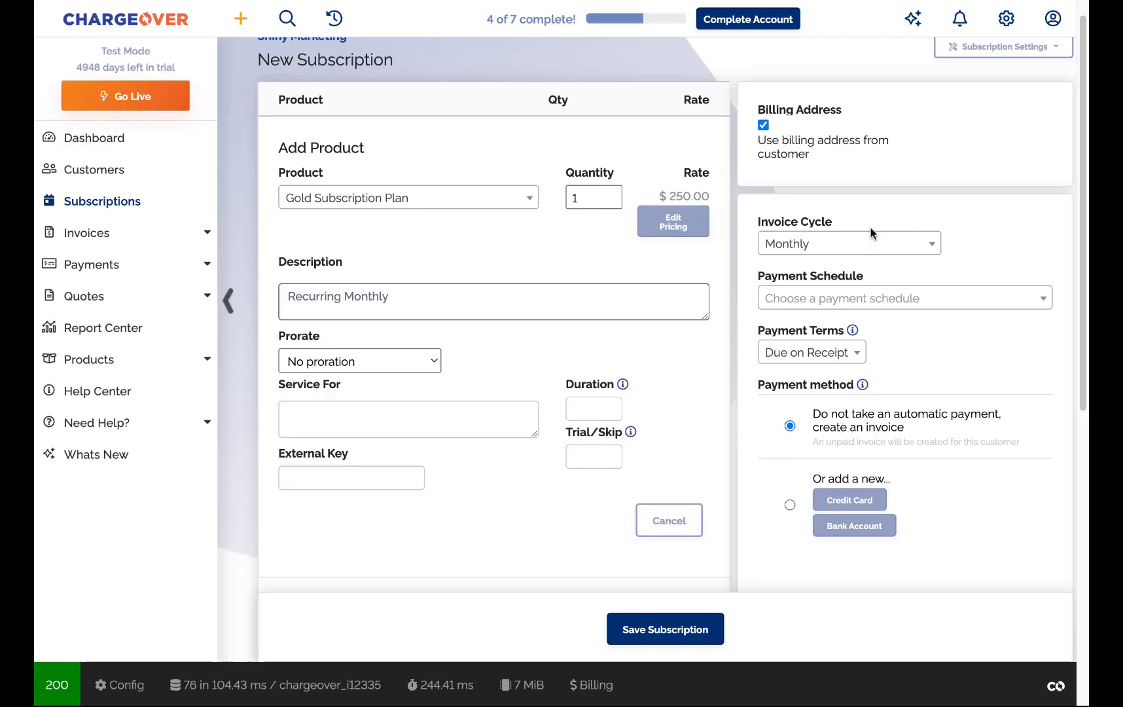
pyautogui.click(904, 245)
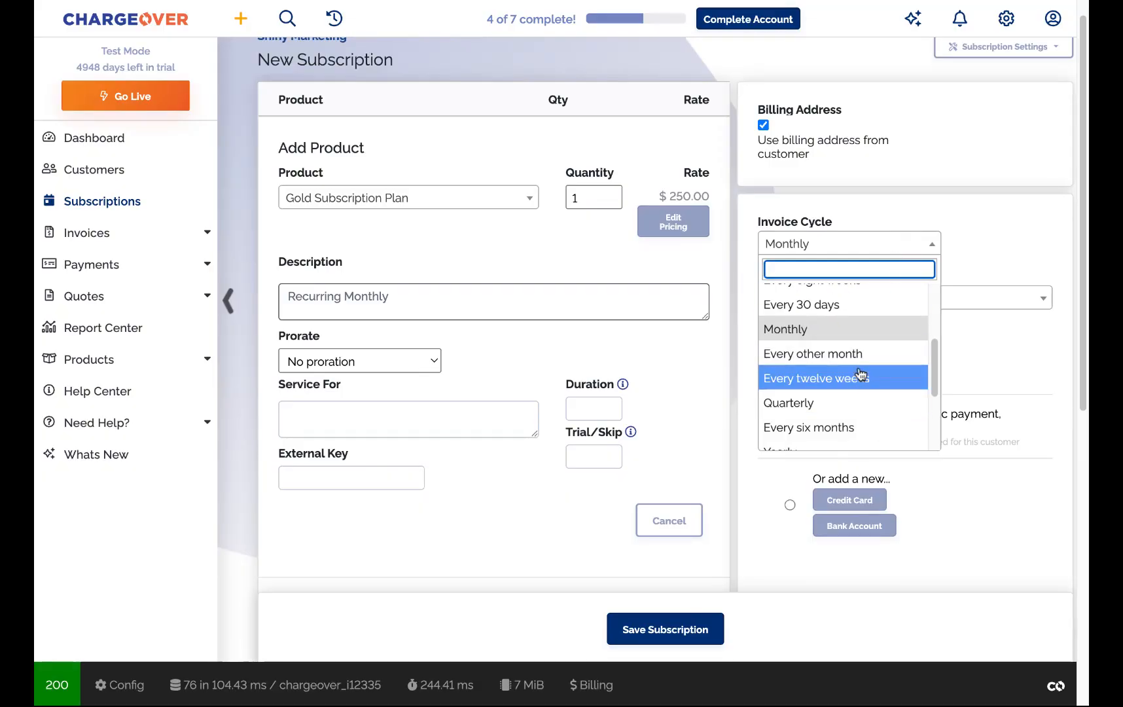
pyautogui.scroll(-1, 847, 366)
pyautogui.scroll(-1, 861, 353)
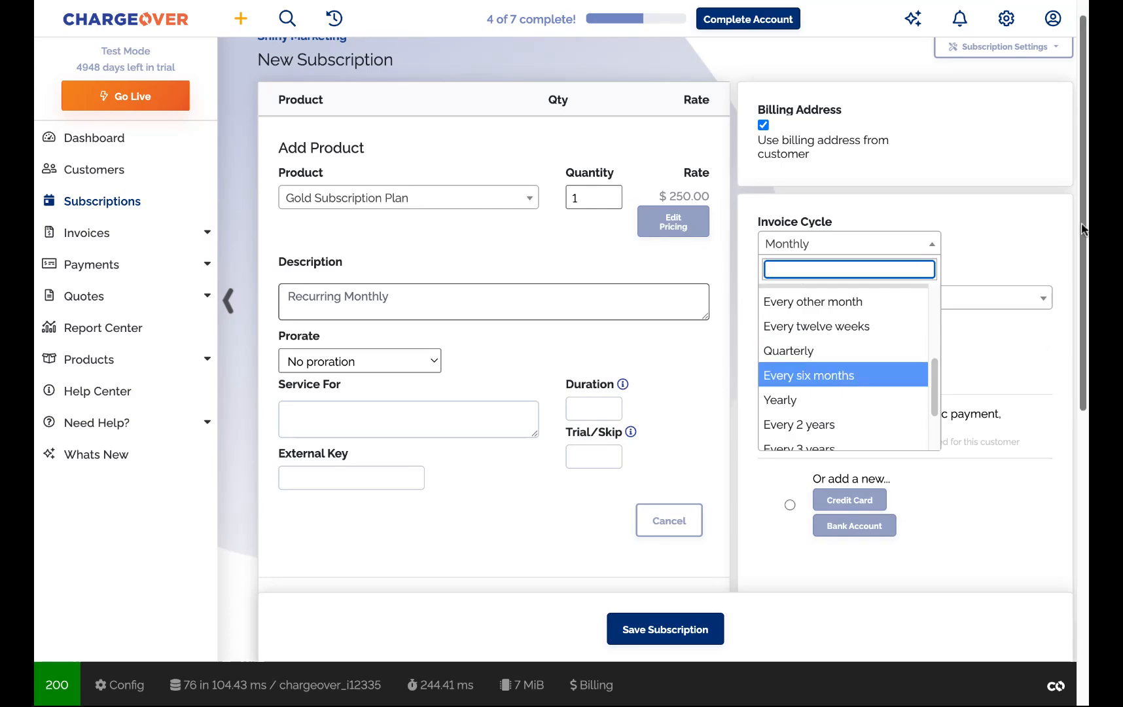
pyautogui.click(1033, 261)
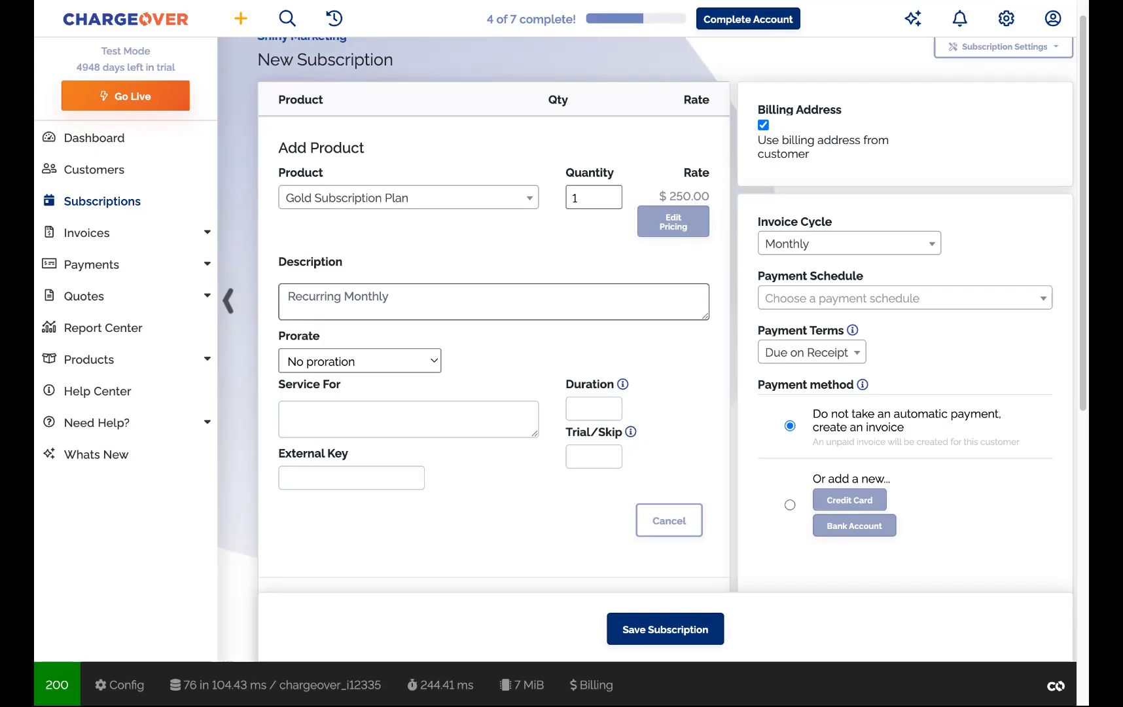
# Step: Check the available payment terms, keep Due on Receipt, and save the subscription
pyautogui.click(811, 352)
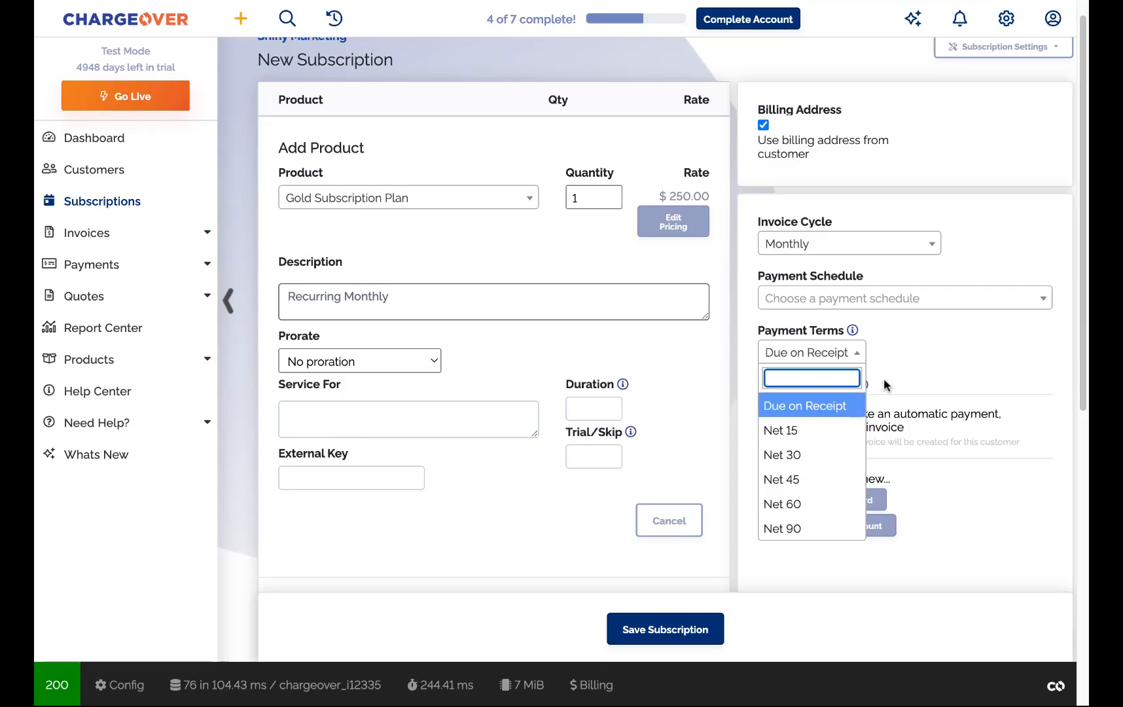
pyautogui.click(962, 359)
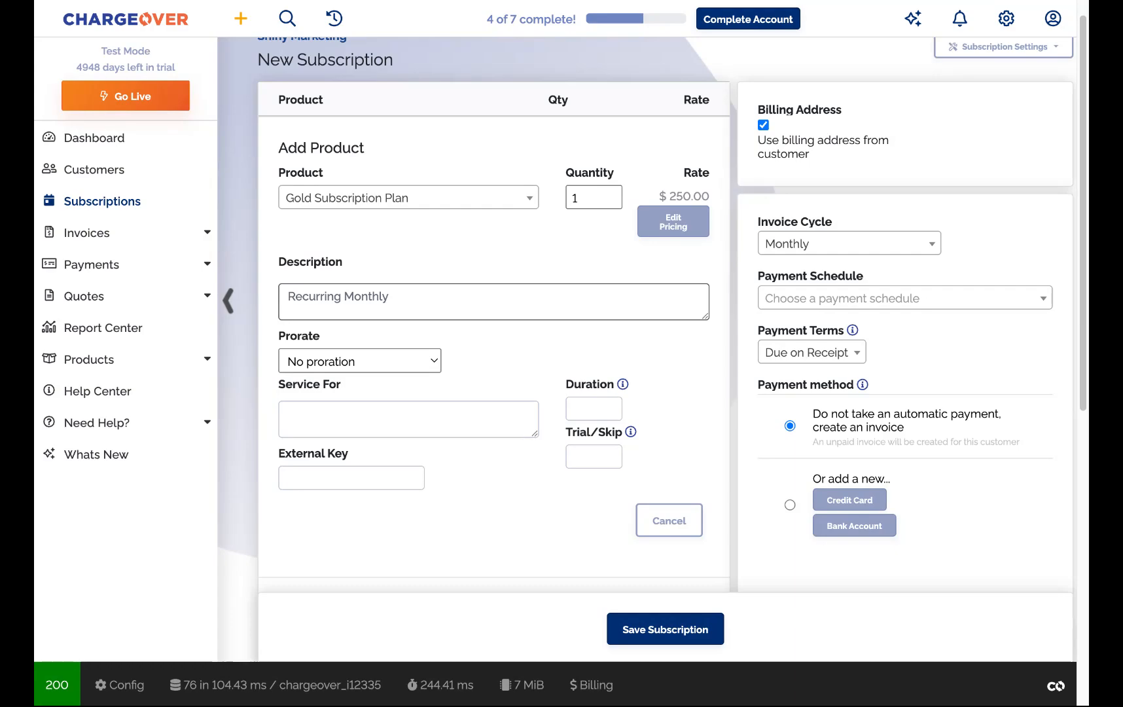
pyautogui.click(689, 634)
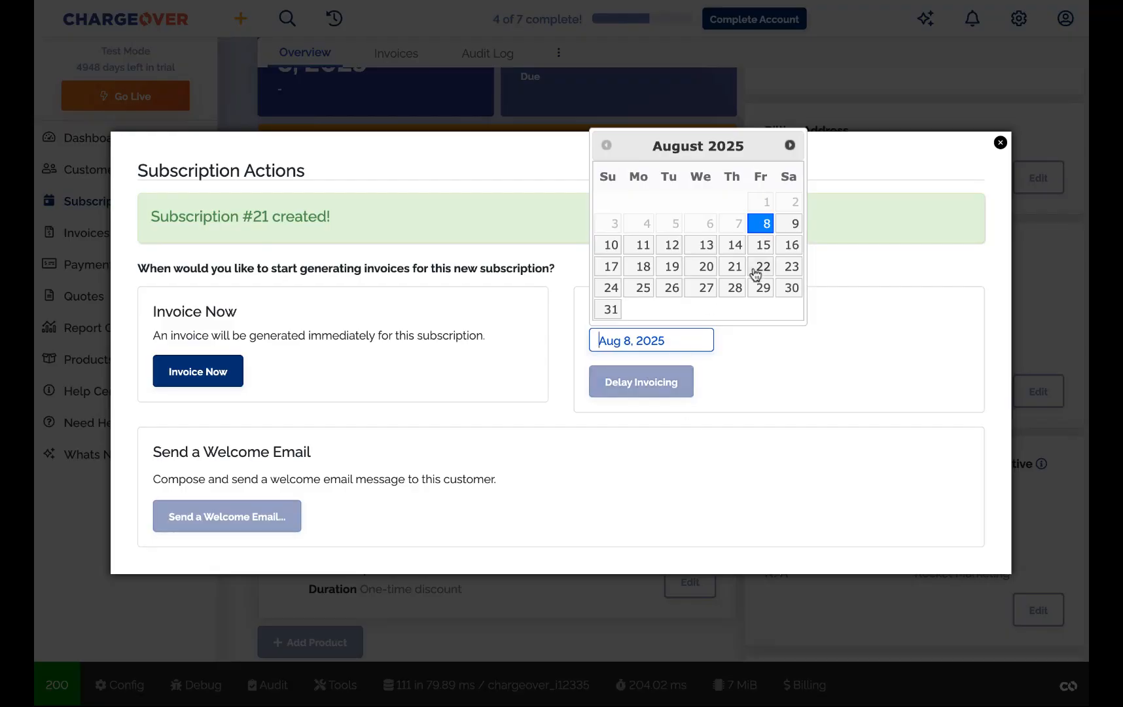
# Step: Try Sep 1, 2025 as the invoicing delay date, but invoice the new subscription immediately instead
pyautogui.click(790, 144)
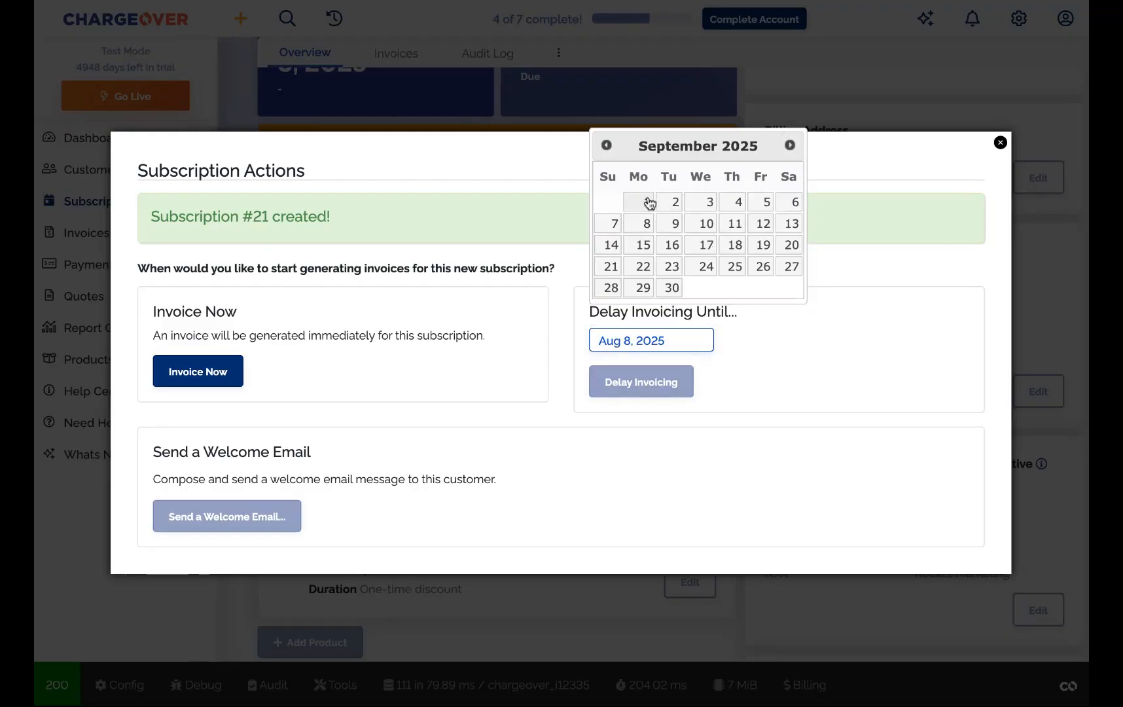
pyautogui.click(654, 203)
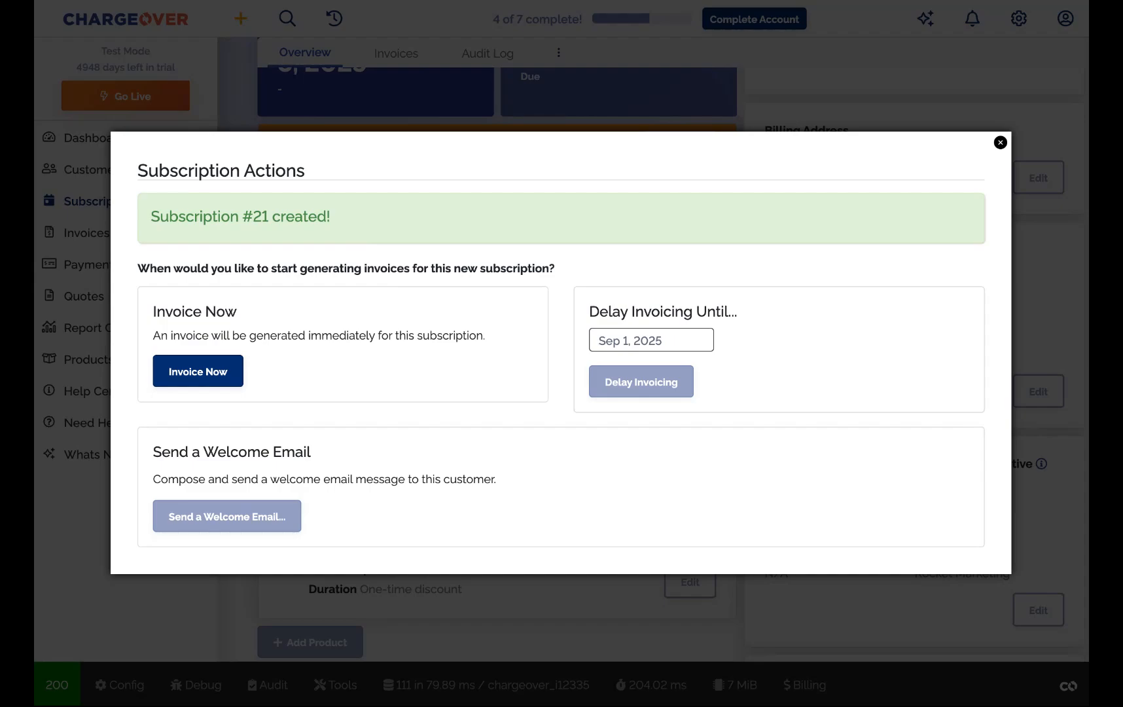
pyautogui.click(219, 380)
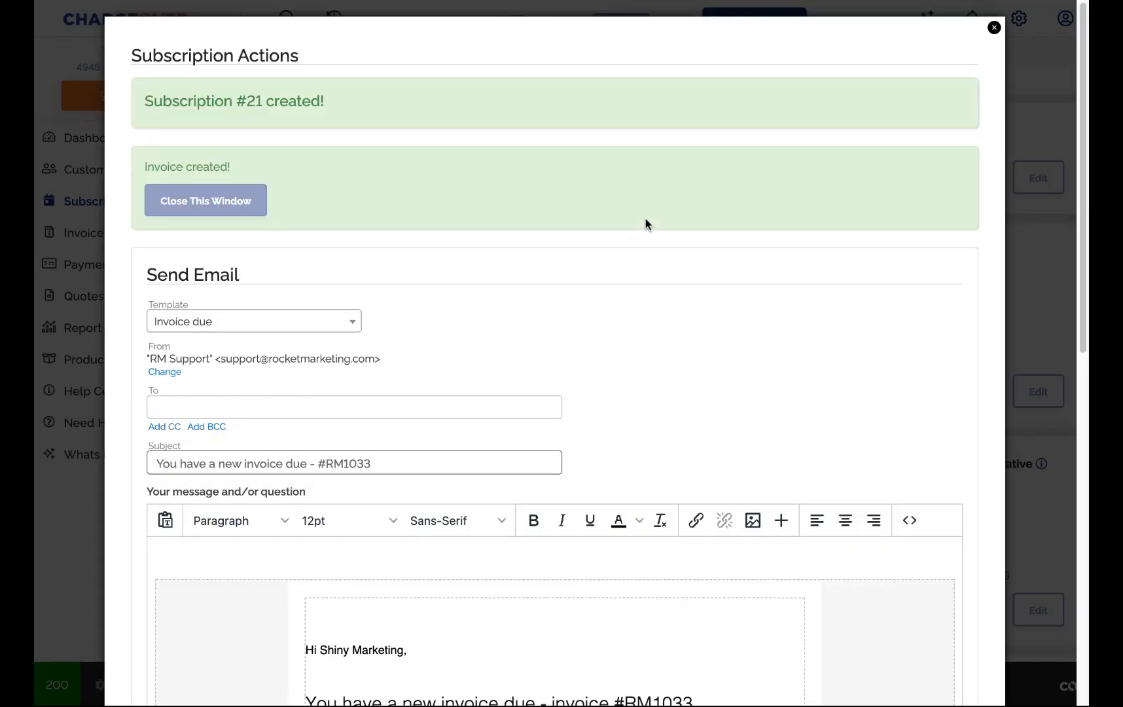
# Step: Review the drafted invoice-due email, including its template, subject, message body and HTML source code
pyautogui.scroll(-2, 615, 236)
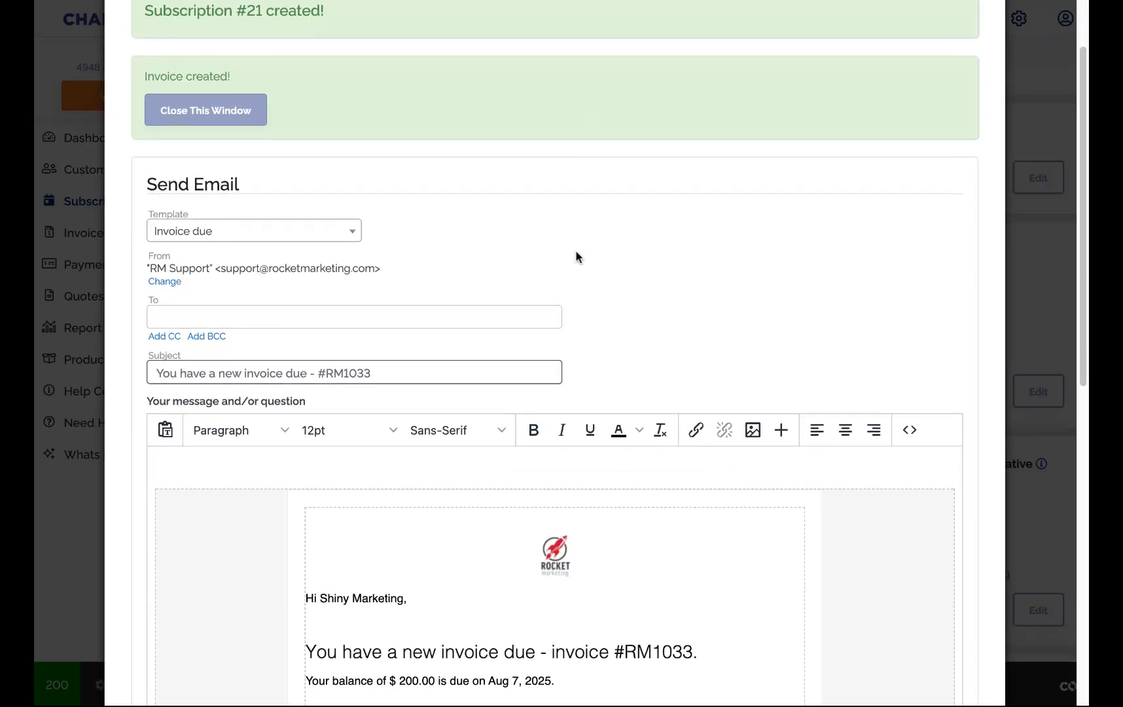
pyautogui.scroll(-1, 578, 256)
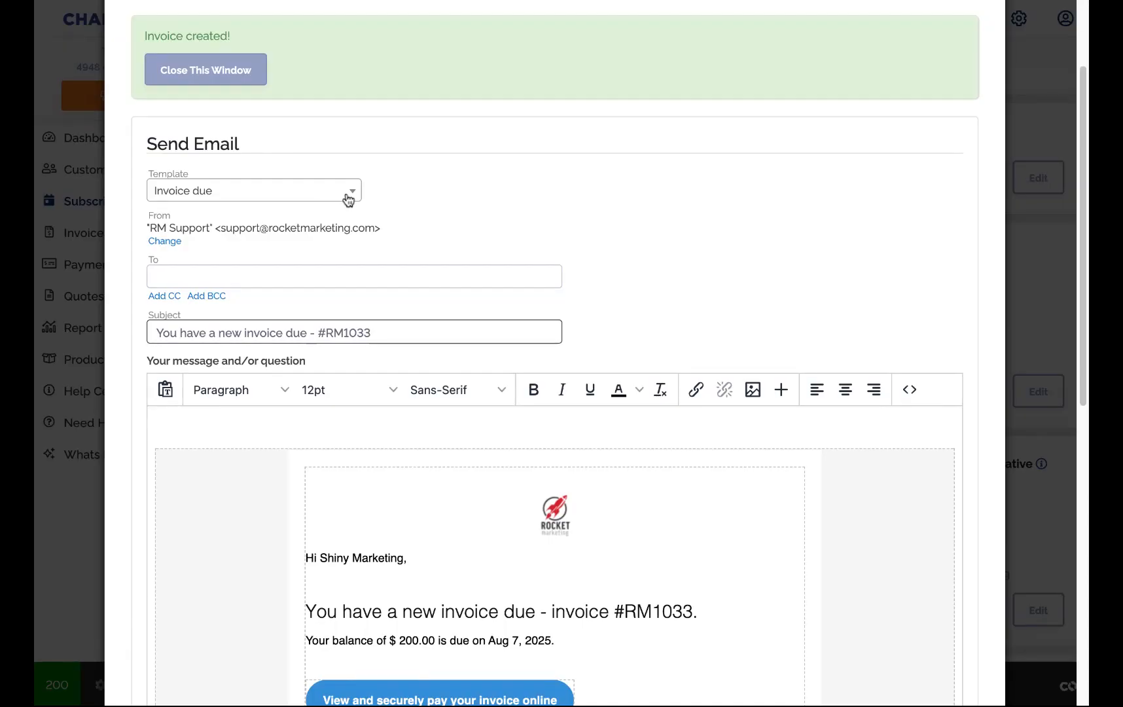
pyautogui.scroll(-1, 640, 251)
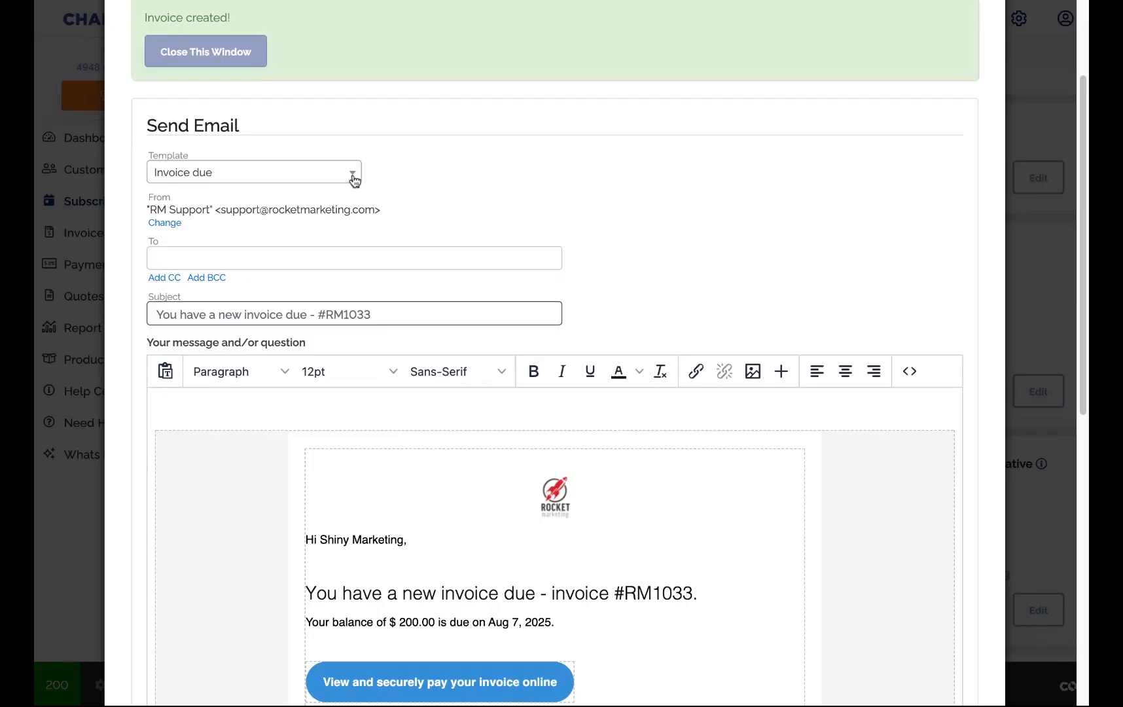
pyautogui.scroll(-2, 414, 268)
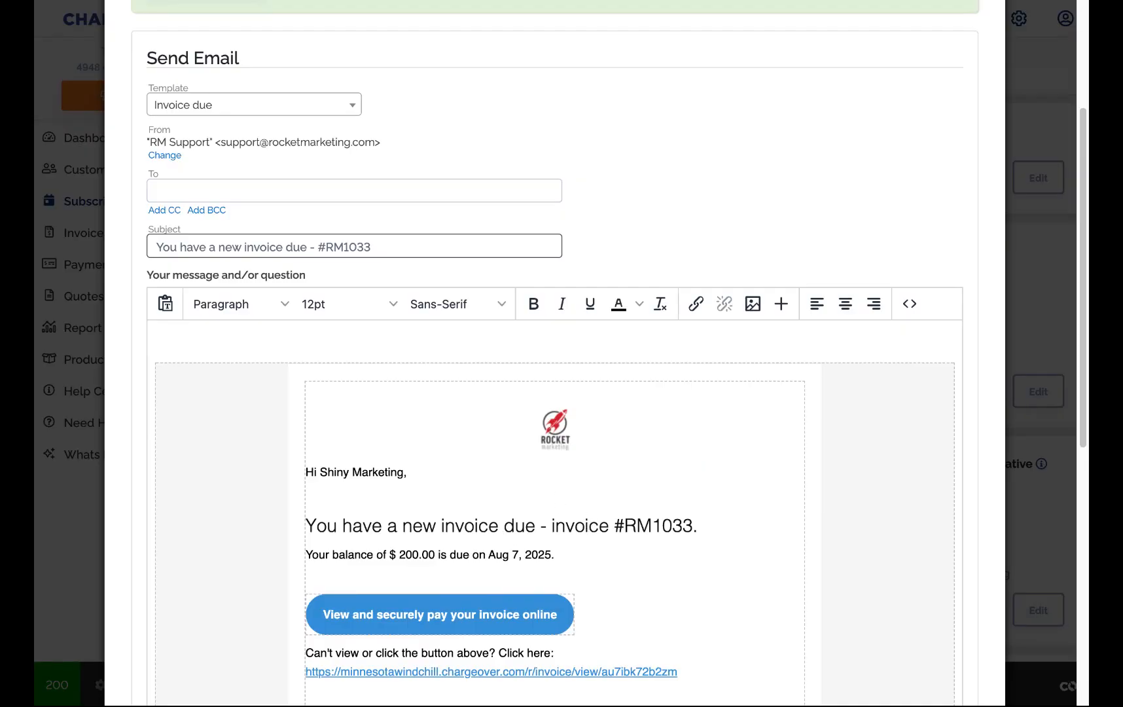
pyautogui.scroll(-1, 537, 427)
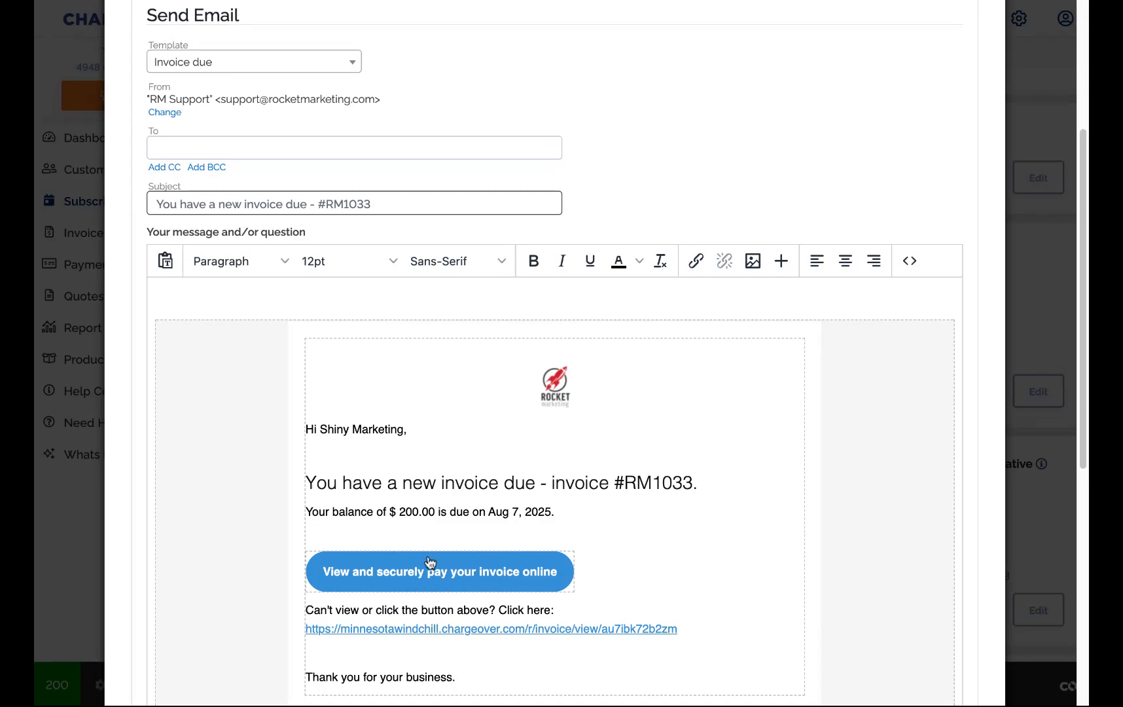
pyautogui.click(911, 260)
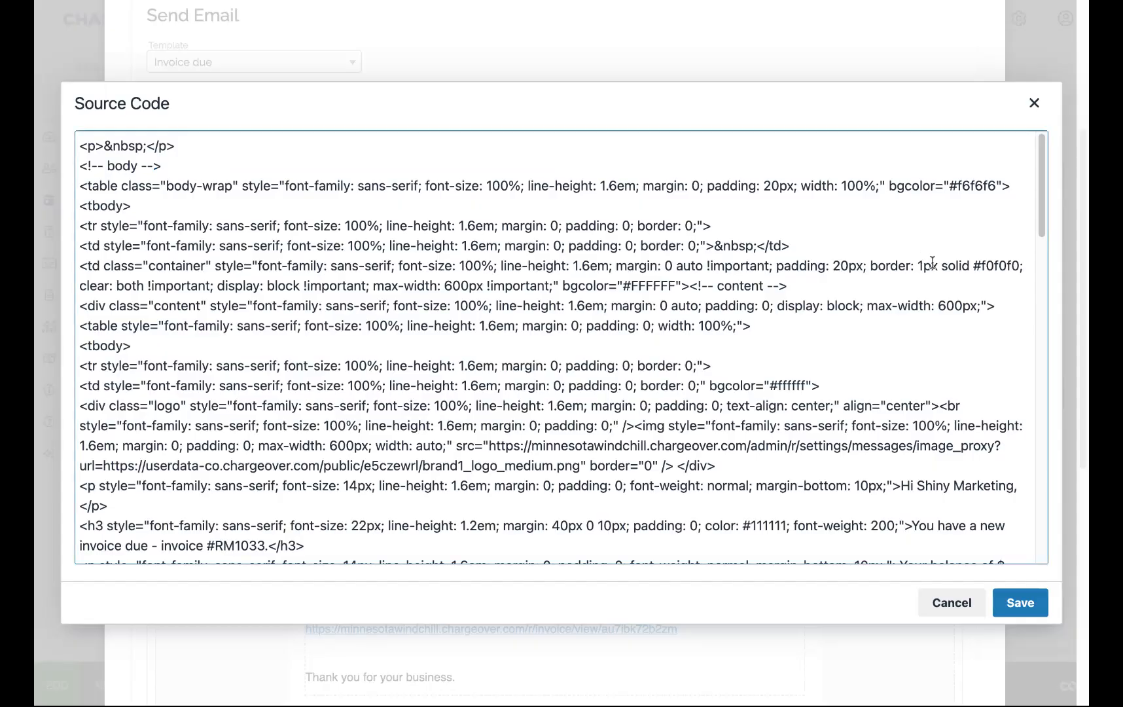
pyautogui.click(1035, 103)
# Step: Open the online invoice from the payment link in the email message
pyautogui.scroll(-2, 470, 564)
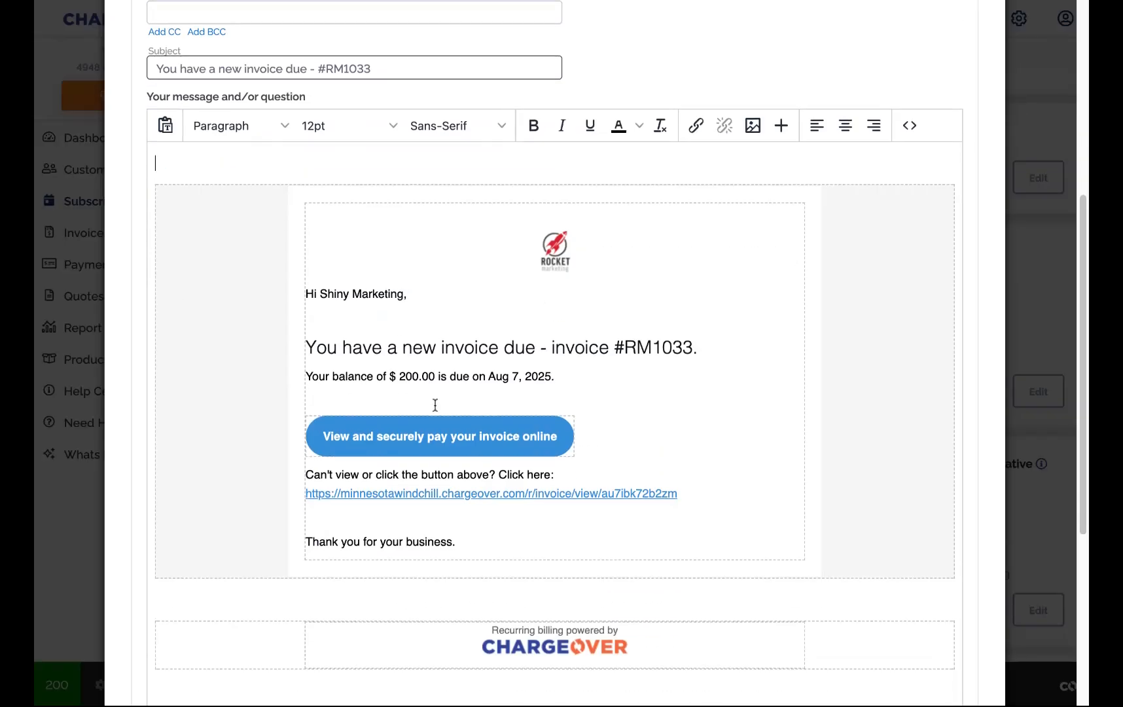
pyautogui.rightClick(471, 436)
pyautogui.click(529, 513)
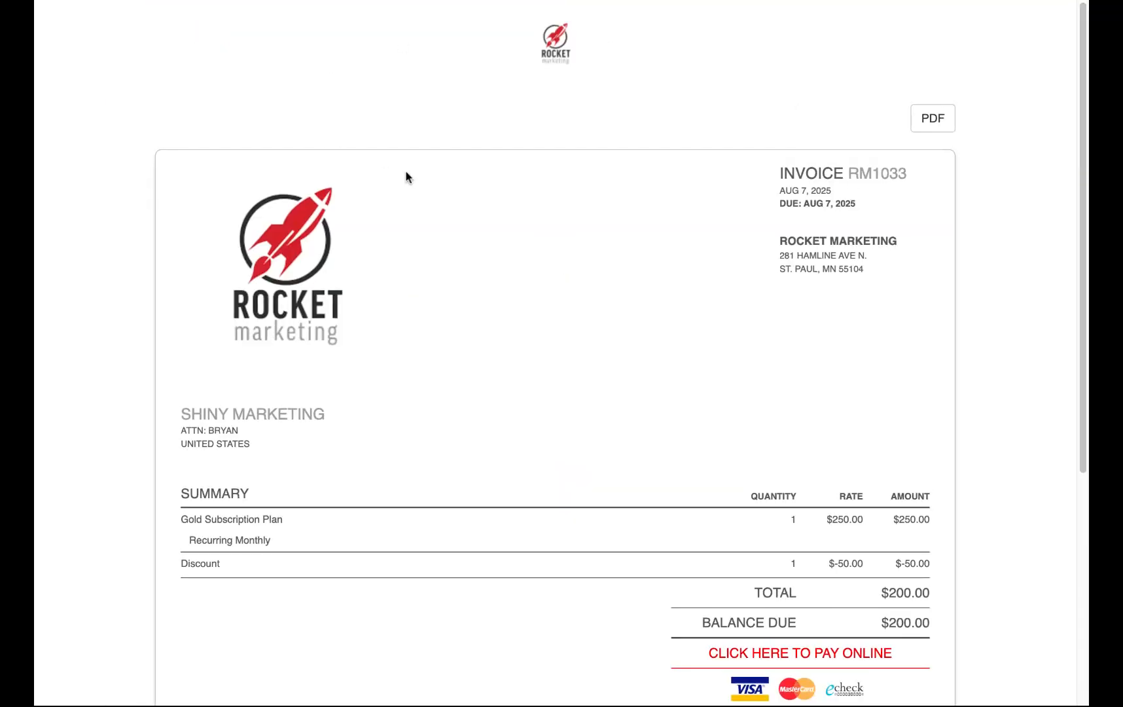
# Step: Examine the online invoice's customer details, line items, balance due, payment link and bank wire information
pyautogui.scroll(-1, 764, 242)
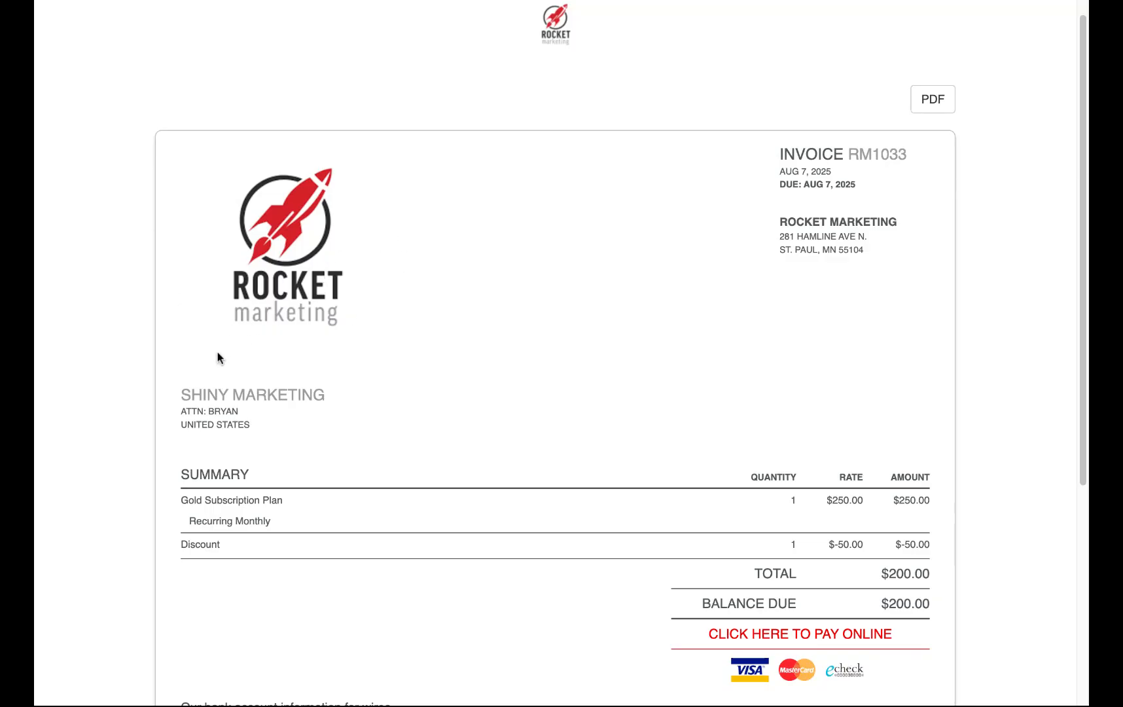
pyautogui.moveTo(173, 390); pyautogui.dragTo(215, 410)
pyautogui.click(214, 410)
pyautogui.scroll(-3, 279, 382)
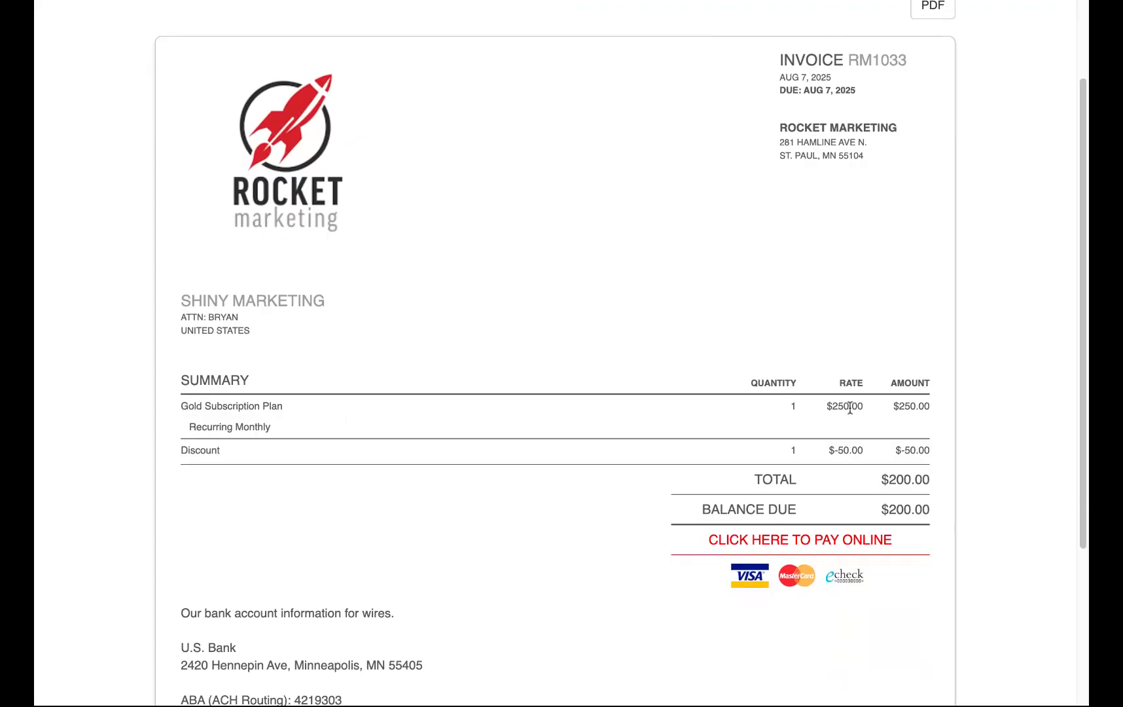
pyautogui.scroll(-1, 520, 429)
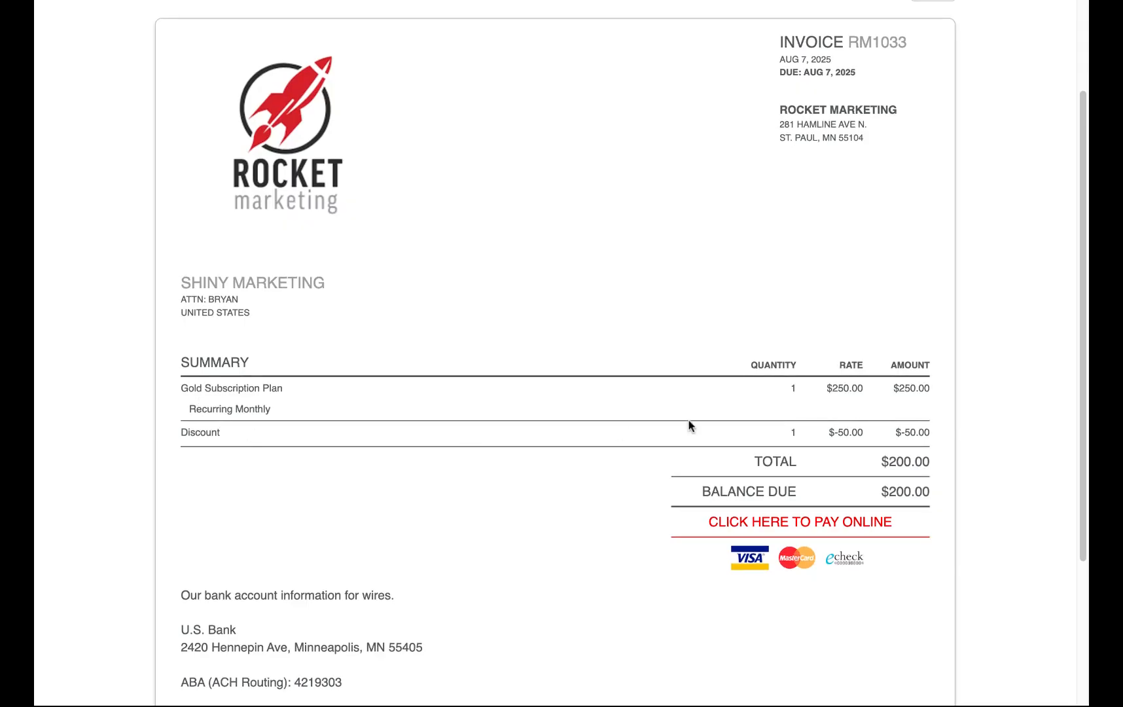
pyautogui.scroll(-5, 719, 404)
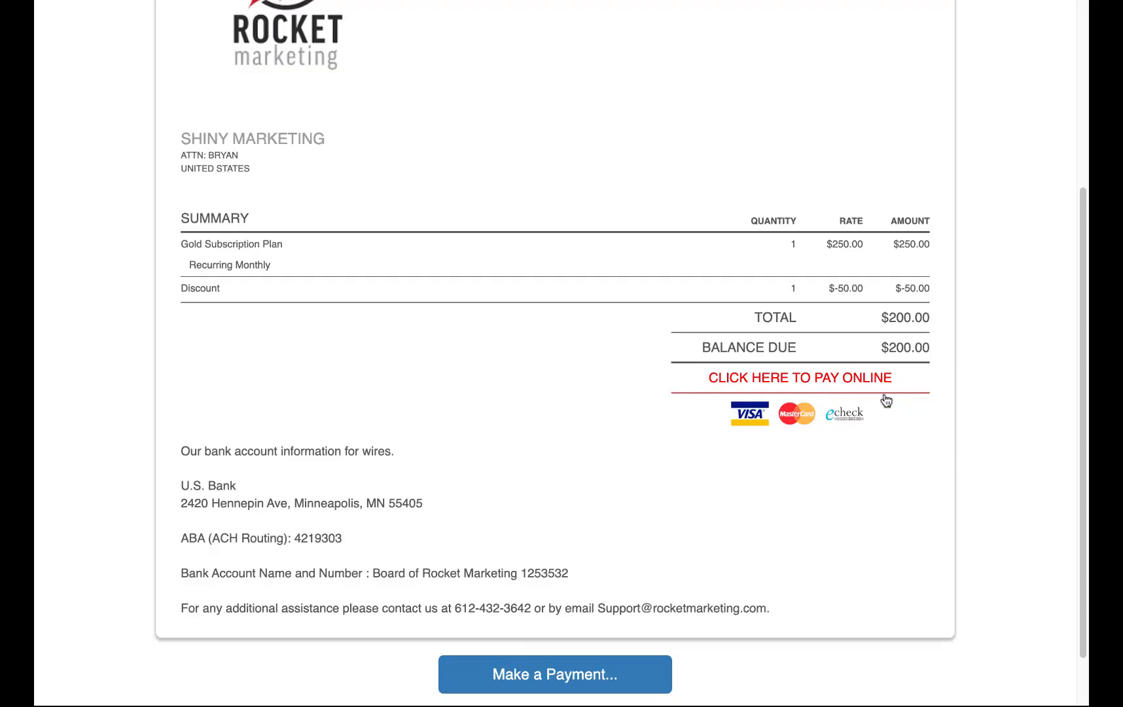
# Step: Start paying the invoice online by credit card and enter the card number, expiration month and year, and CVV code
pyautogui.click(846, 381)
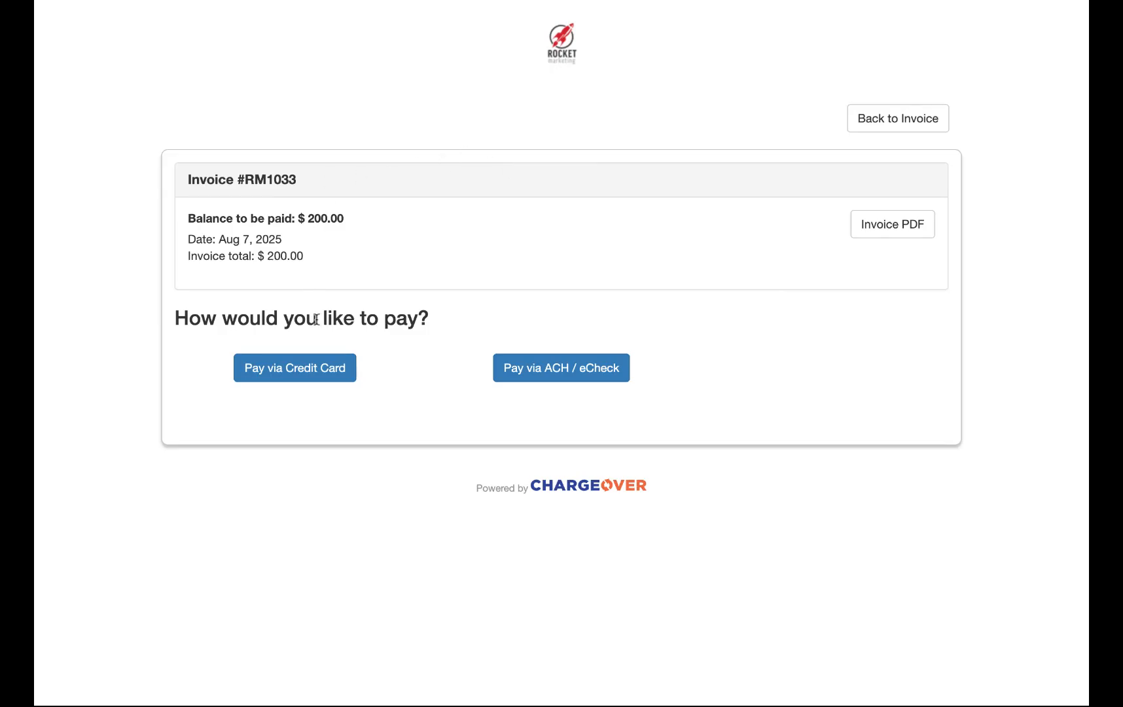
pyautogui.click(337, 373)
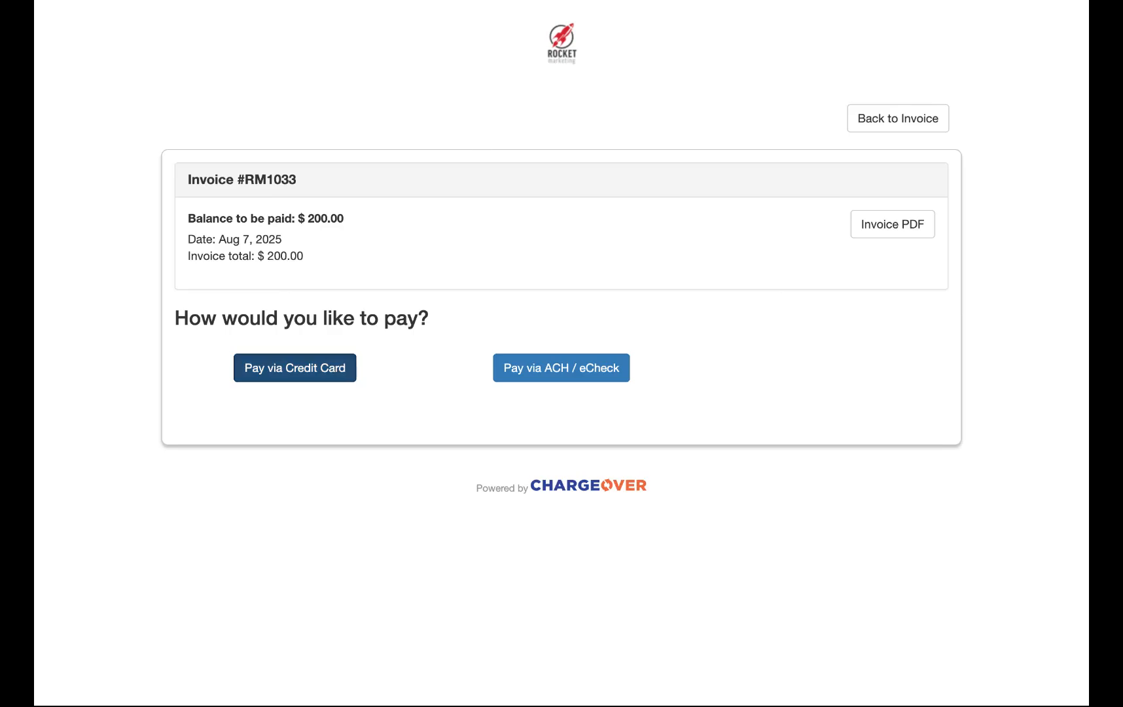
pyautogui.click(302, 429)
pyautogui.write('4111111111111')
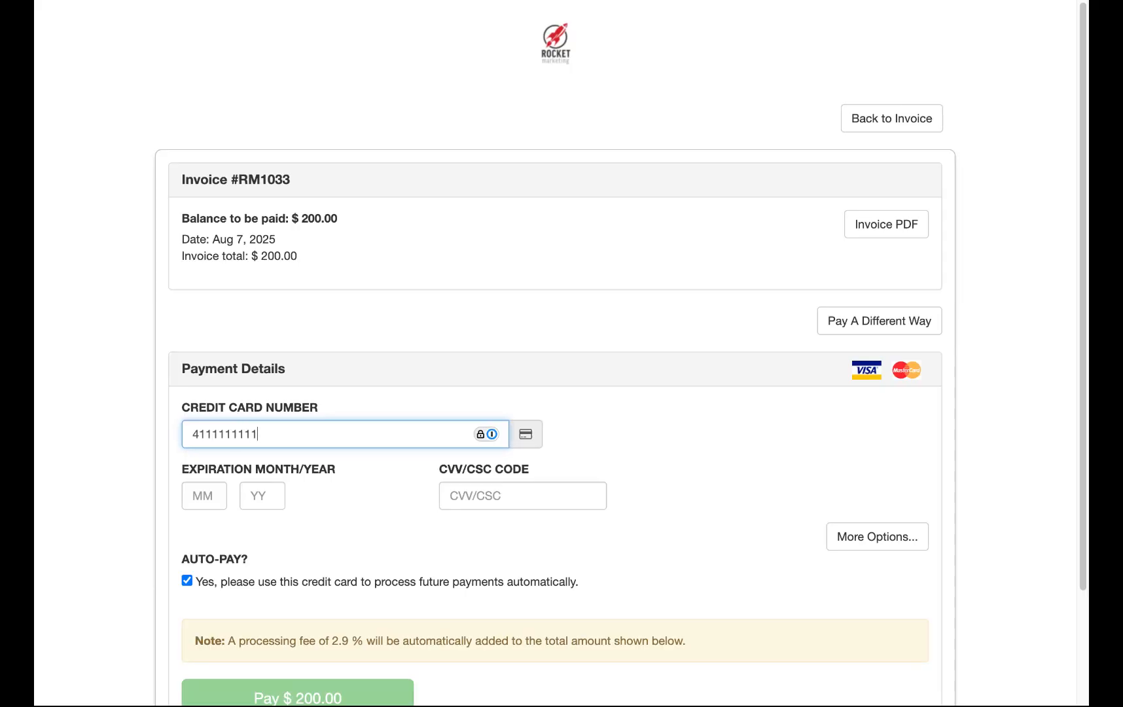
pyautogui.write('111')
pyautogui.click(207, 496)
pyautogui.write('12')
pyautogui.click(265, 495)
pyautogui.write('25')
pyautogui.click(506, 502)
pyautogui.write('123')
pyautogui.click(639, 449)
# Step: Clear the CVV/CSC code field and re-enter the card's security code using digits only
pyautogui.scroll(-1, 590, 472)
pyautogui.click(572, 487)
pyautogui.press('BackSpace')
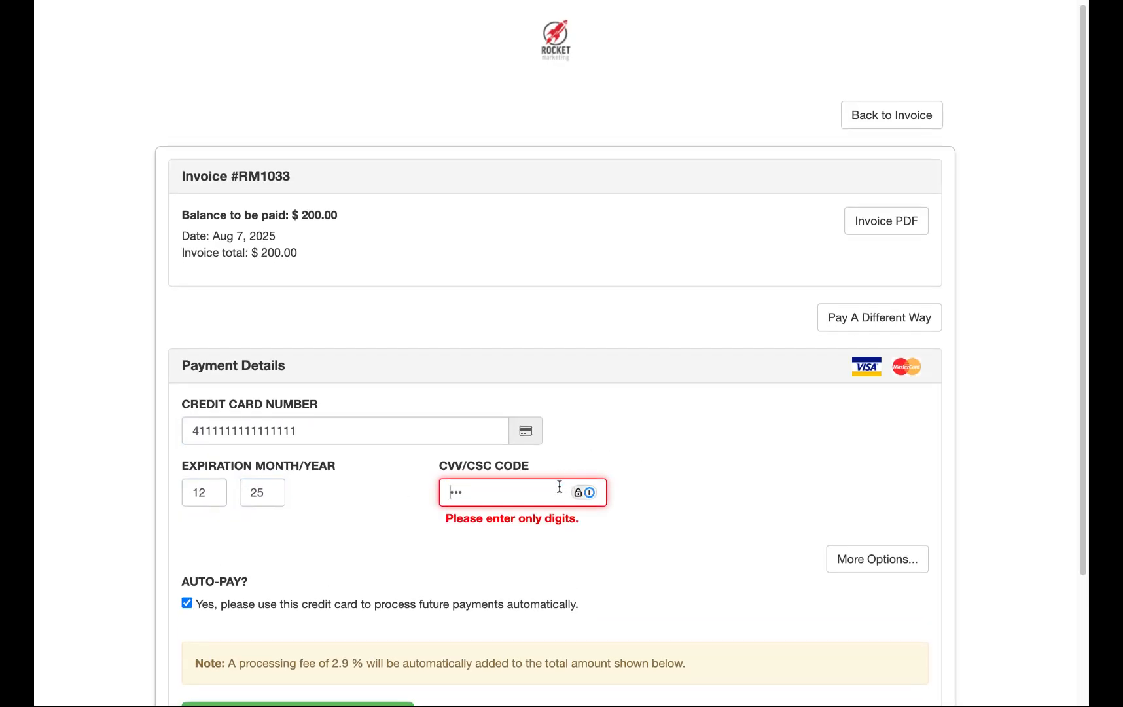
pyautogui.press('BackSpace')
pyautogui.press('BackSpace')
pyautogui.write('123')
pyautogui.click(531, 507)
# Step: Submit the $200.00 credit card payment for the invoice
pyautogui.scroll(-3, 419, 509)
pyautogui.scroll(-1, 419, 509)
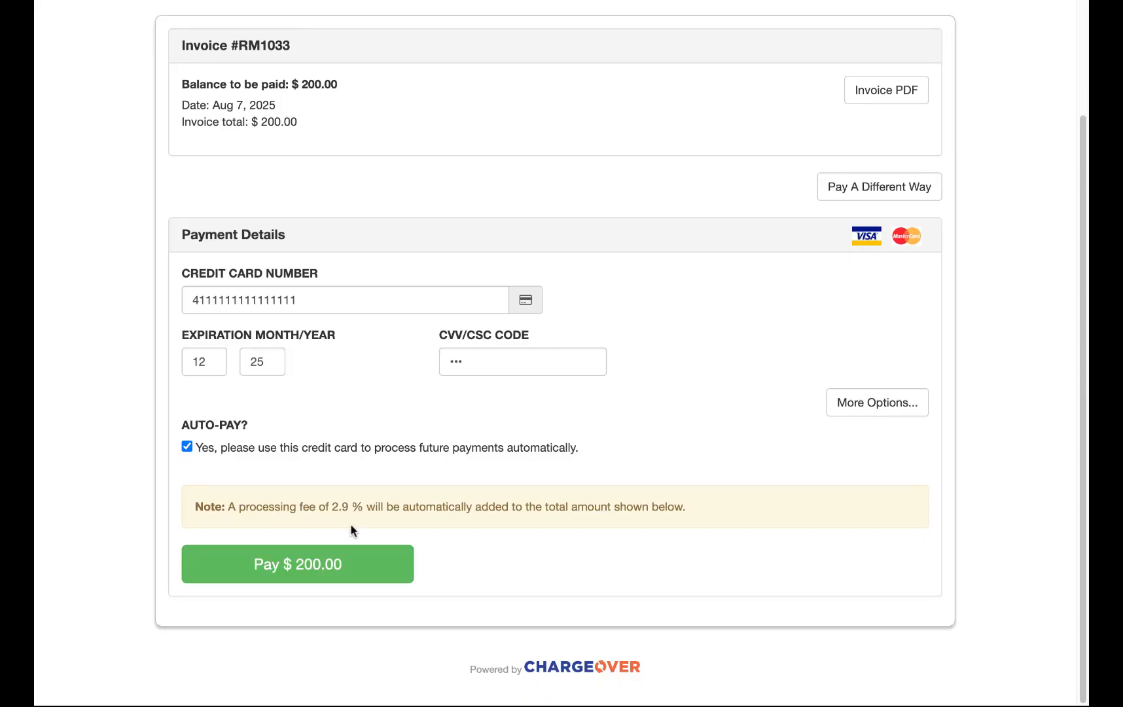
pyautogui.click(300, 569)
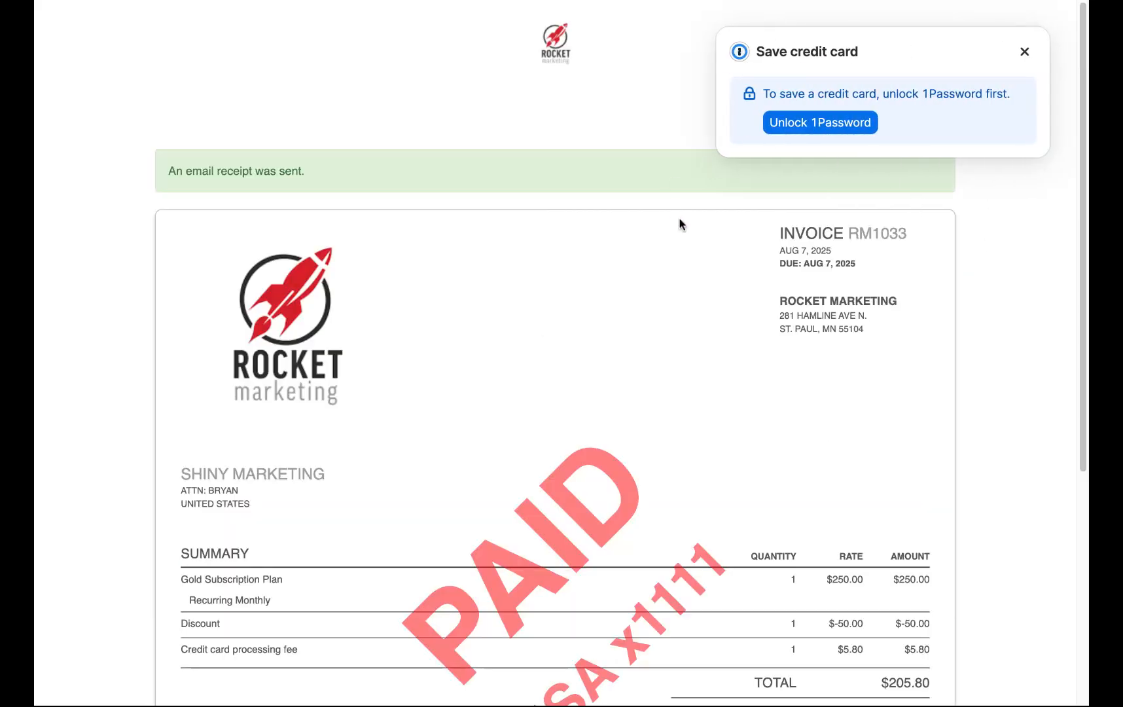
# Step: Dismiss the offer to save the credit card and review the paid invoice's line items, totals and receipt notice
pyautogui.click(1027, 51)
pyautogui.scroll(-5, 701, 445)
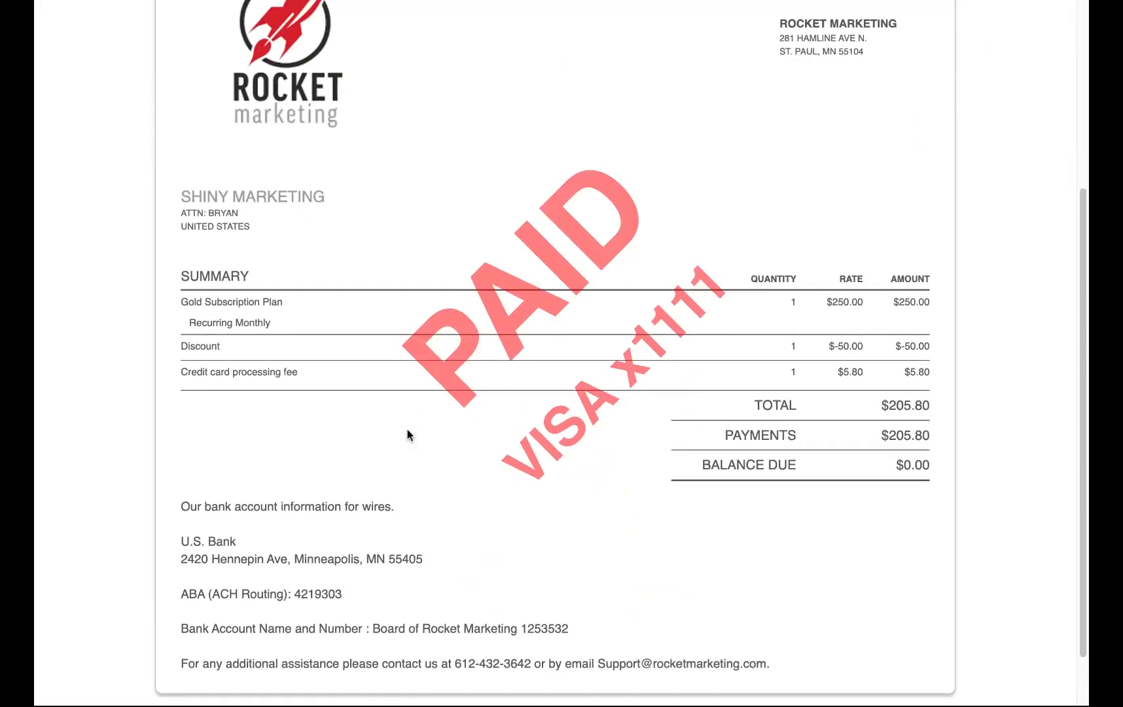
pyautogui.scroll(5, 685, 351)
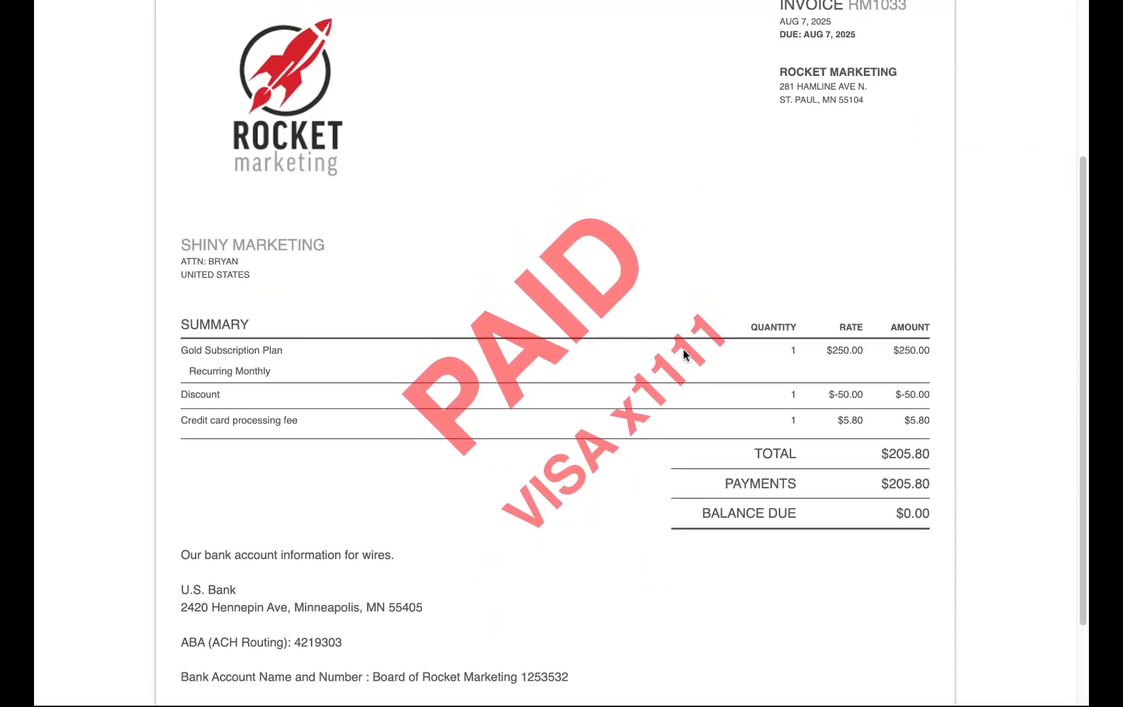
pyautogui.moveTo(183, 171); pyautogui.dragTo(256, 166)
pyautogui.click(256, 168)
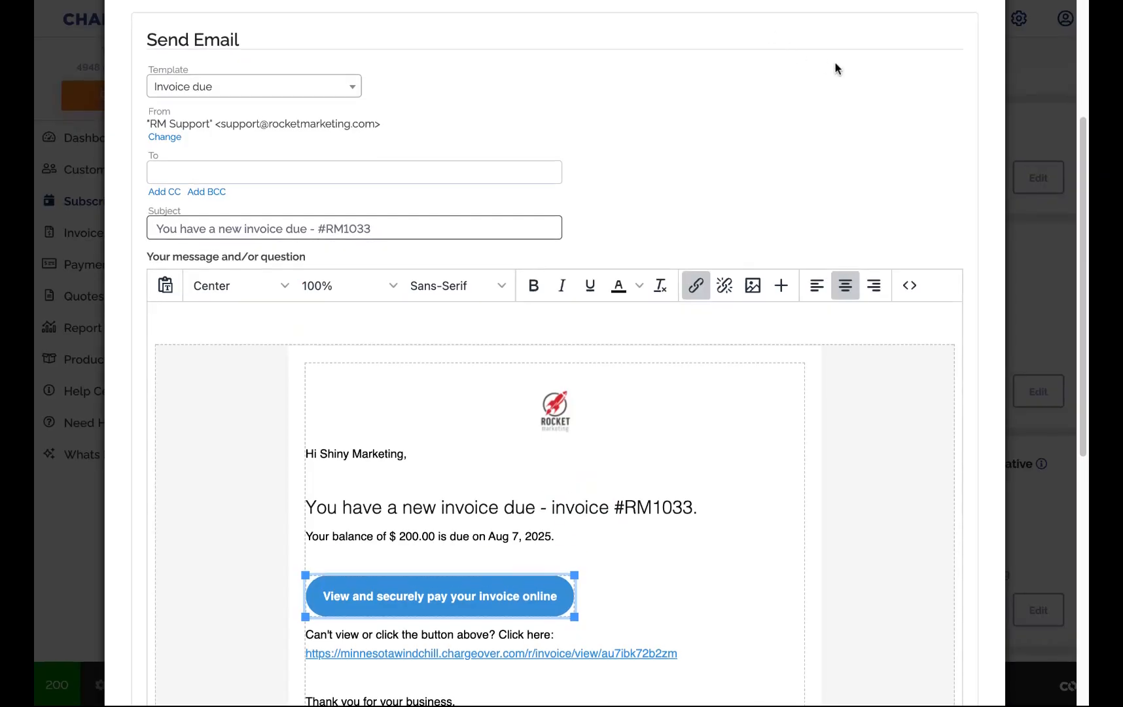
# Step: Return to the subscription and close the invoice email and Subscription Actions windows without sending anything
pyautogui.scroll(5, 835, 68)
pyautogui.click(993, 27)
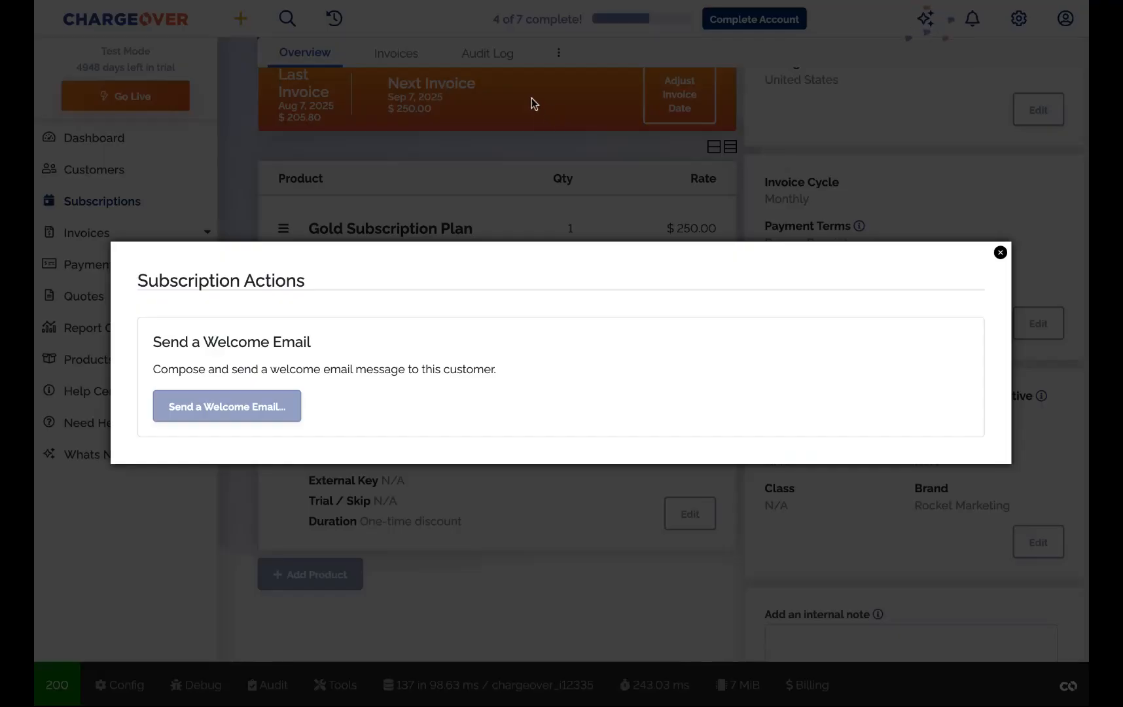
pyautogui.click(1001, 253)
# Step: Check the last and next invoice dates and amounts on the subscription overview
pyautogui.scroll(3, 497, 327)
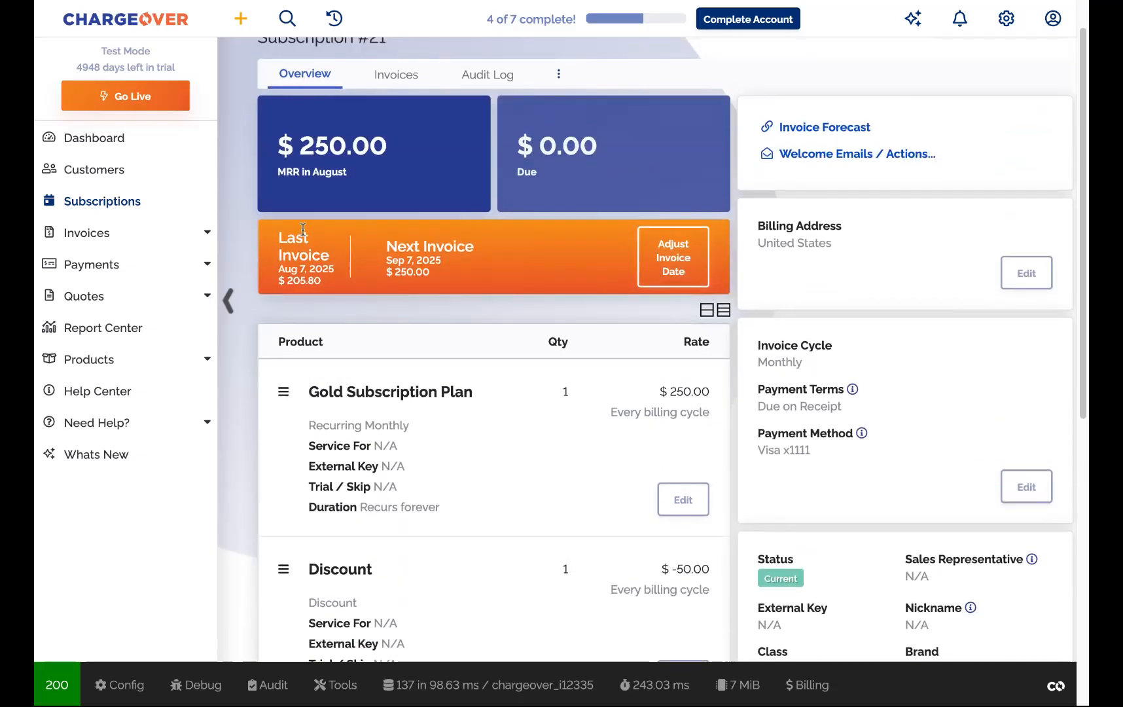
pyautogui.click(315, 280)
pyautogui.moveTo(386, 260); pyautogui.dragTo(471, 256)
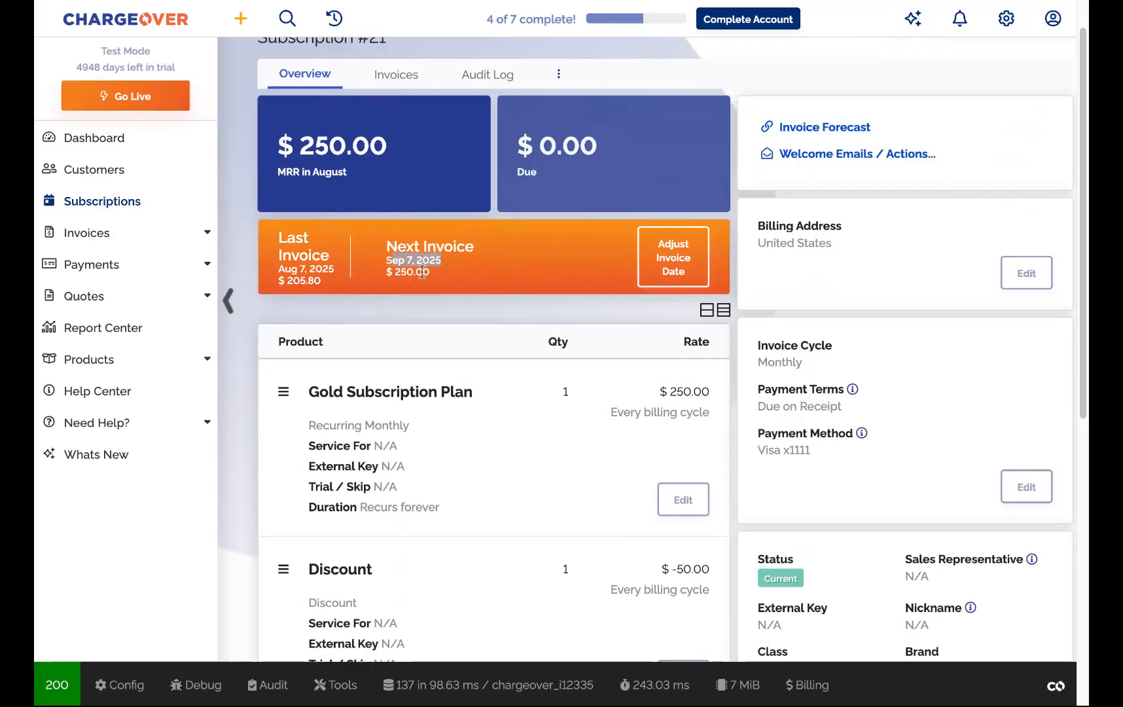
# Step: Inspect the invoice forecast with the Sep 7, Oct 7 and Nov 7, 2025 invoices expanded, and close it
pyautogui.click(824, 134)
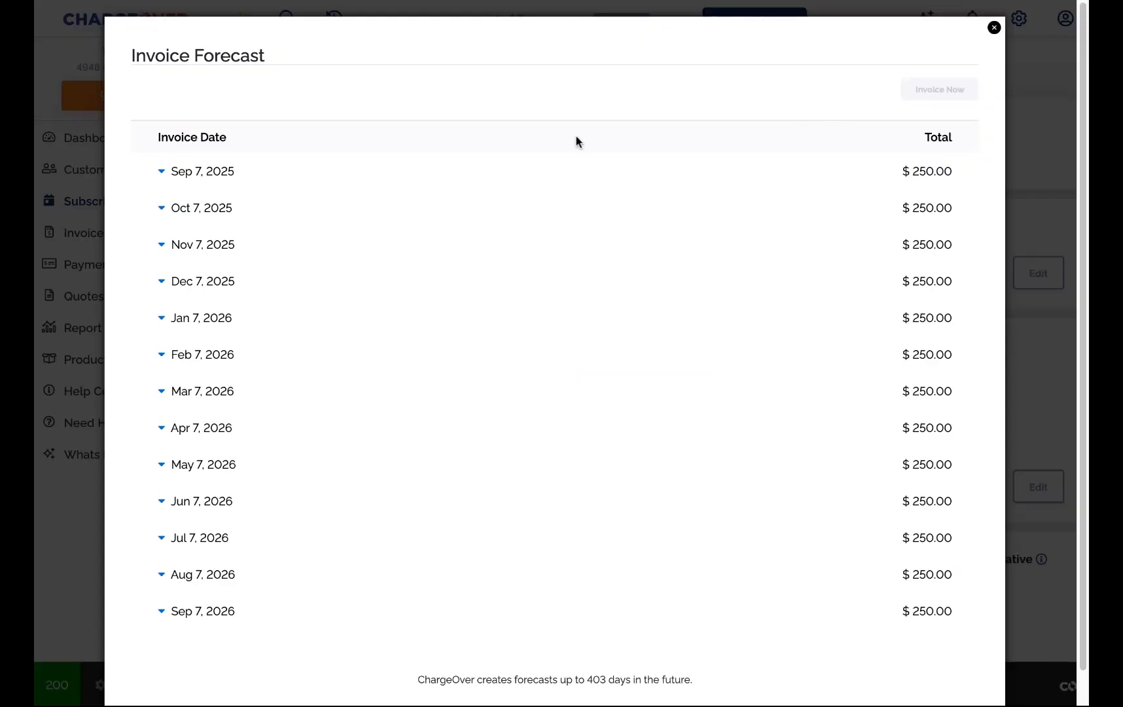
pyautogui.click(167, 172)
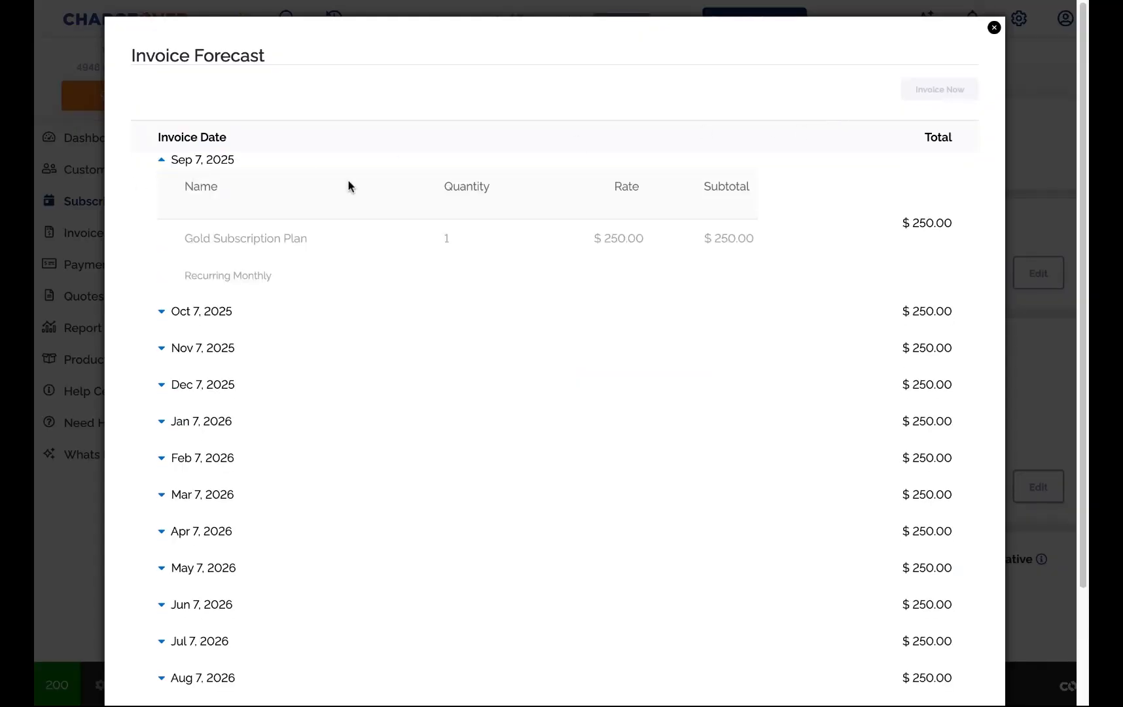
pyautogui.click(163, 312)
pyautogui.click(162, 453)
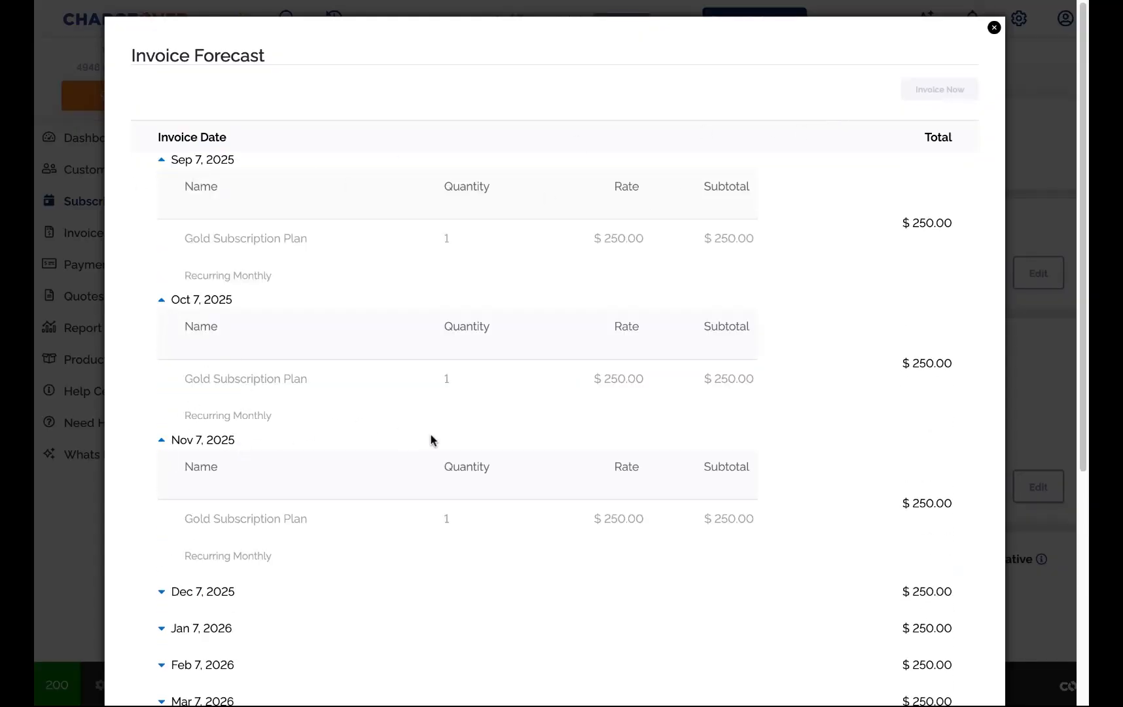
pyautogui.scroll(-5, 597, 348)
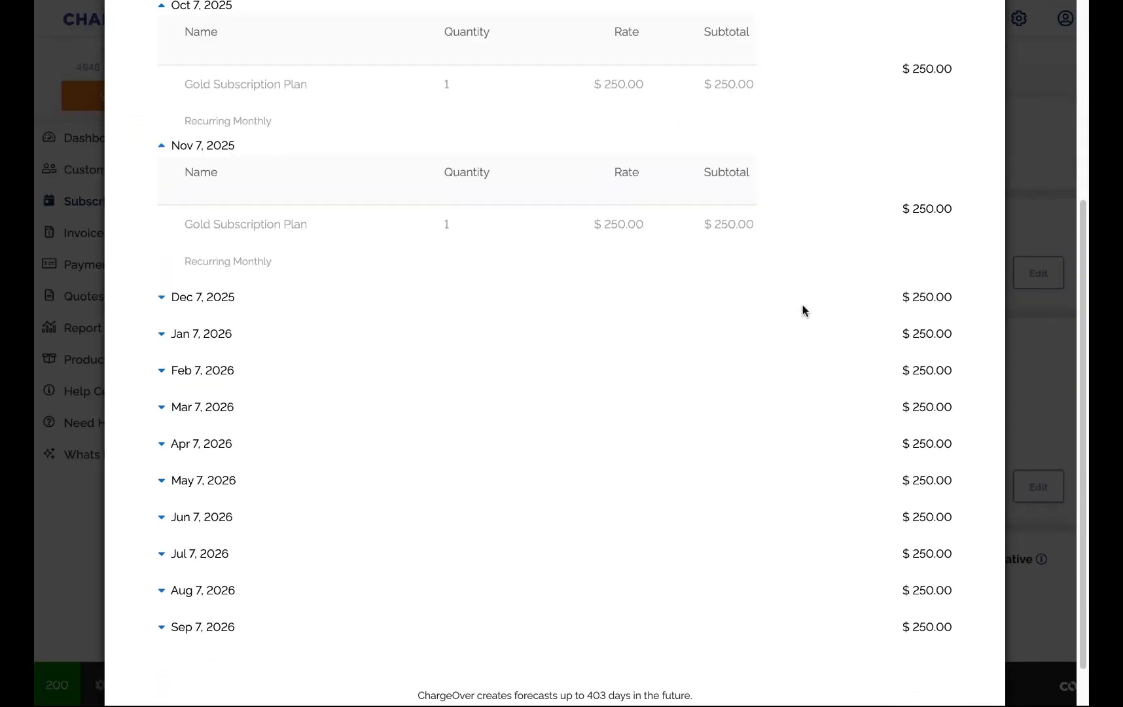
pyautogui.scroll(5, 803, 306)
pyautogui.click(994, 27)
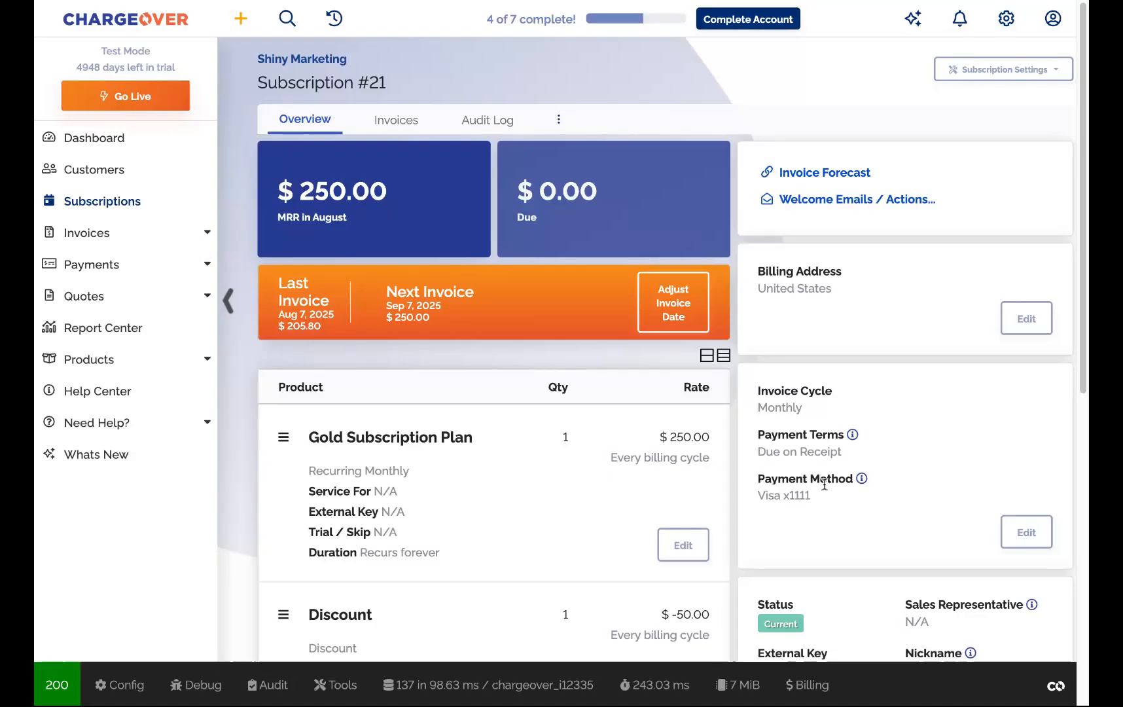
# Step: Check the subscription's payment method and open the Admin Users & Roles settings
pyautogui.moveTo(762, 494); pyautogui.dragTo(814, 493)
pyautogui.click(817, 492)
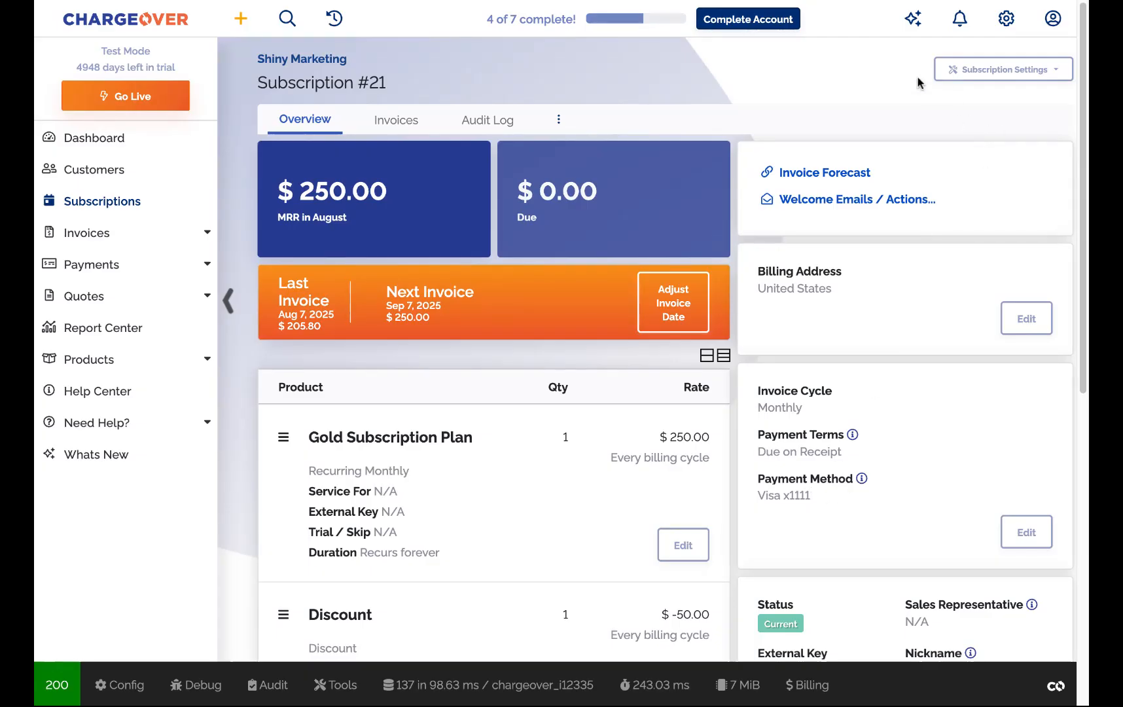
pyautogui.click(1005, 19)
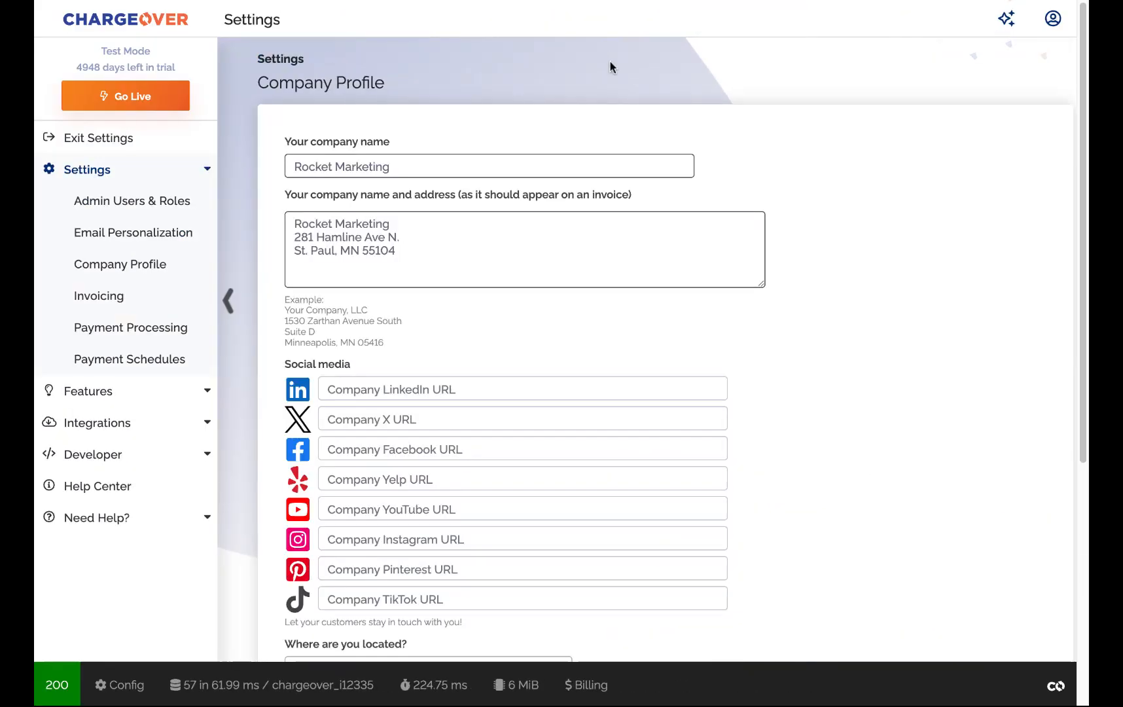
pyautogui.click(117, 200)
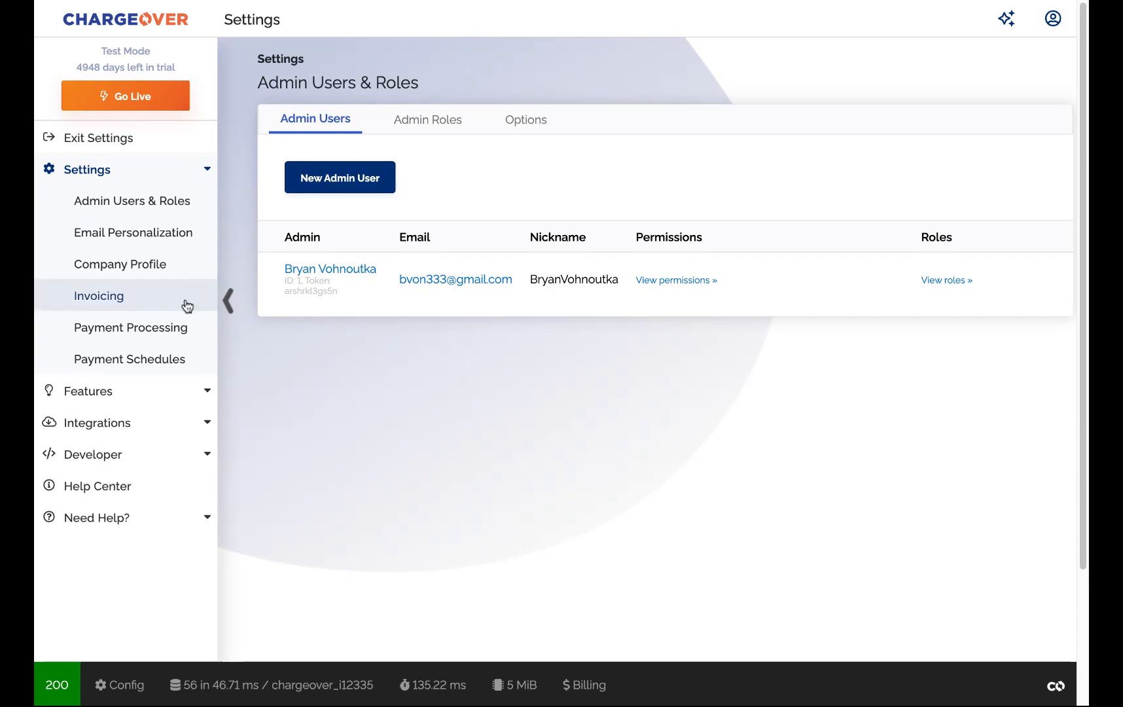
# Step: Open the Dunning & Reminders feature settings and examine the Credit Card, ACH and Invoice dunning groups
pyautogui.click(178, 387)
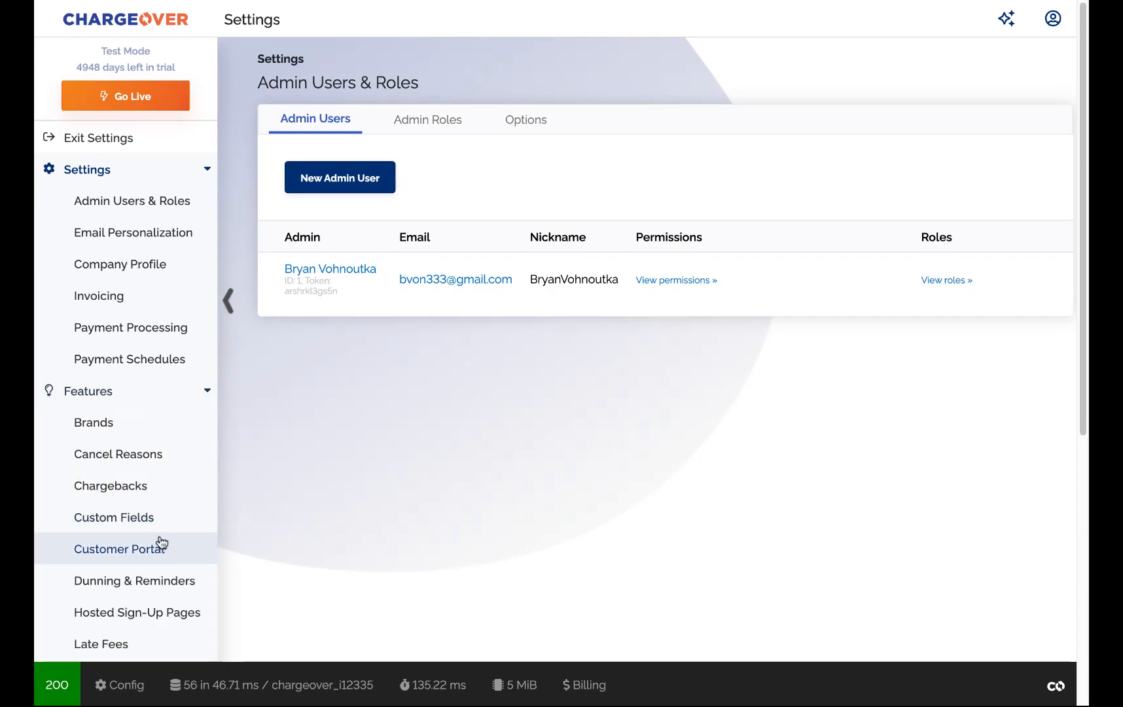
pyautogui.click(174, 583)
pyautogui.scroll(-2, 524, 196)
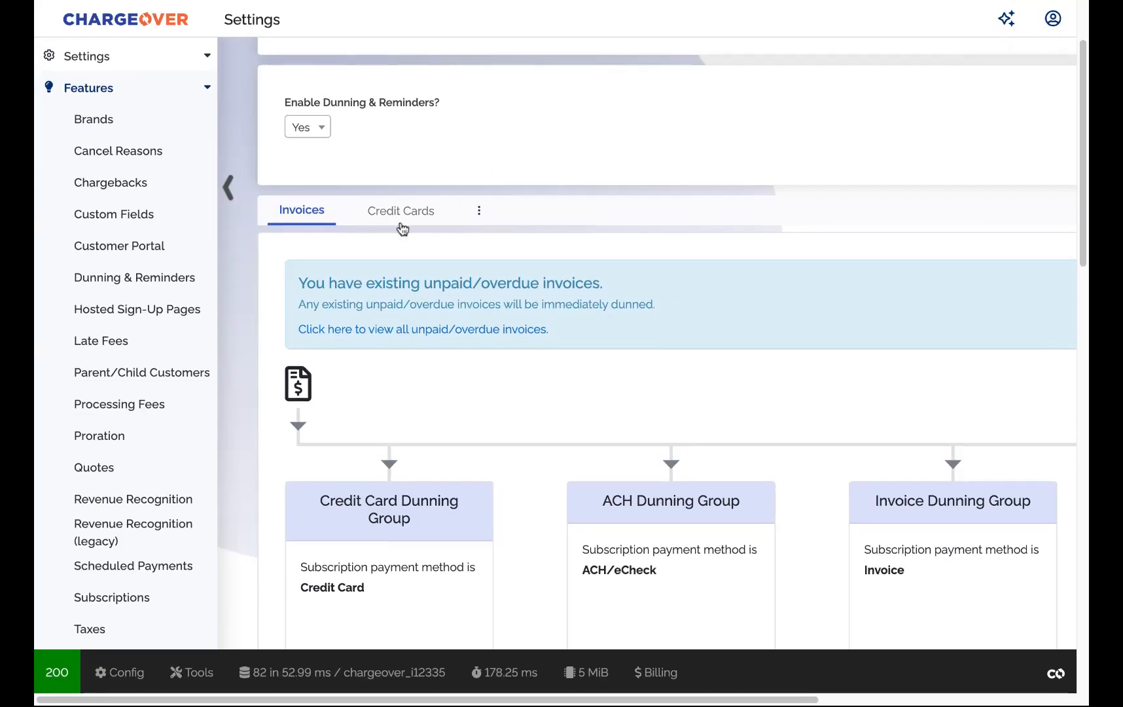
pyautogui.scroll(-1, 347, 419)
pyautogui.scroll(-1, 347, 362)
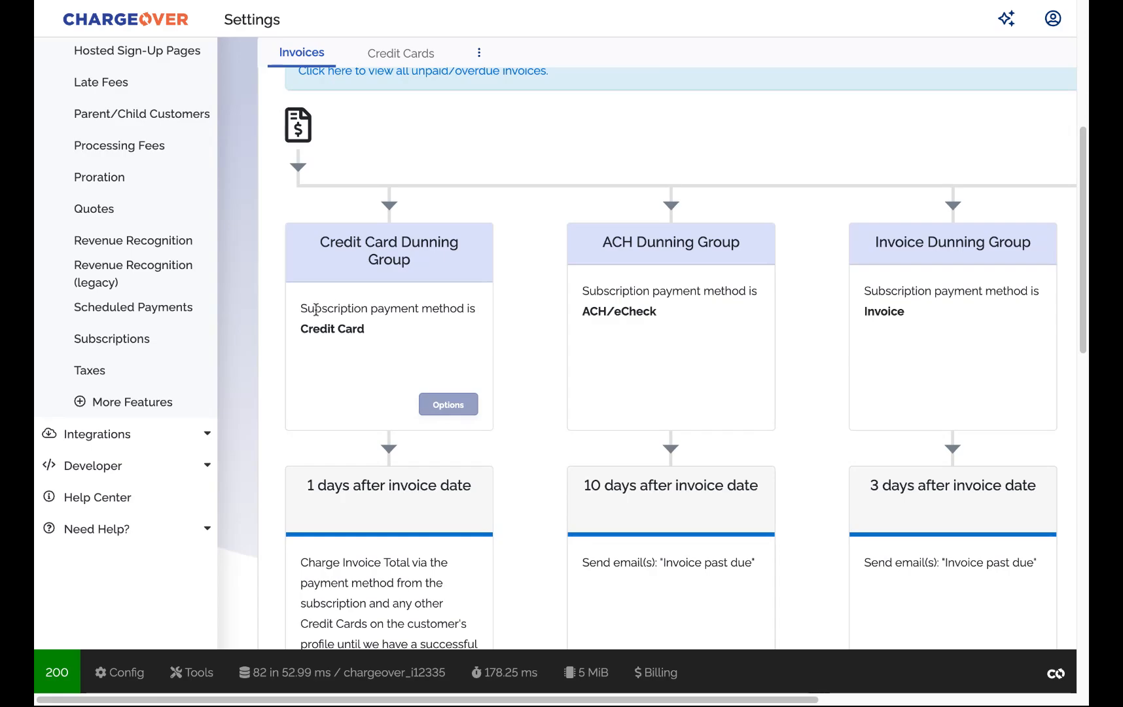
pyautogui.scroll(1, 391, 324)
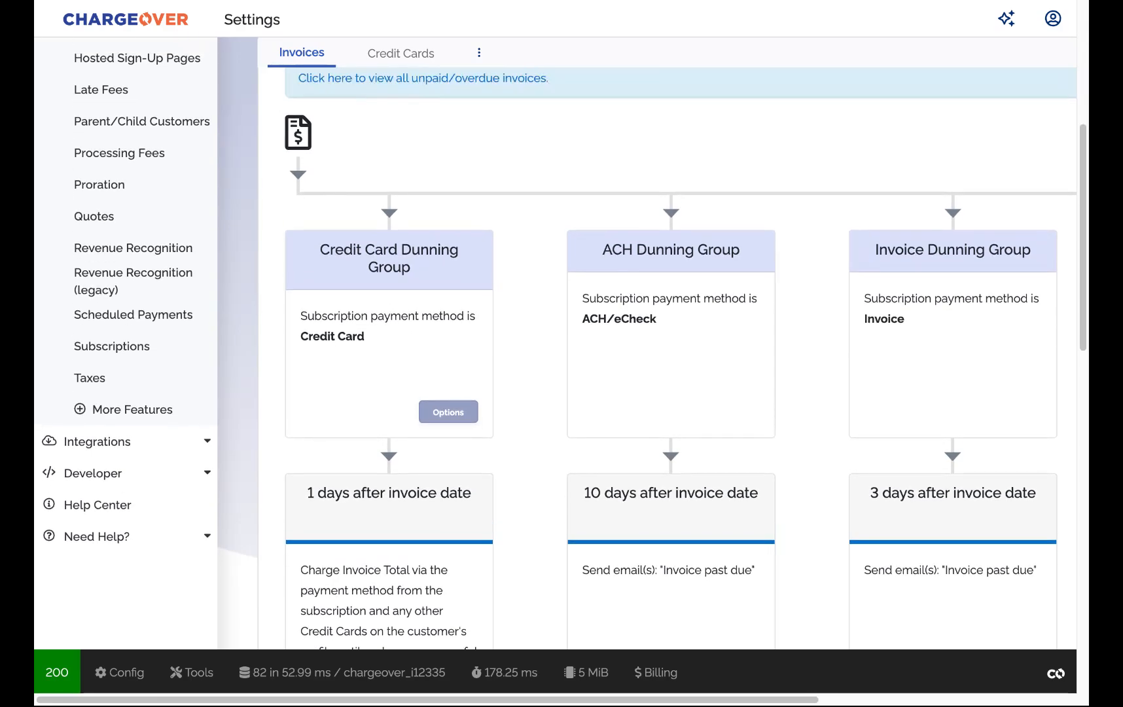
pyautogui.scroll(-1, 376, 320)
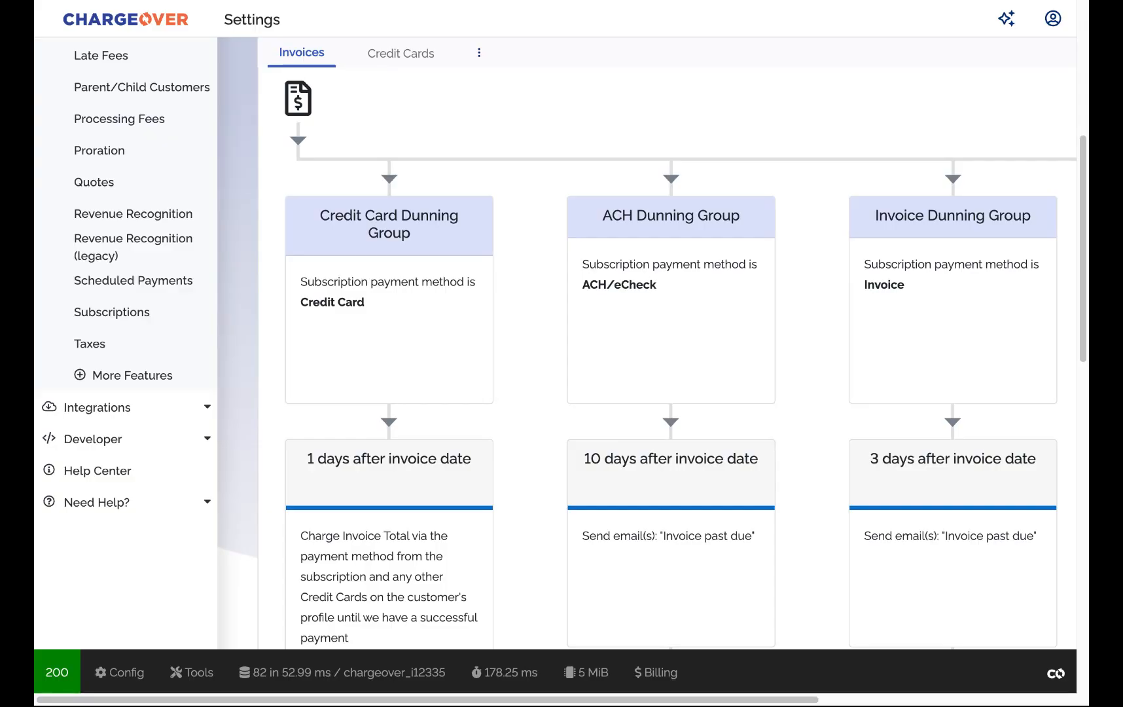
pyautogui.scroll(-3, 359, 459)
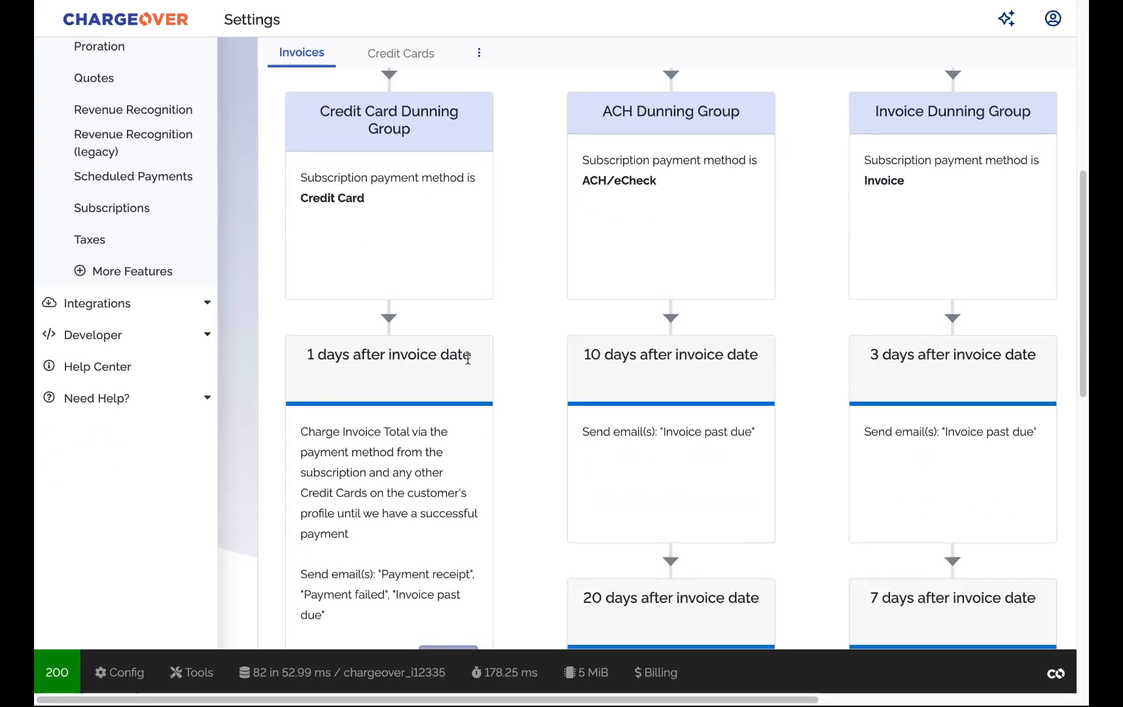
# Step: Read the Credit Card Dunning Group's charge attempts and emails for 1, 7 and 14 days after the invoice date
pyautogui.moveTo(308, 433); pyautogui.dragTo(369, 437)
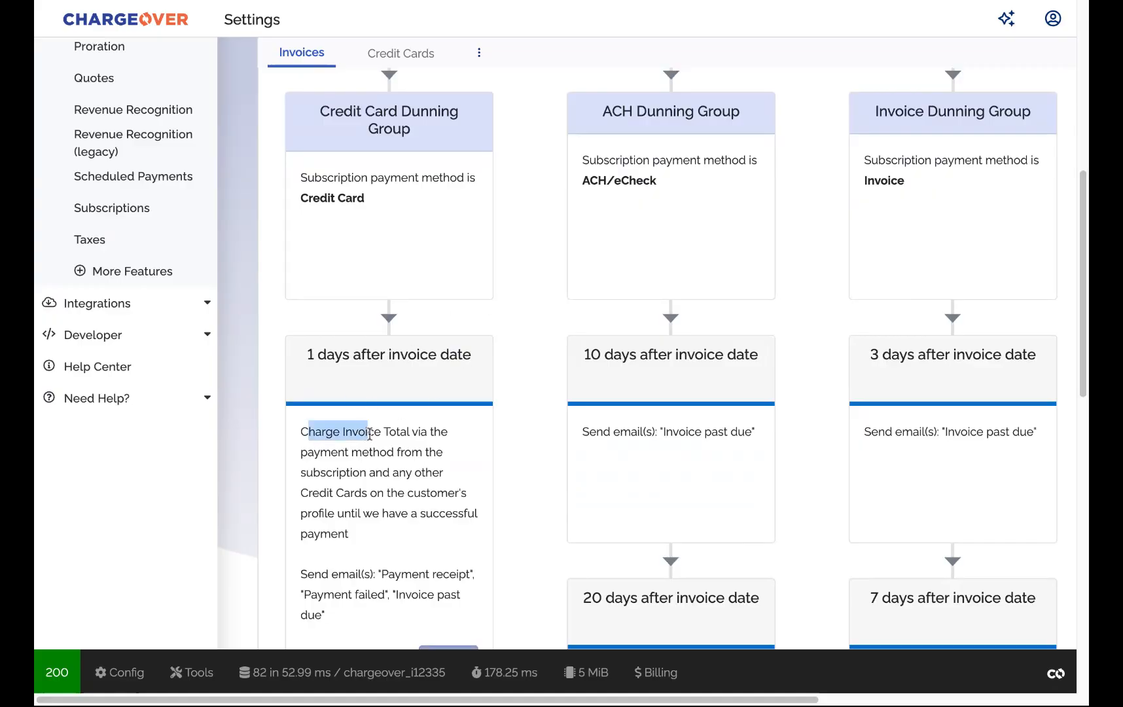
pyautogui.scroll(-1, 370, 436)
pyautogui.moveTo(378, 547); pyautogui.dragTo(476, 559)
pyautogui.scroll(-1, 409, 568)
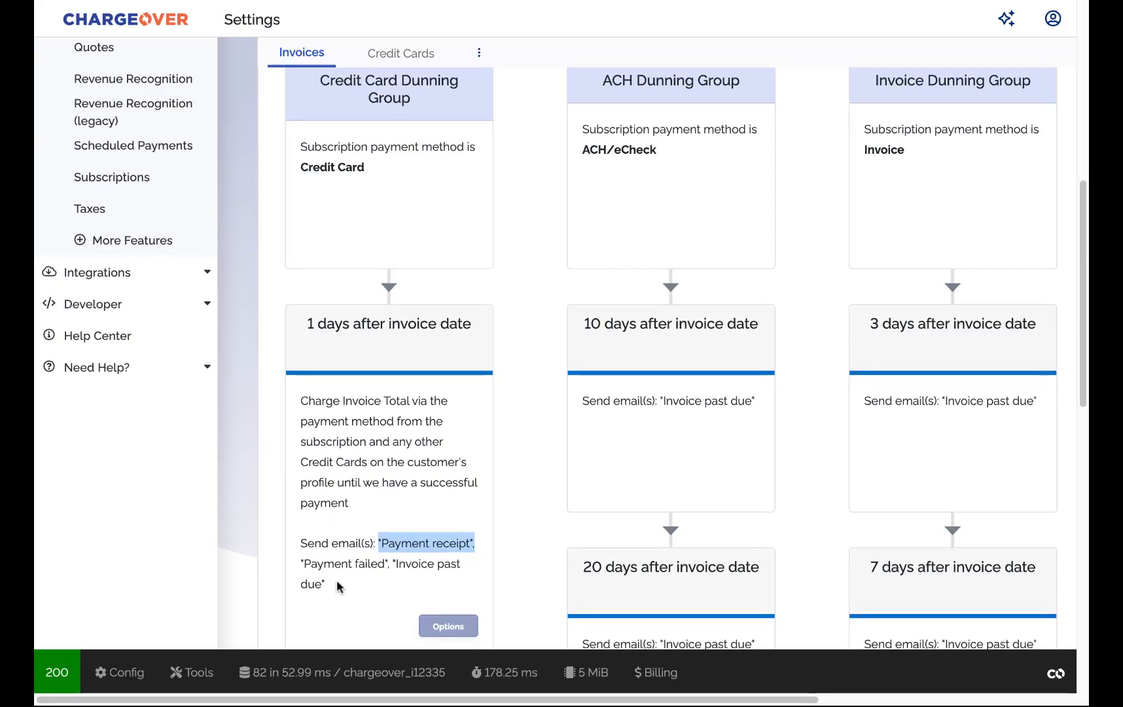
pyautogui.scroll(-3, 377, 564)
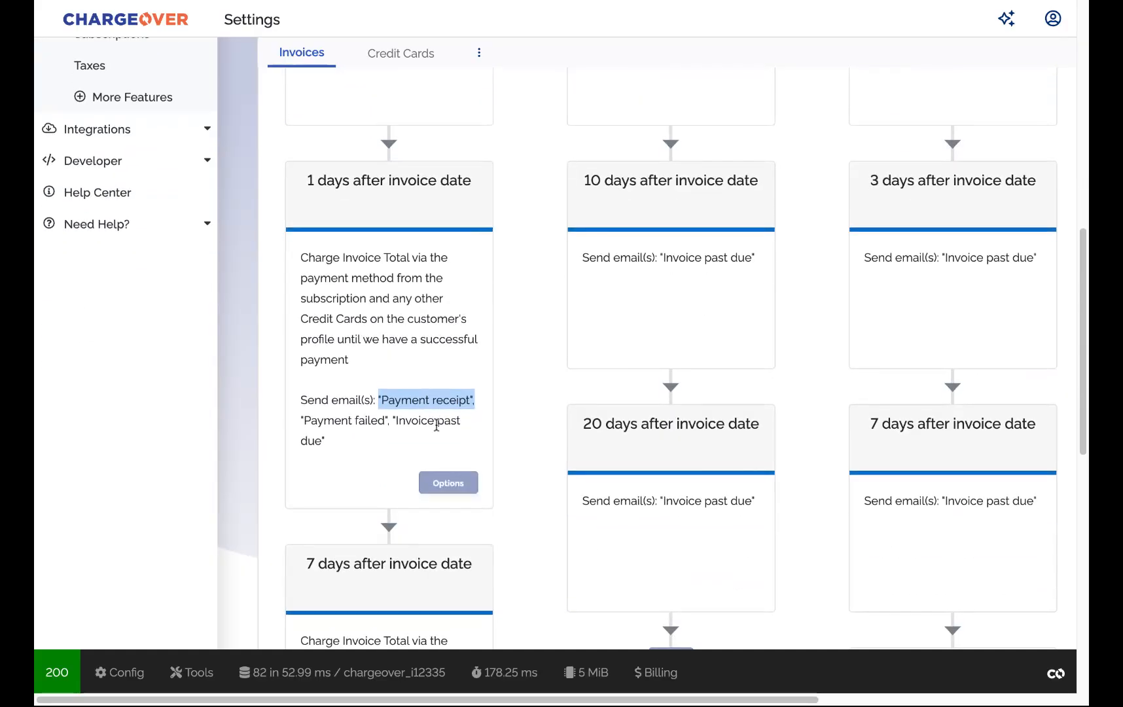
pyautogui.scroll(-2, 437, 419)
pyautogui.scroll(-1, 413, 511)
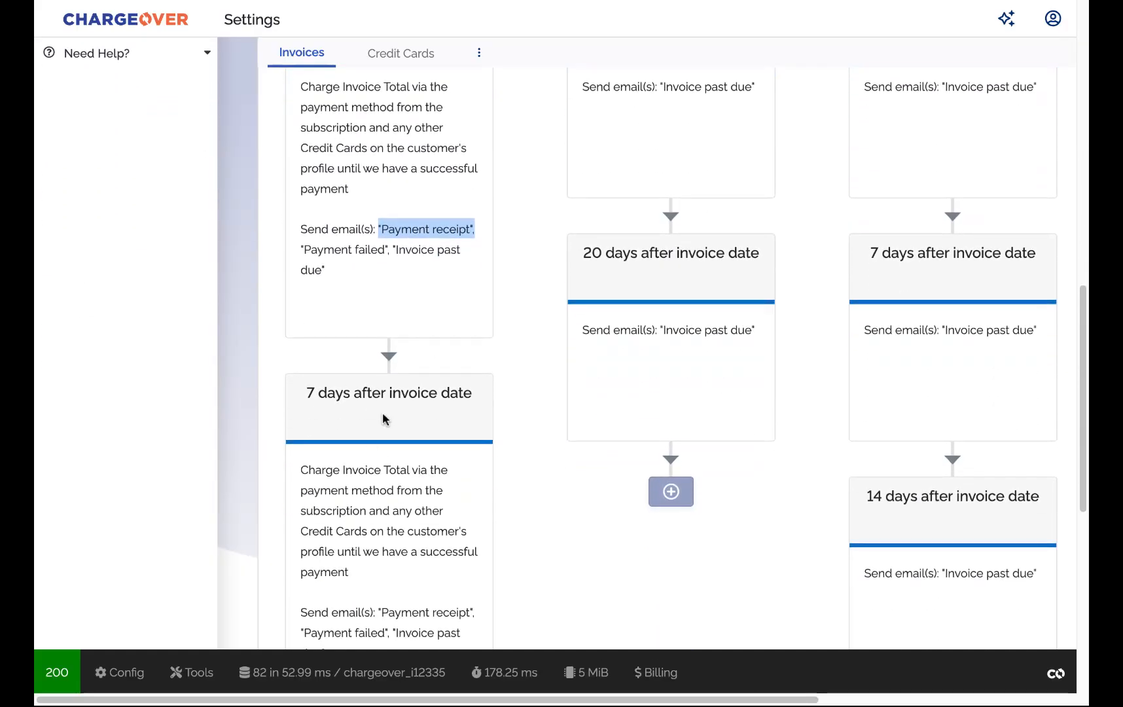
pyautogui.scroll(-3, 384, 418)
pyautogui.scroll(-2, 373, 444)
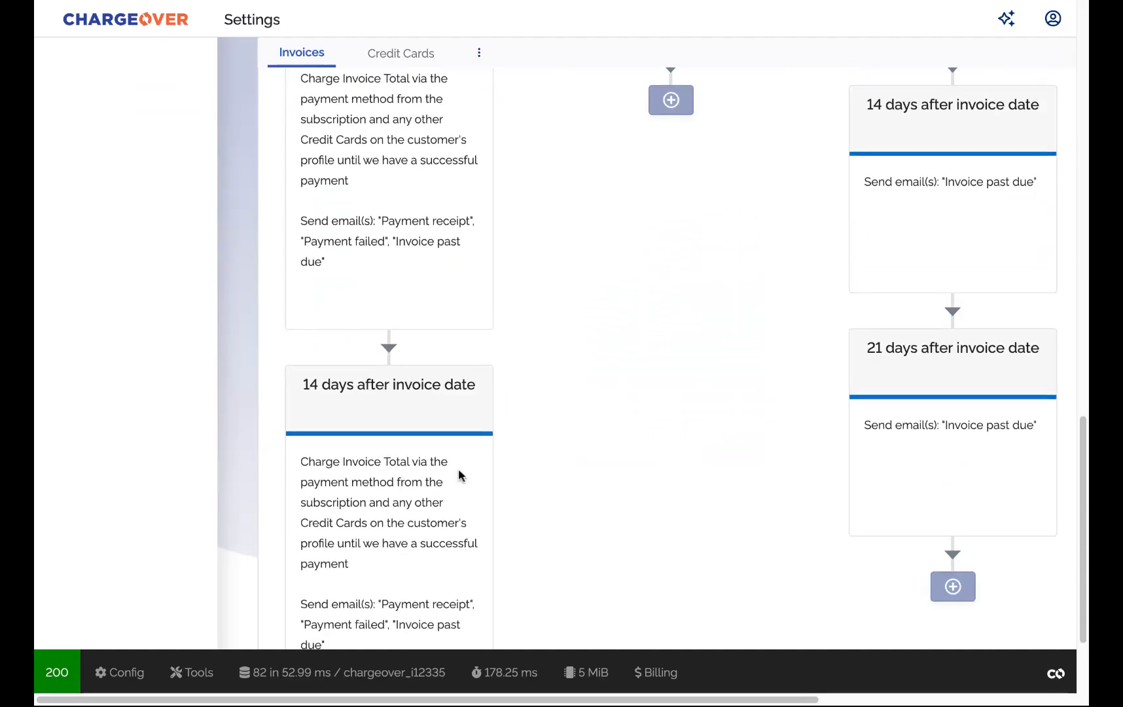
pyautogui.scroll(-2, 458, 471)
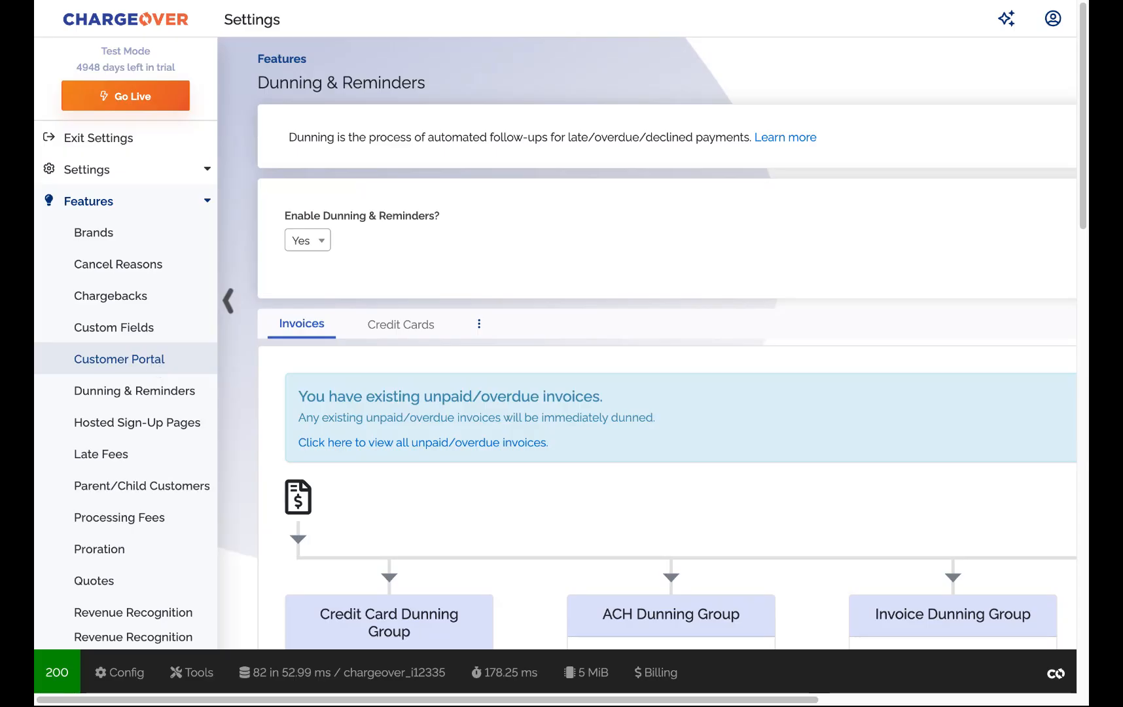
# Step: Open the Customer Portal settings and set the option to show the "My Password" tab to No, without saving
pyautogui.click(119, 359)
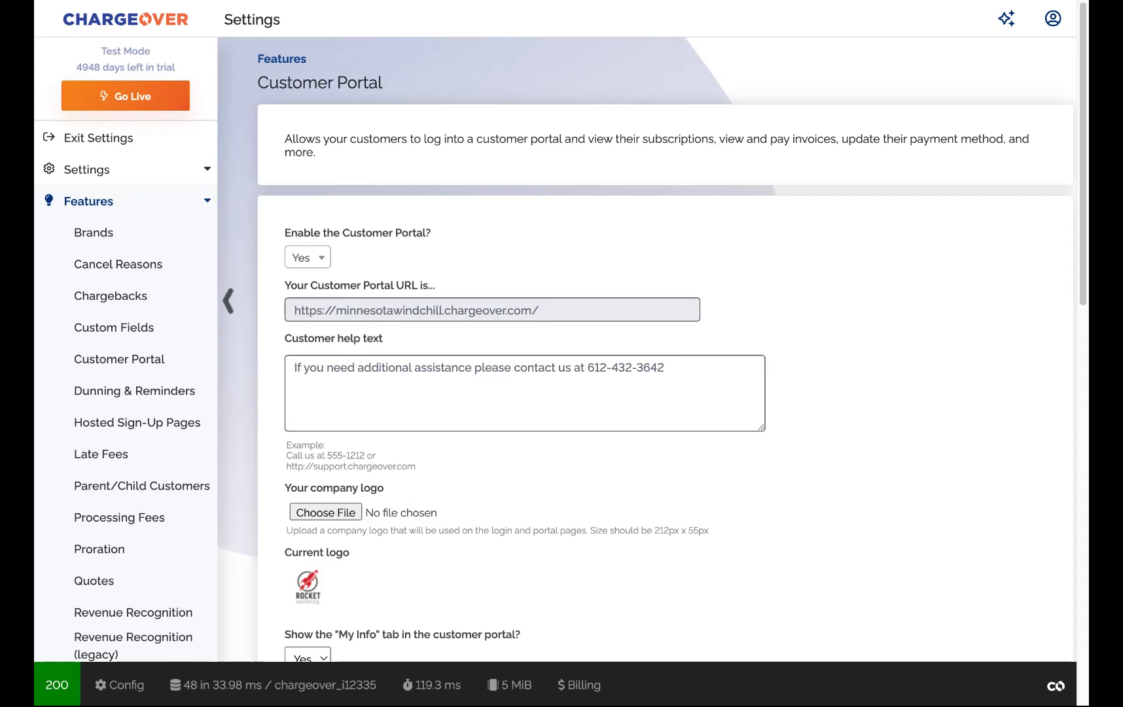
pyautogui.scroll(-6, 680, 325)
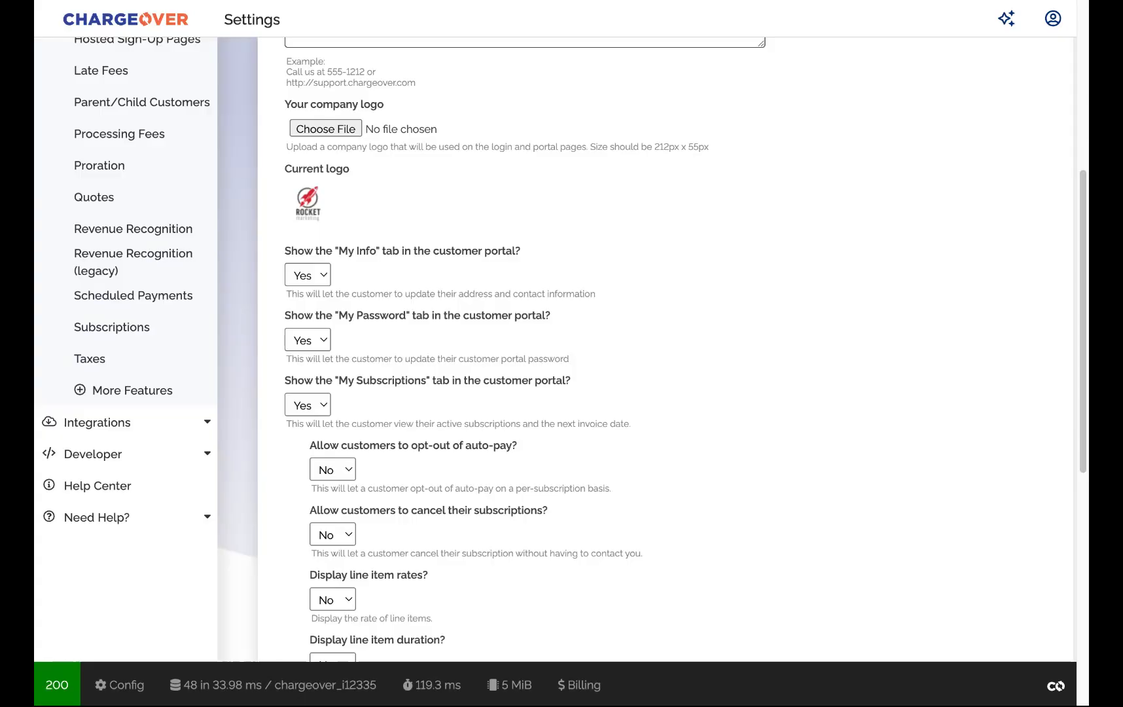
pyautogui.click(316, 340)
pyautogui.click(314, 354)
pyautogui.scroll(-1, 465, 328)
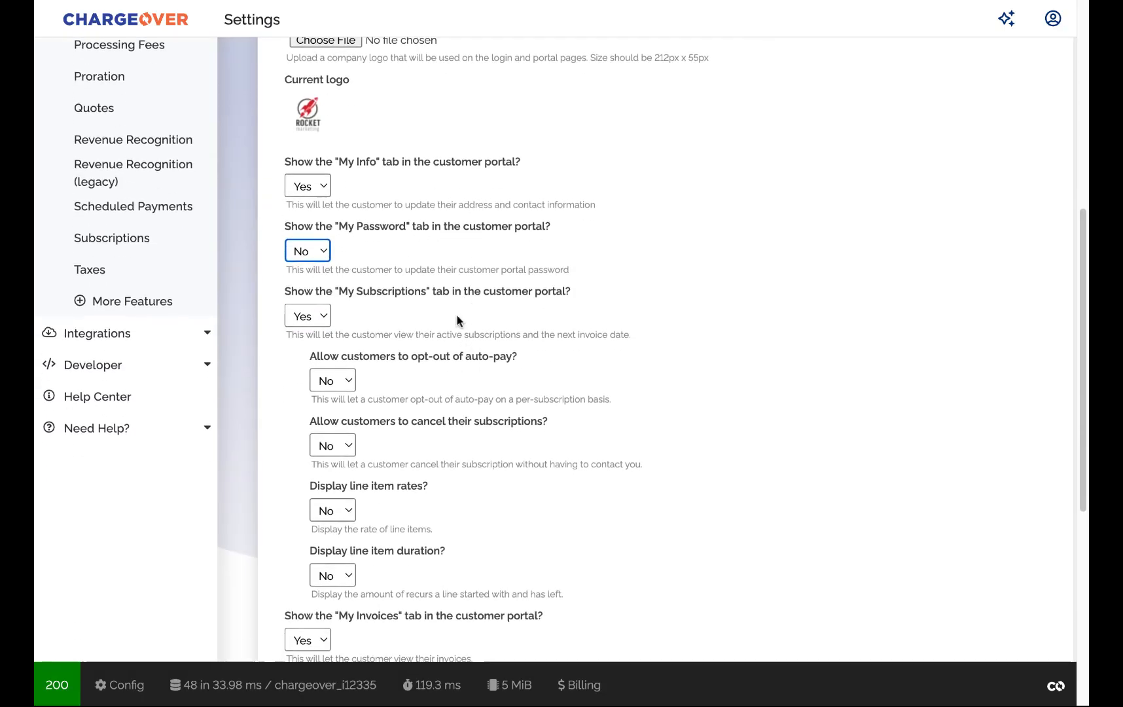
pyautogui.scroll(1, 502, 280)
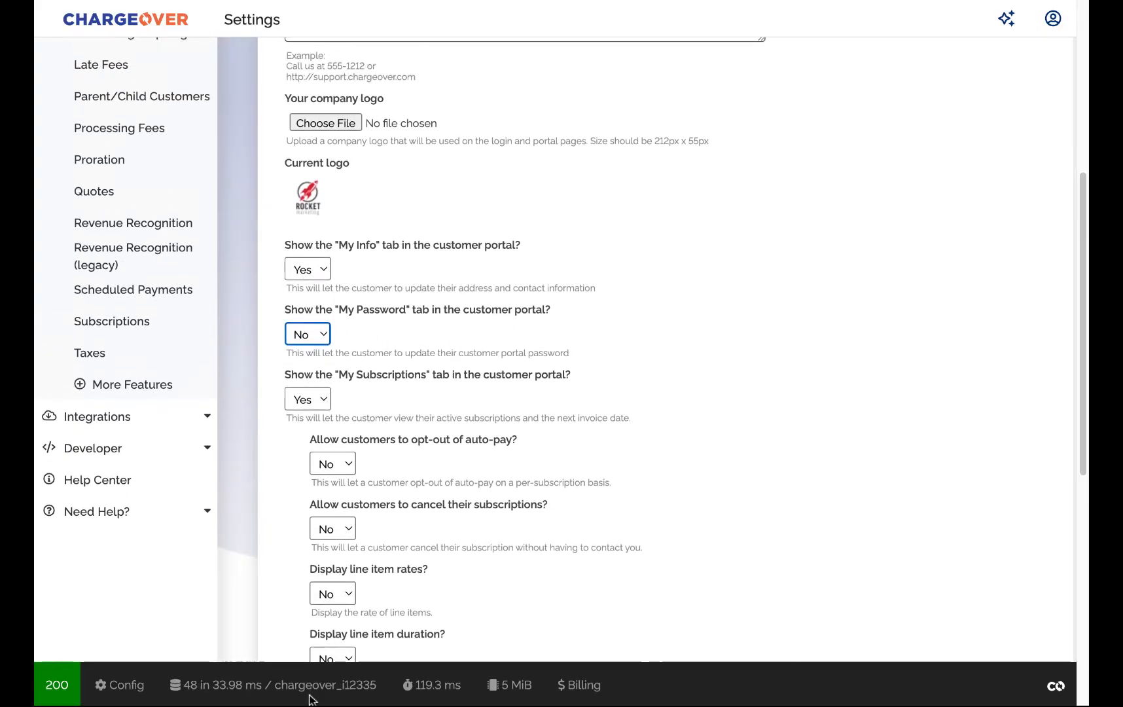
pyautogui.scroll(2, 144, 237)
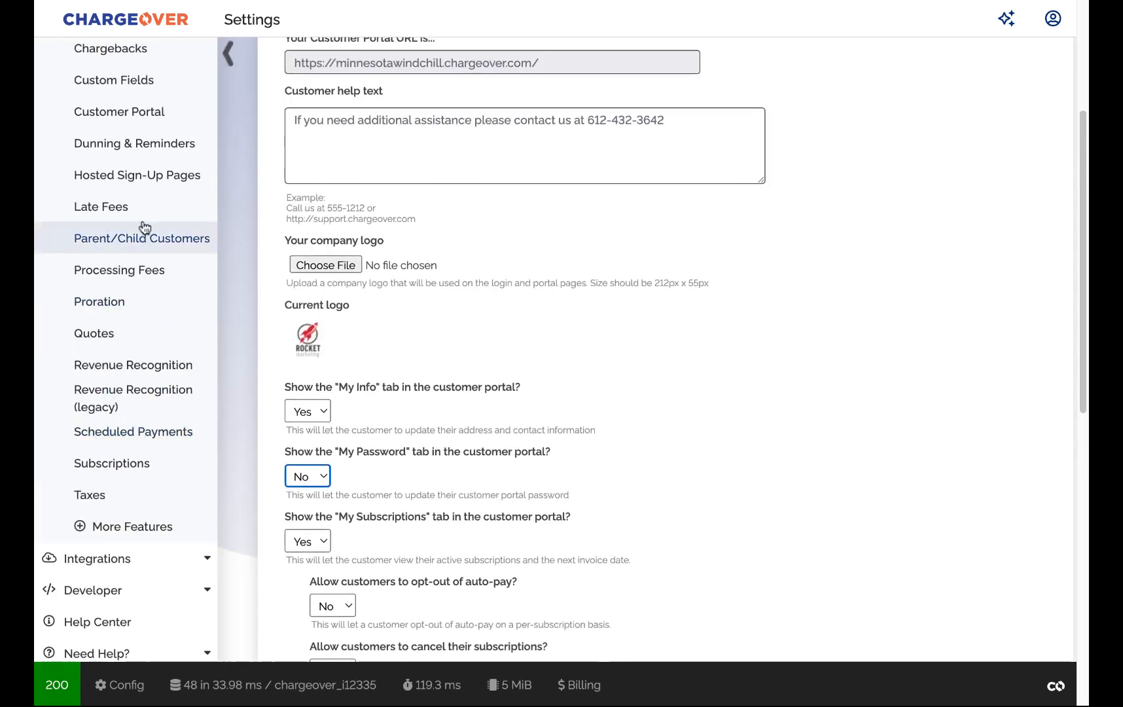
# Step: Review the Late Fees feature settings and open the full list of integrations
pyautogui.click(141, 211)
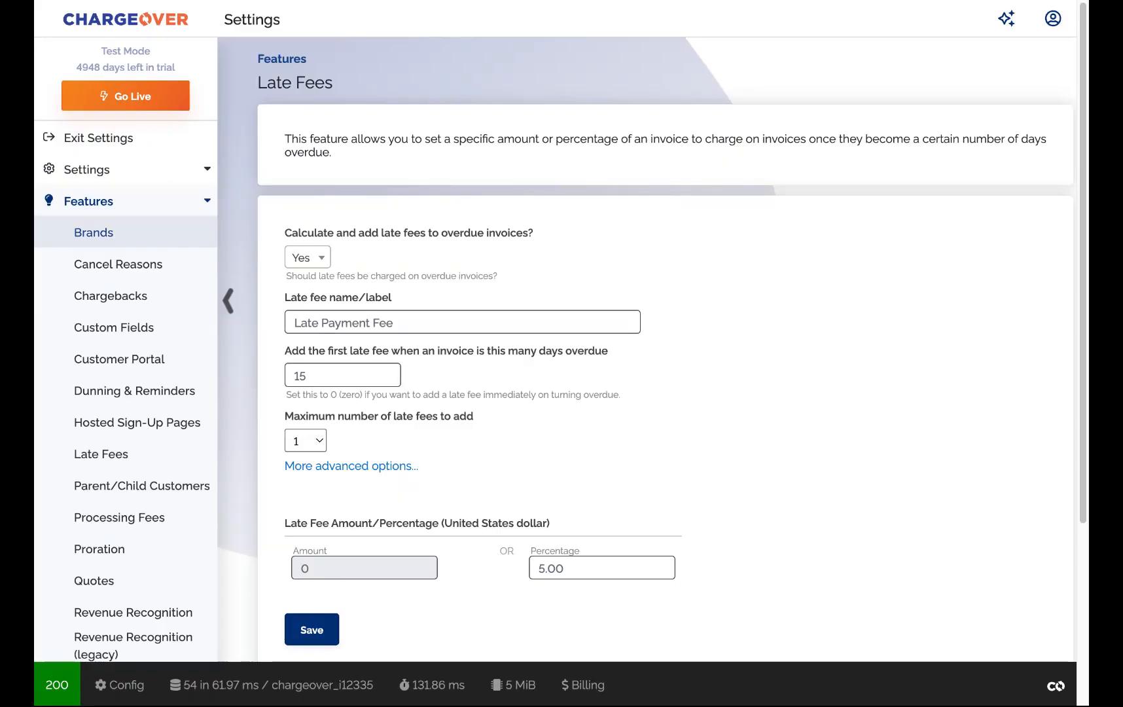
pyautogui.scroll(-3, 170, 384)
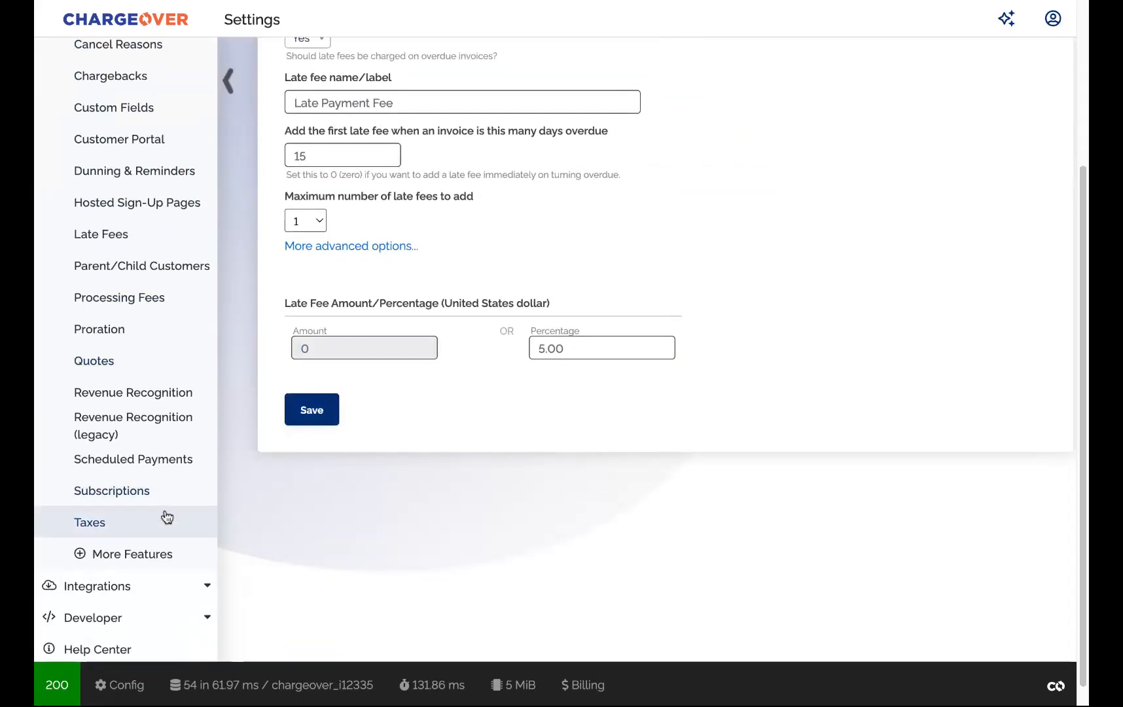
pyautogui.click(149, 593)
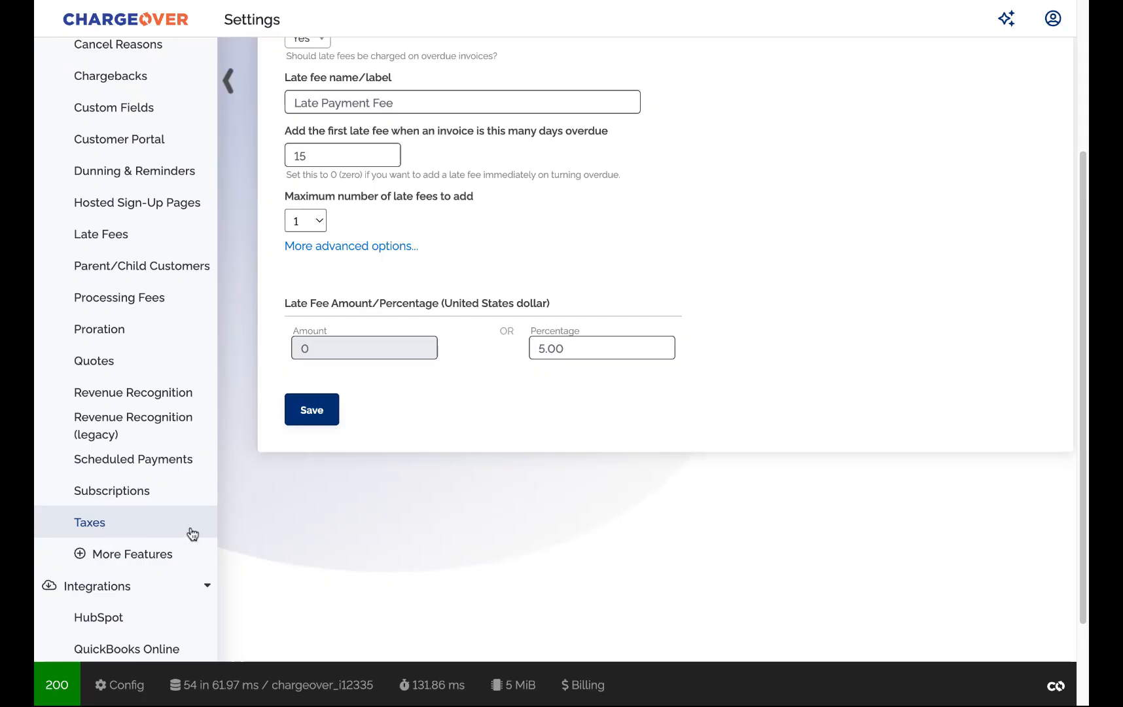
pyautogui.scroll(-1, 152, 614)
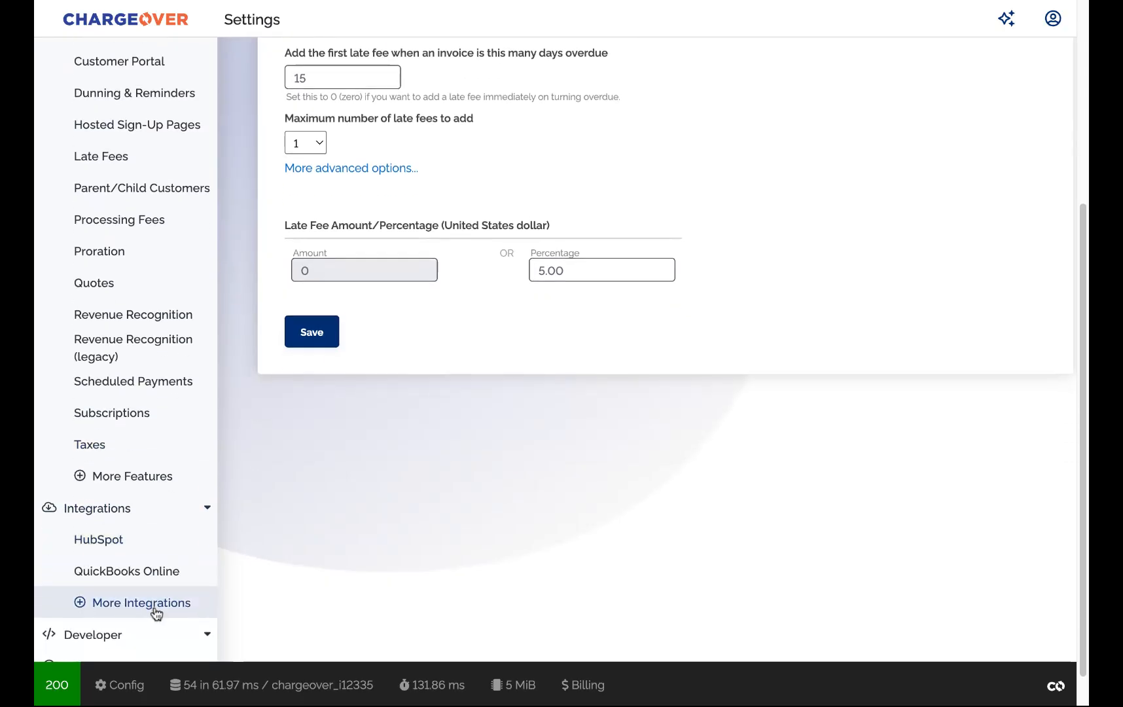
pyautogui.click(154, 613)
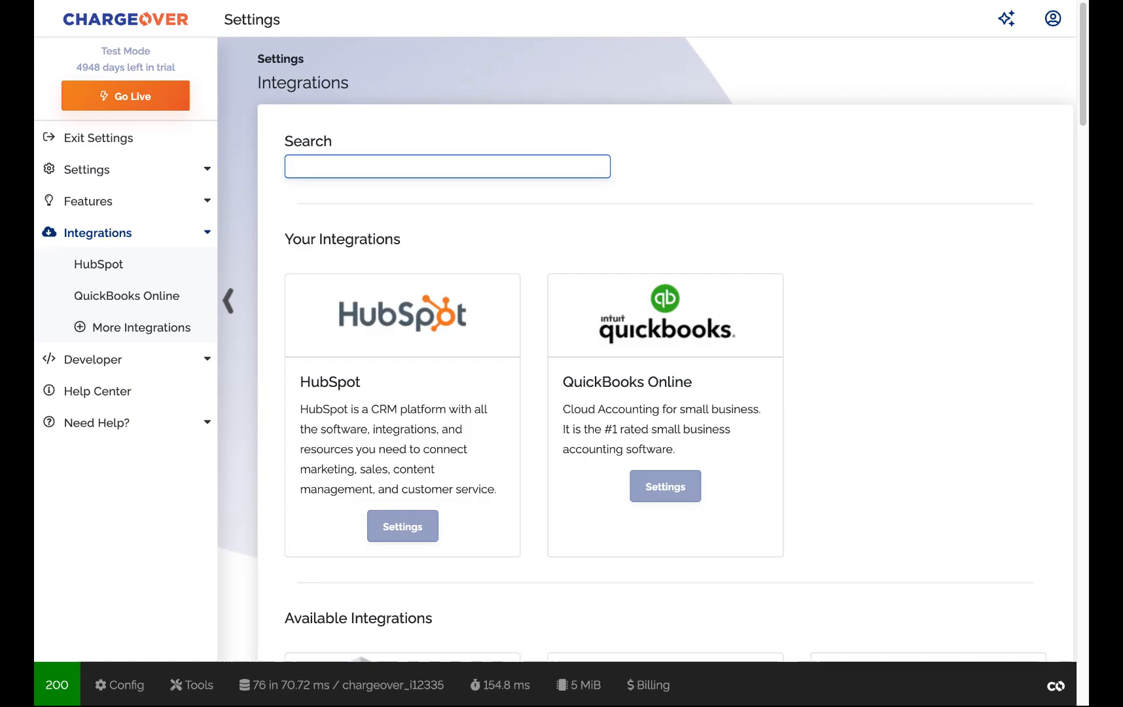
# Step: Browse the available integrations, from Cerberus Helpdesk and ChartMogul down to MailChimp, Mailgun and QuickBooks Desktop
pyautogui.scroll(-12, 752, 372)
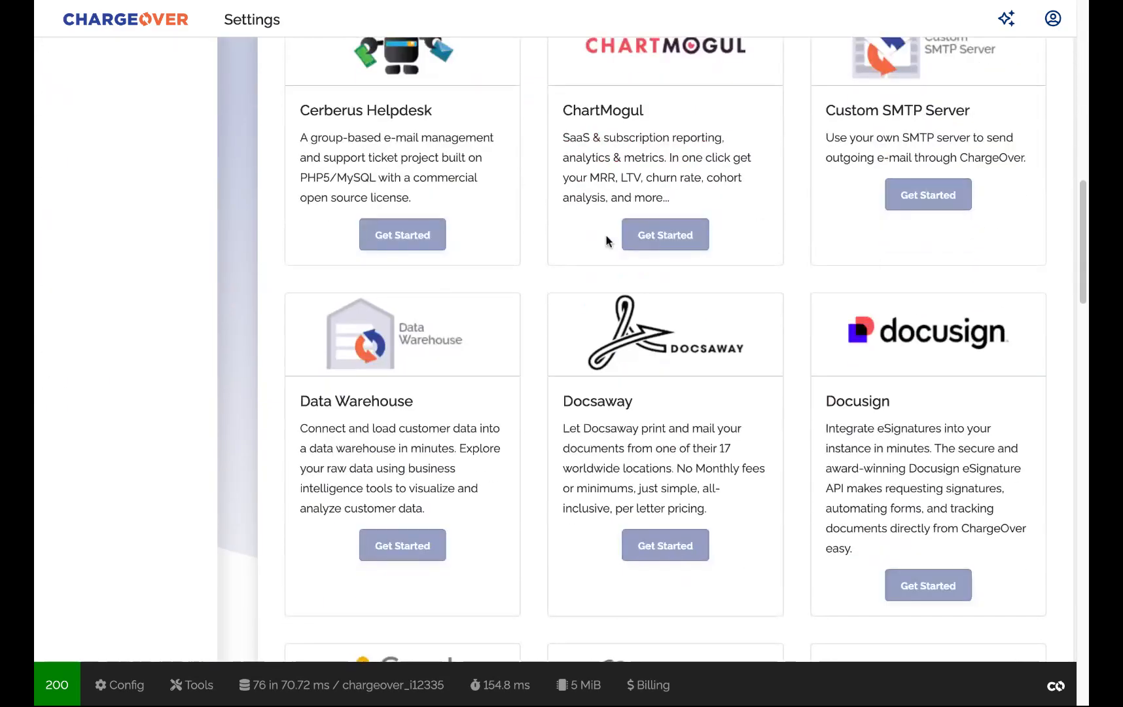
pyautogui.scroll(-3, 655, 217)
pyautogui.scroll(-2, 689, 414)
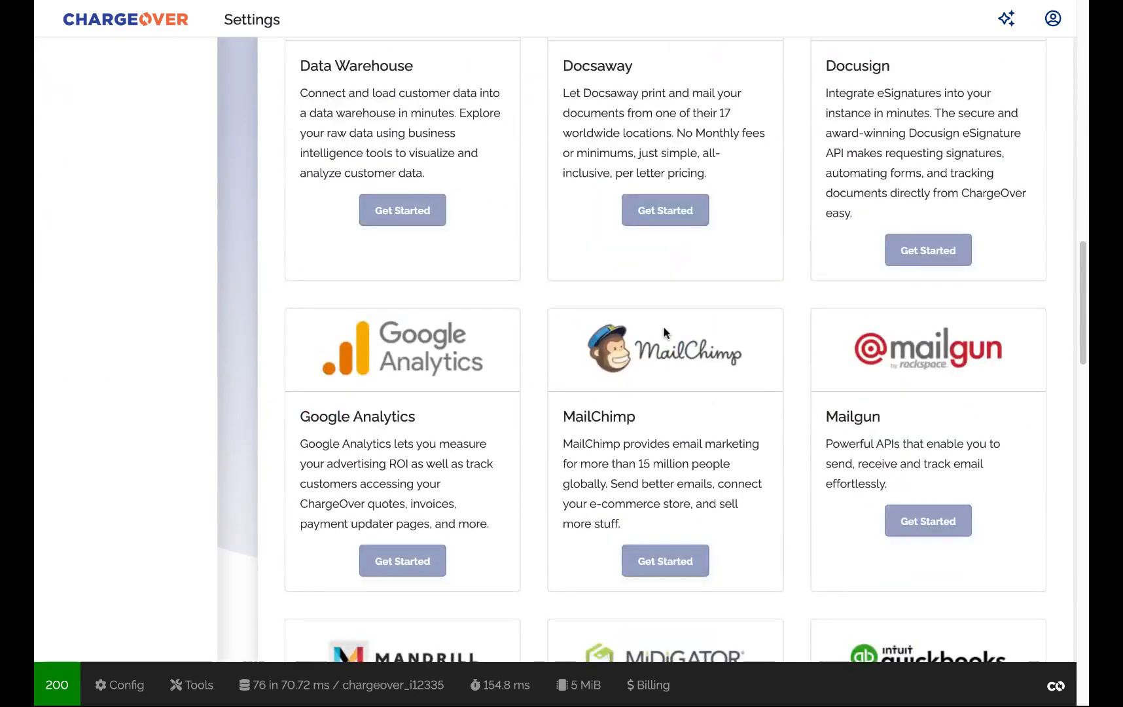
pyautogui.scroll(-1, 658, 308)
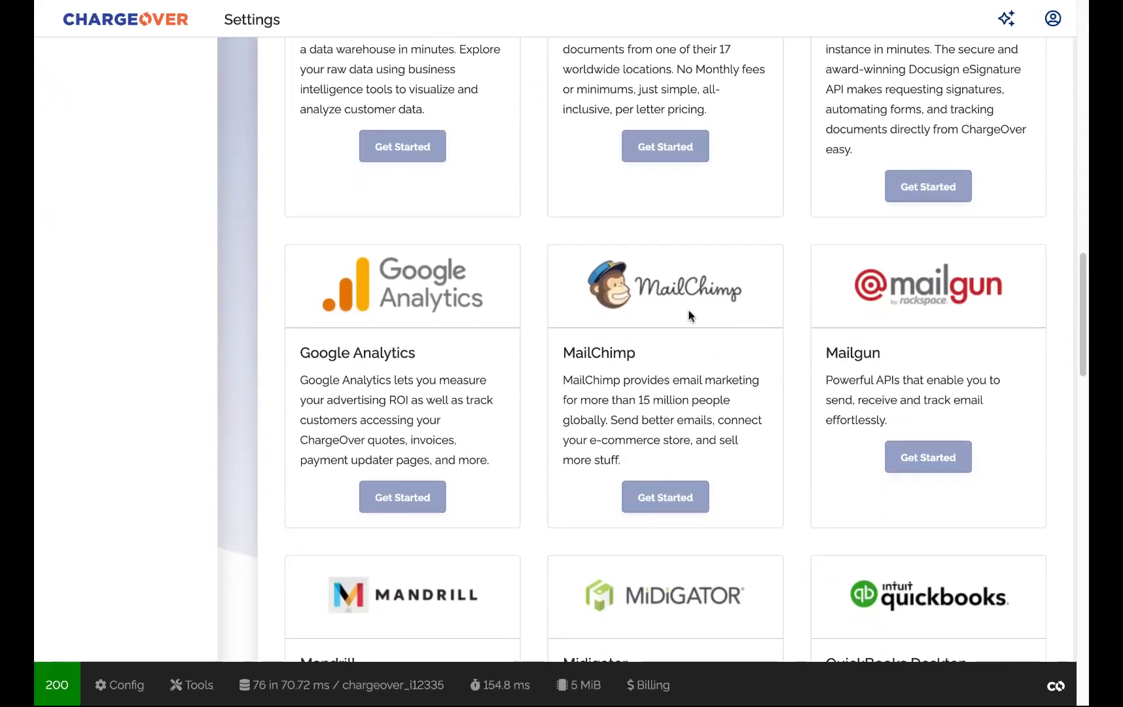
pyautogui.scroll(-1, 729, 307)
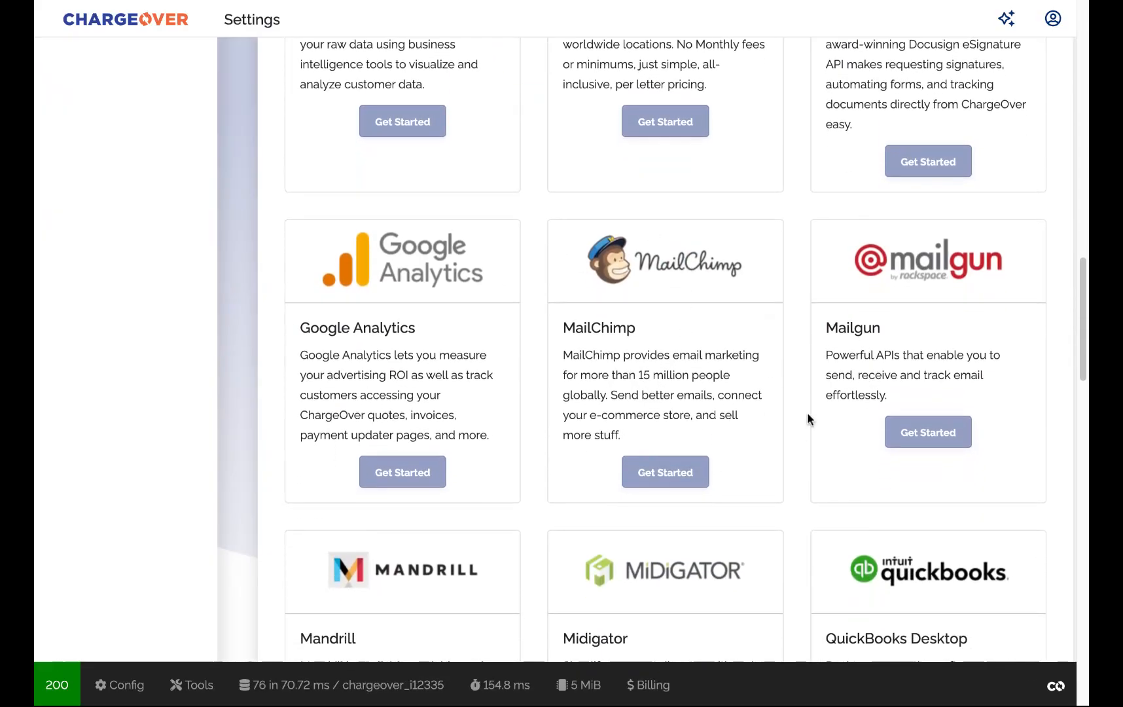
pyautogui.scroll(1, 735, 339)
pyautogui.scroll(6, 738, 341)
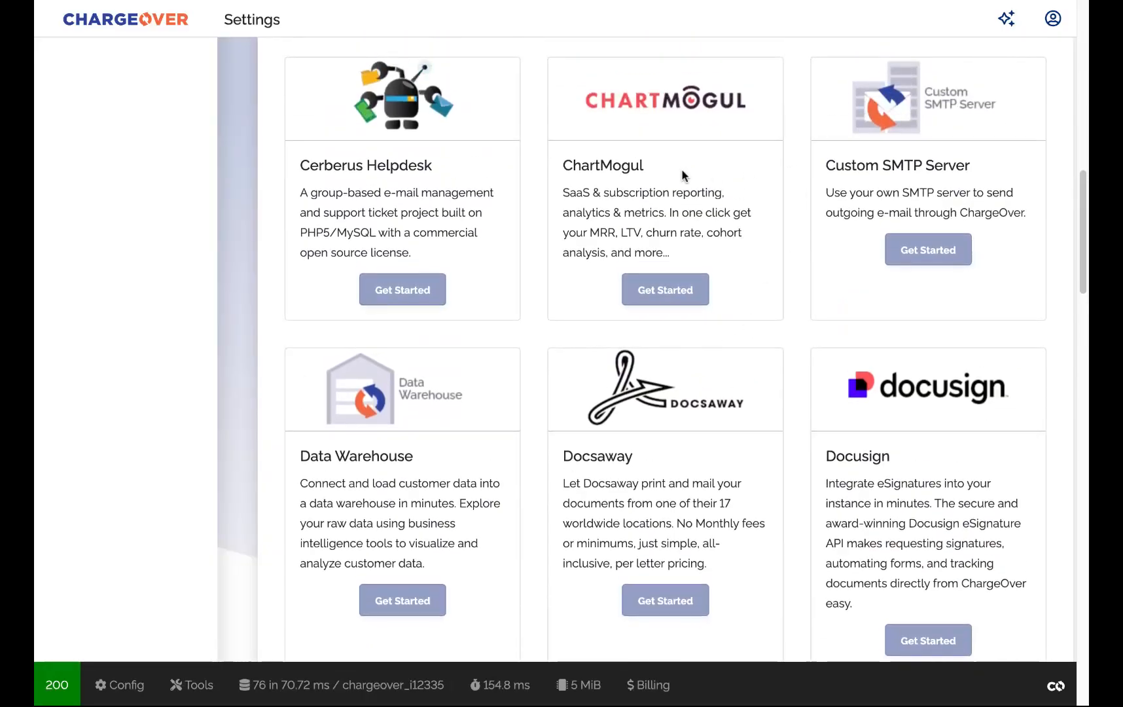
pyautogui.scroll(7, 680, 180)
pyautogui.scroll(7, 653, 199)
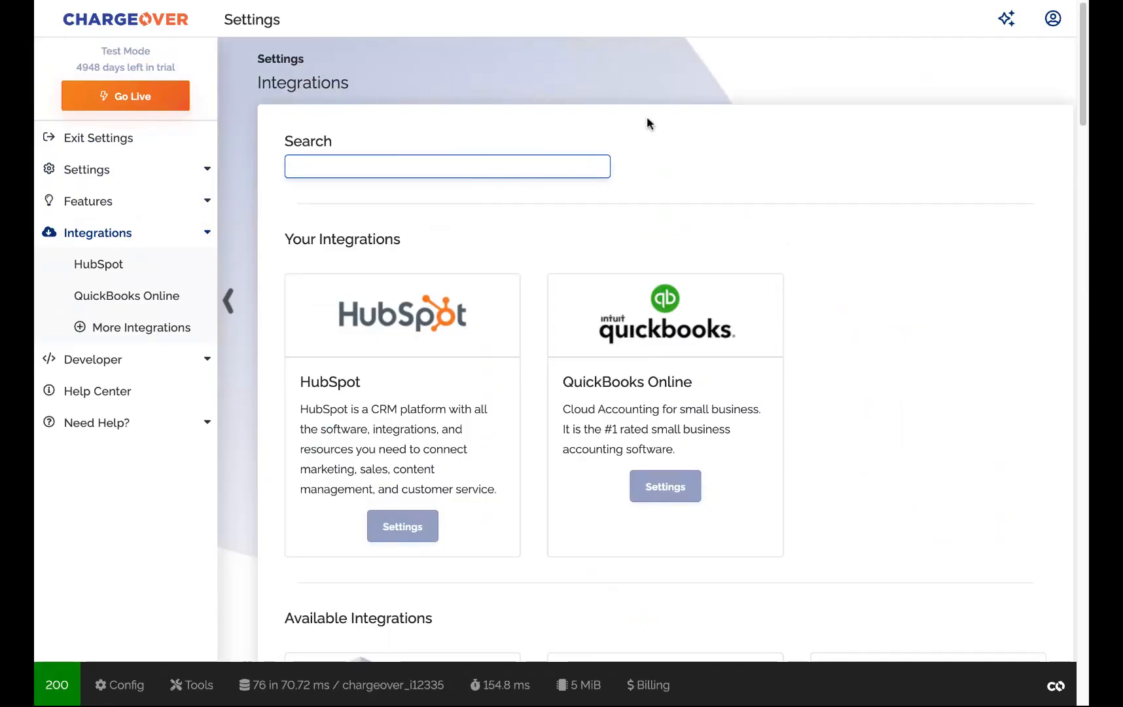
# Step: Return to the subscription and open the Report Center to look through its report categories
pyautogui.click(400, 1)
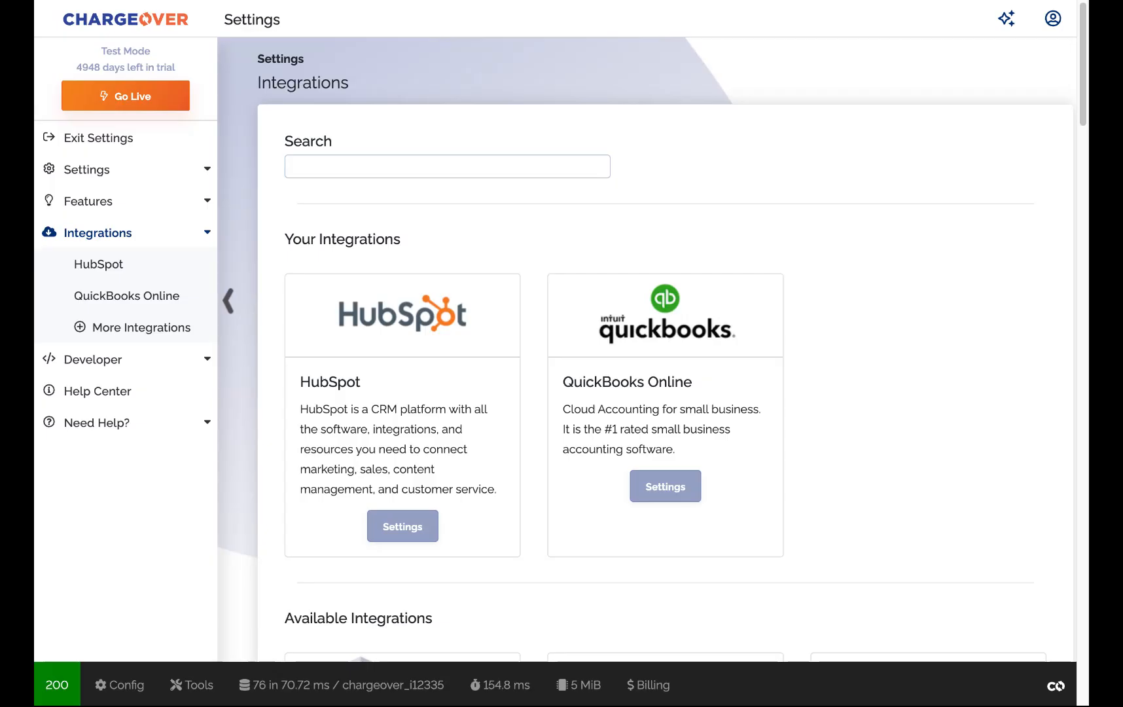
pyautogui.click(392, 2)
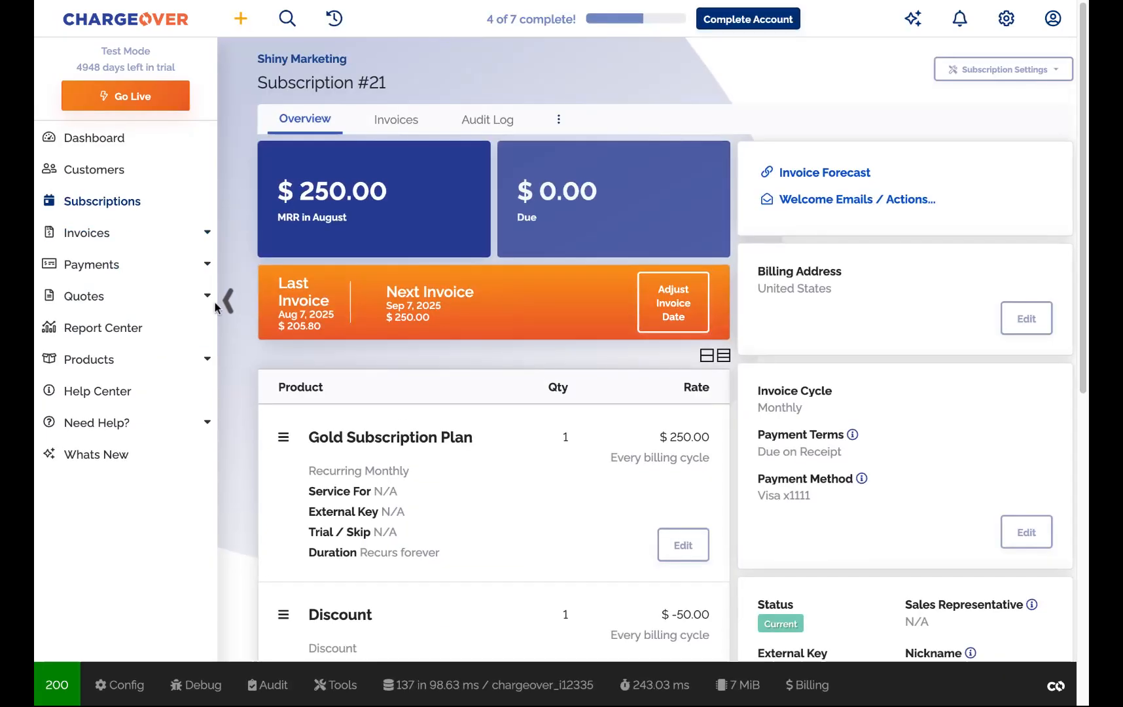
pyautogui.click(157, 336)
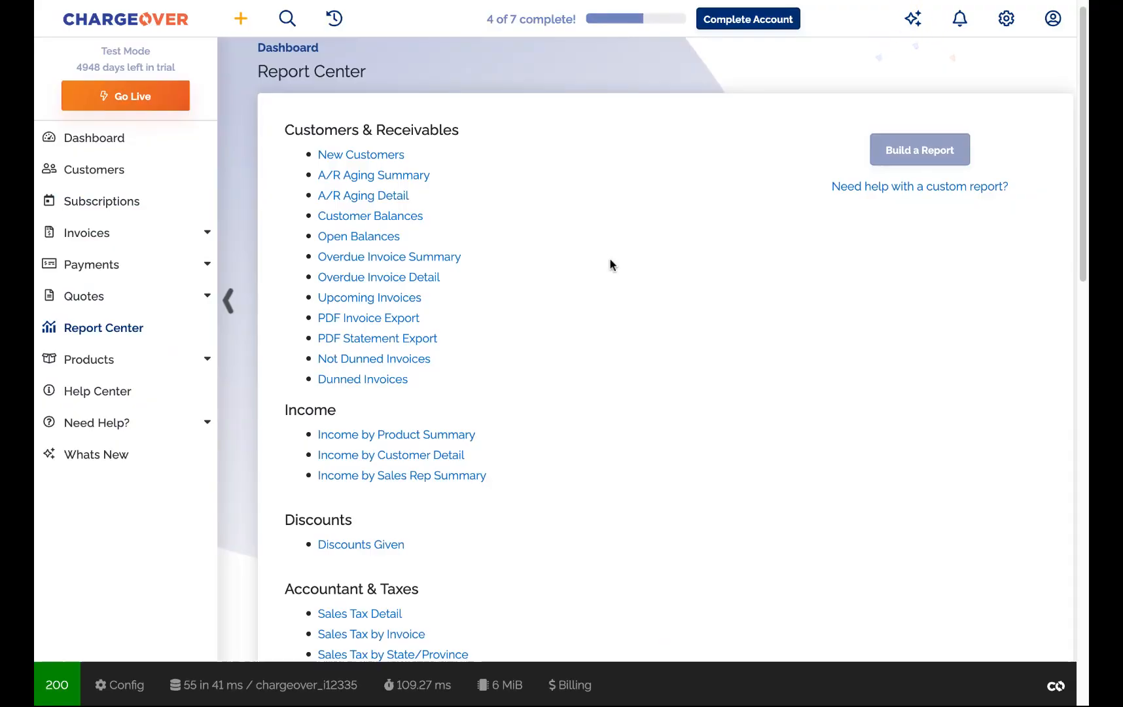
pyautogui.scroll(-4, 605, 269)
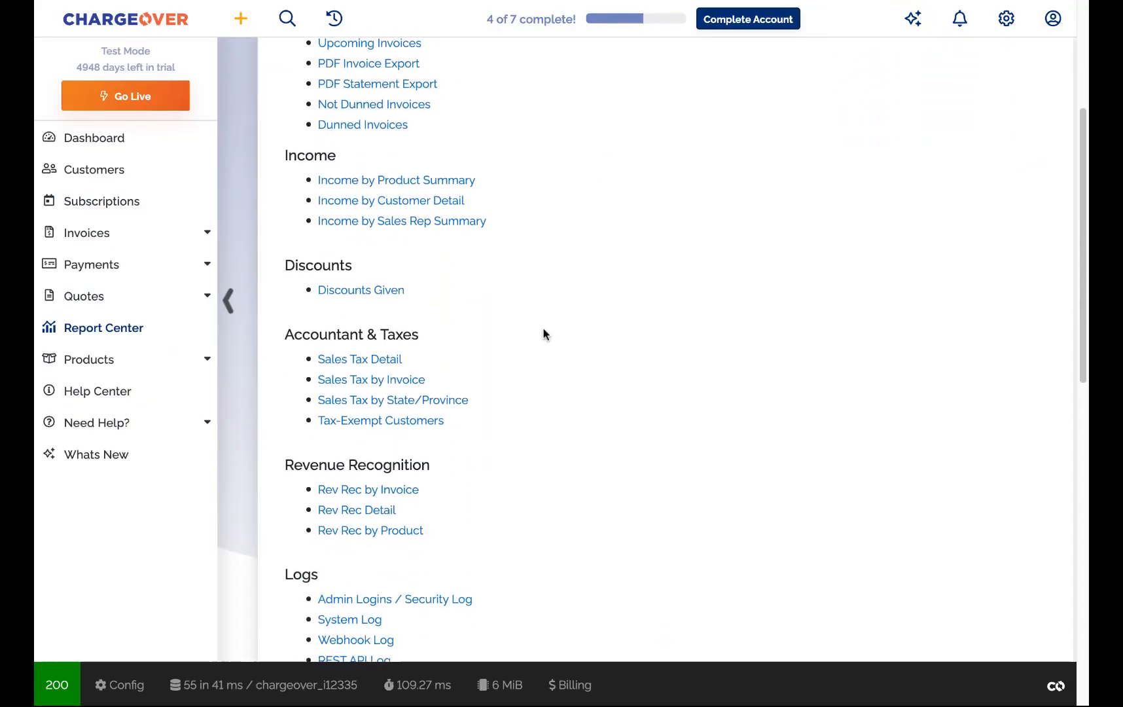
# Step: Review the available reports across all categories, from Customers & Receivables and Income through Revenue Recognition, Logs, Subscriptions & MRR, Payments & Pay Methods and Products
pyautogui.scroll(-4, 529, 391)
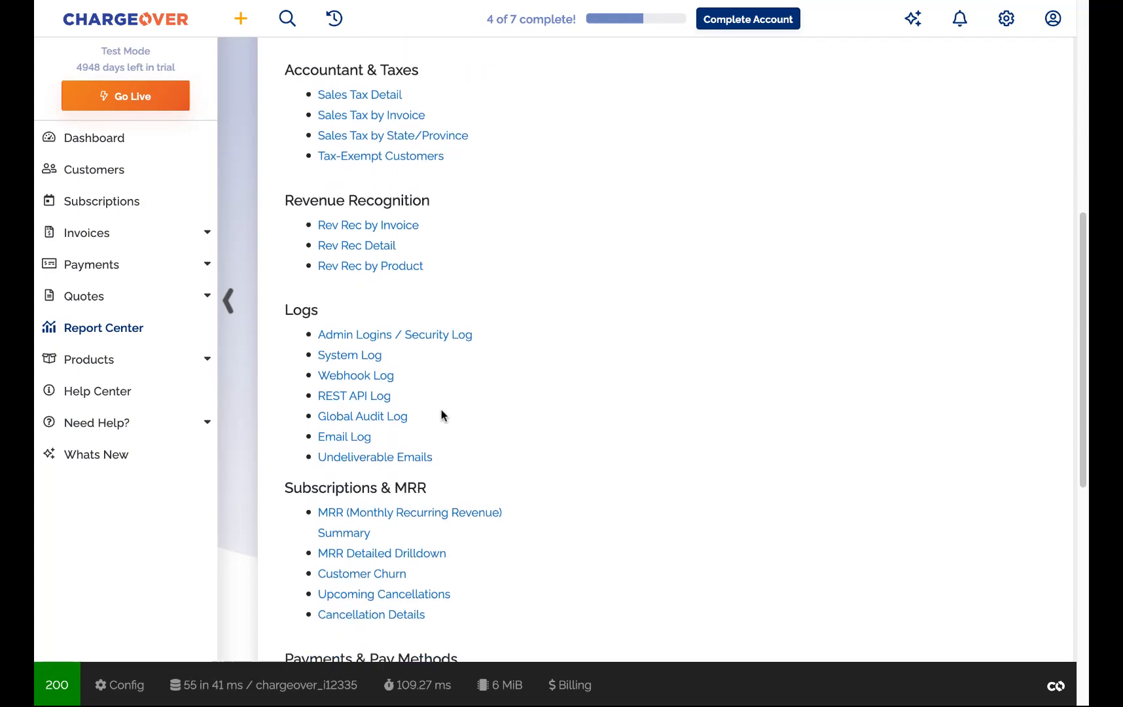
pyautogui.scroll(-4, 492, 422)
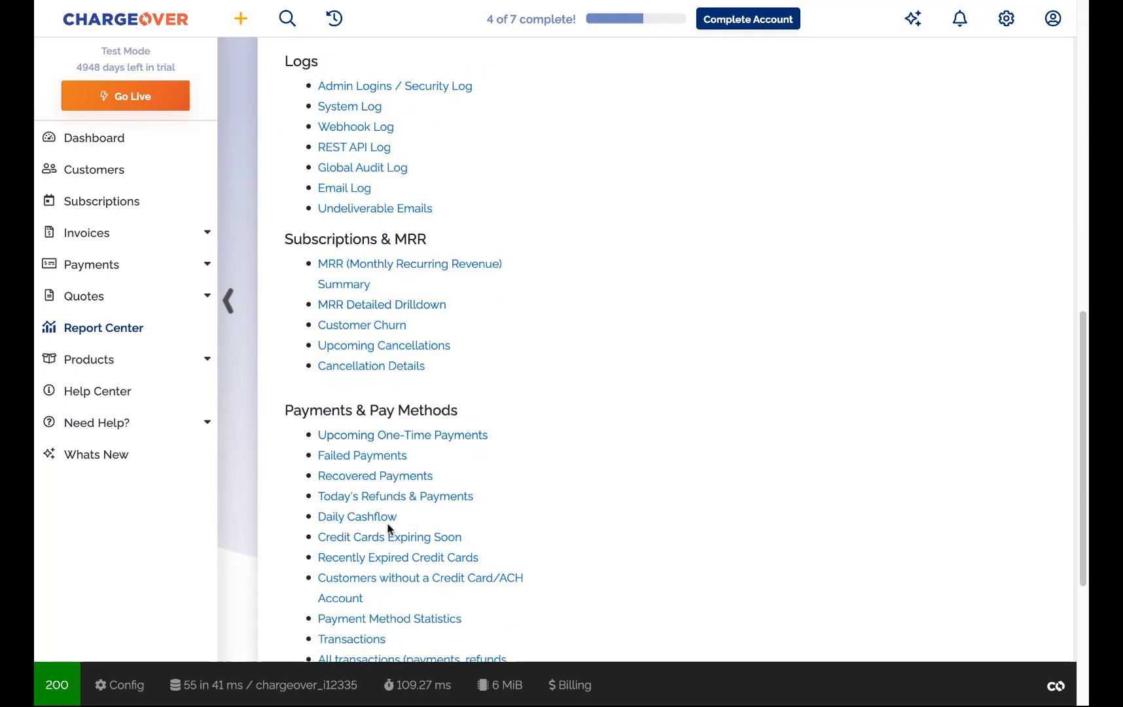
pyautogui.scroll(-2, 389, 530)
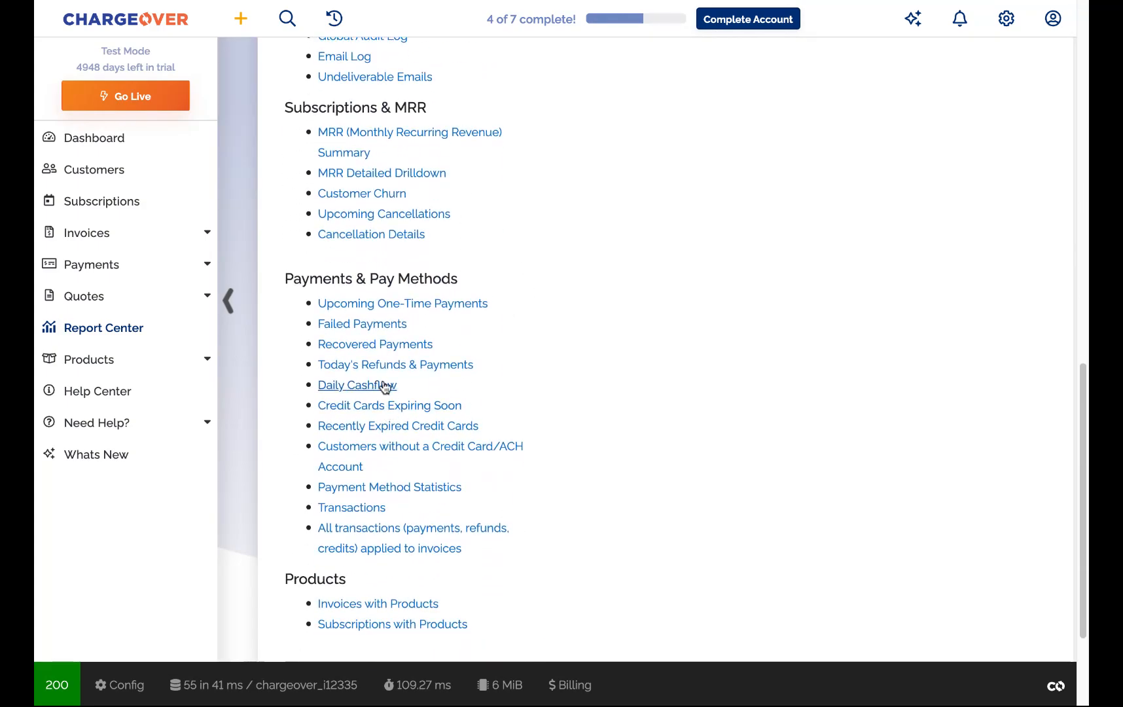
pyautogui.scroll(15, 406, 383)
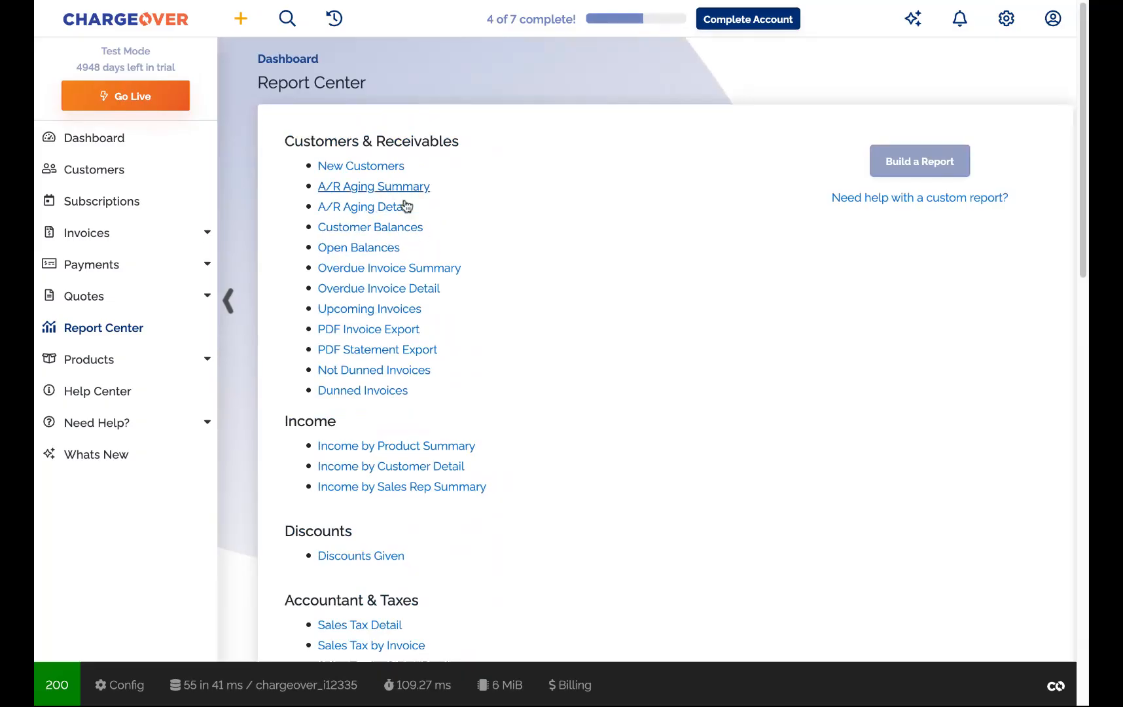
pyautogui.scroll(-1, 529, 324)
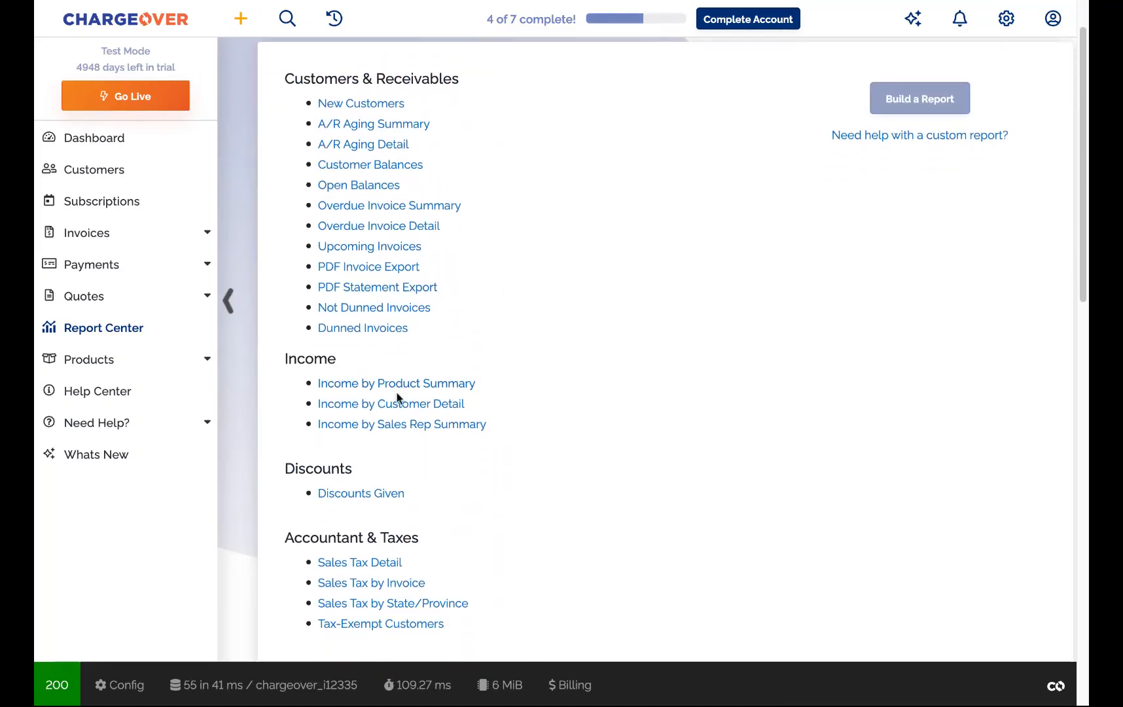
pyautogui.scroll(-1, 419, 419)
pyautogui.scroll(-2, 373, 543)
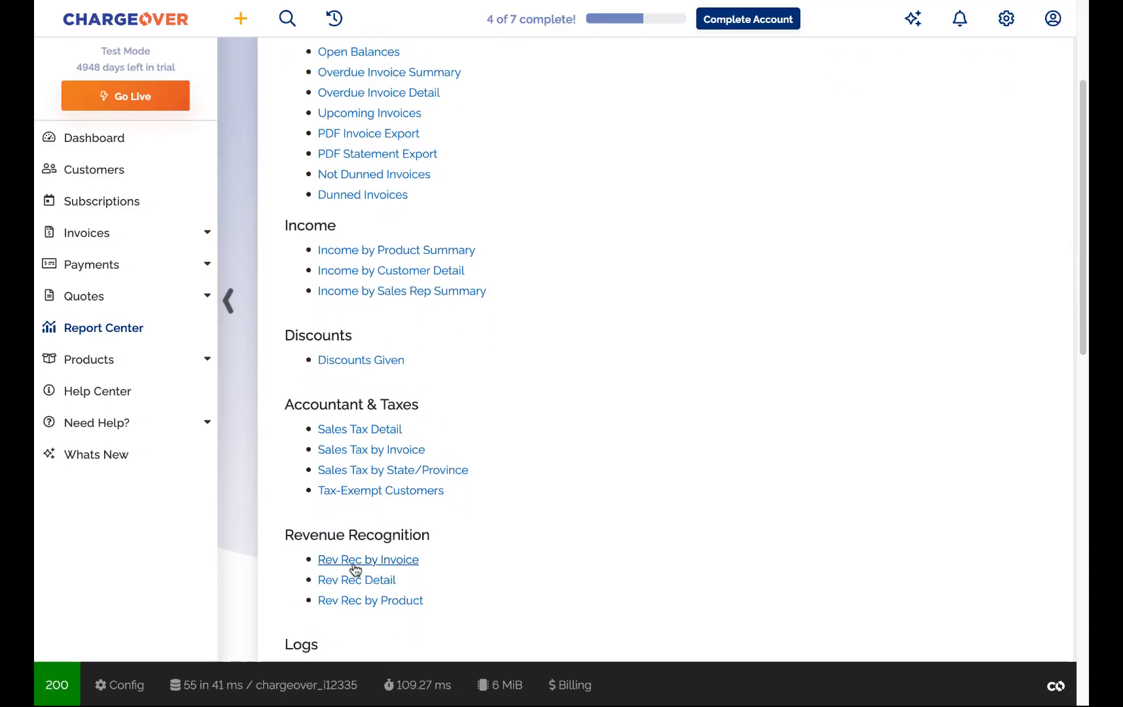
pyautogui.scroll(-3, 354, 570)
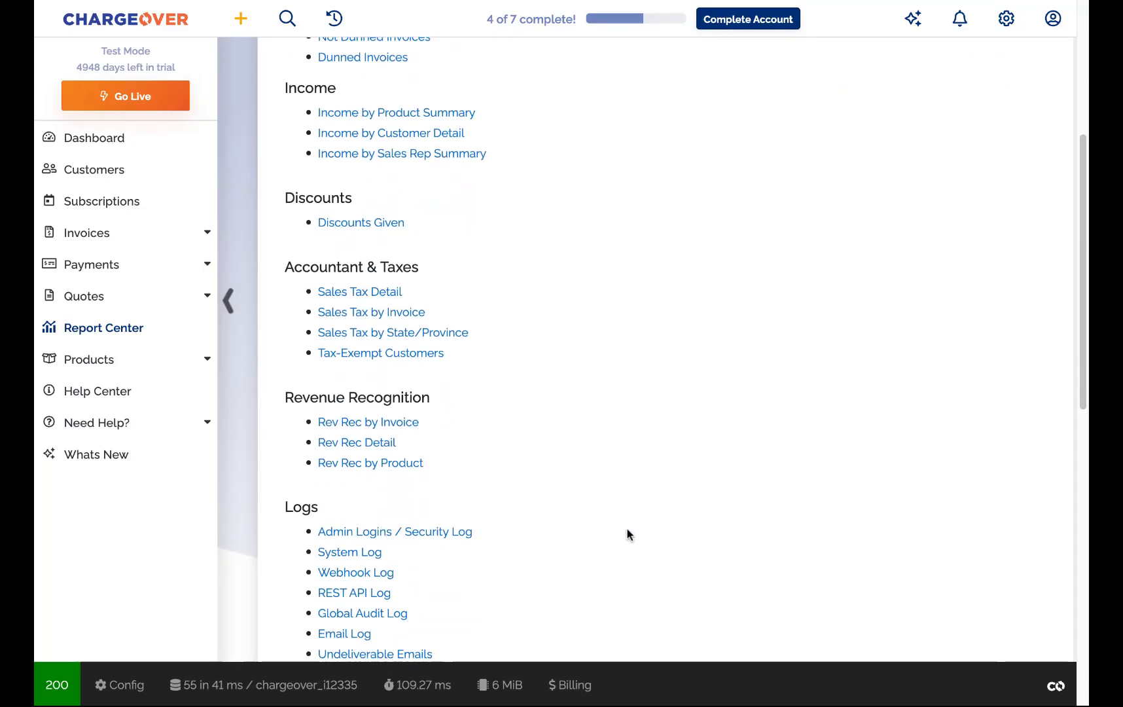
pyautogui.scroll(-5, 627, 536)
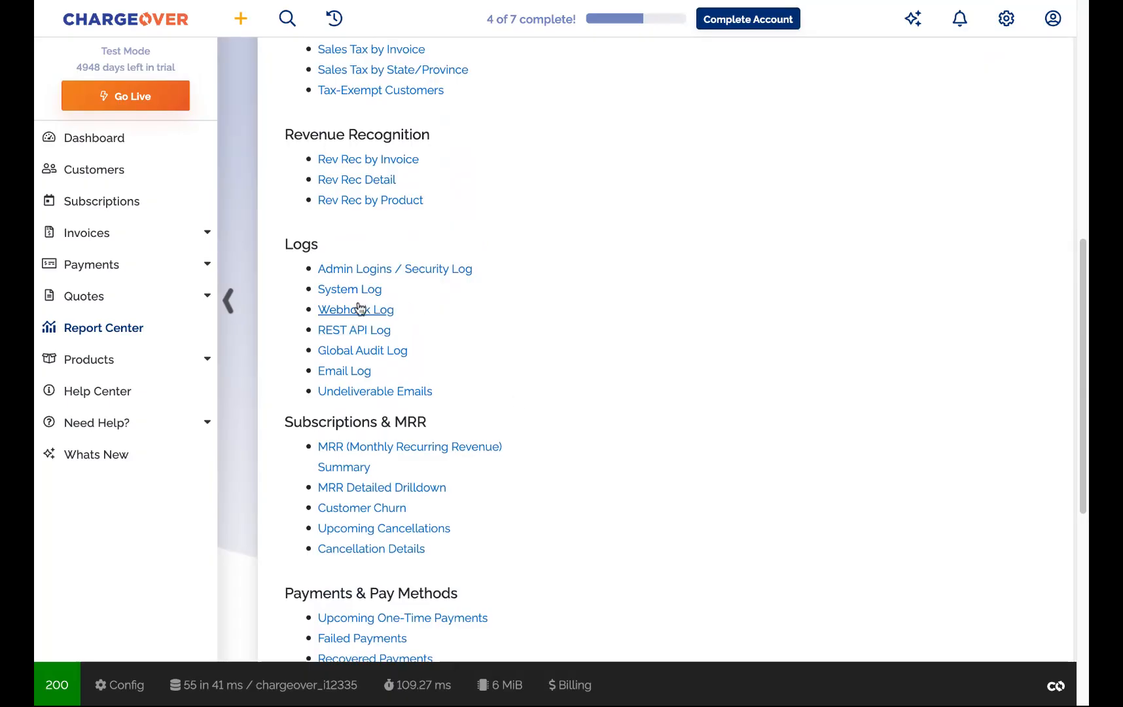
pyautogui.scroll(-4, 383, 326)
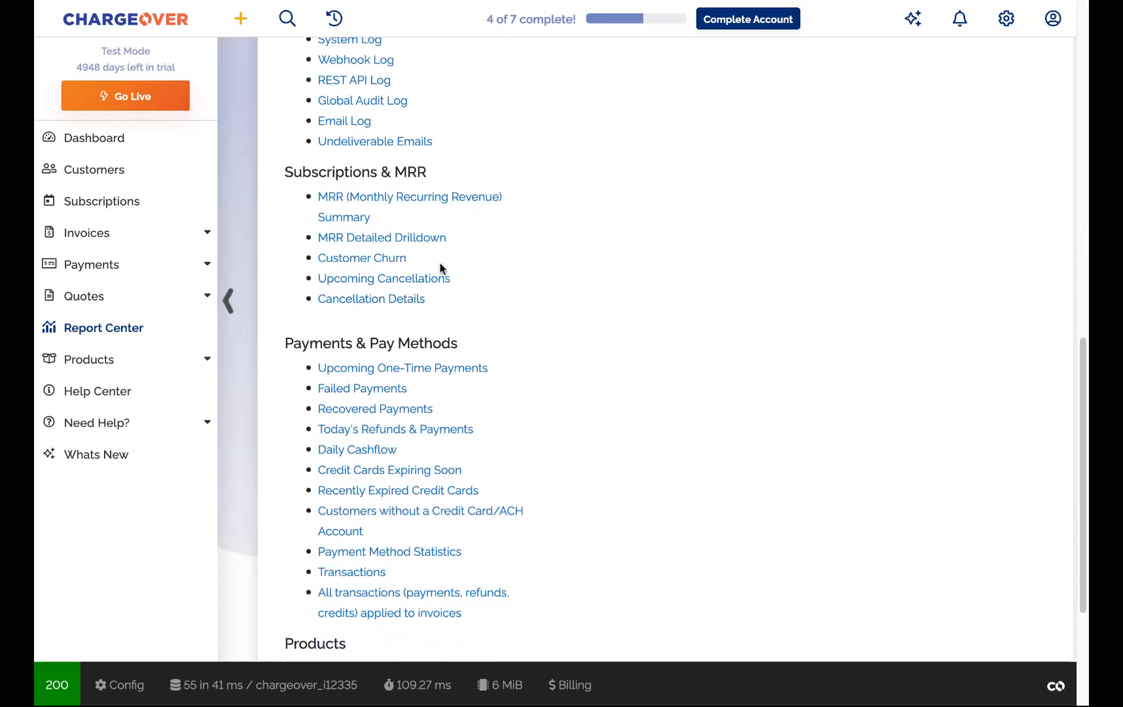
pyautogui.scroll(-2, 336, 376)
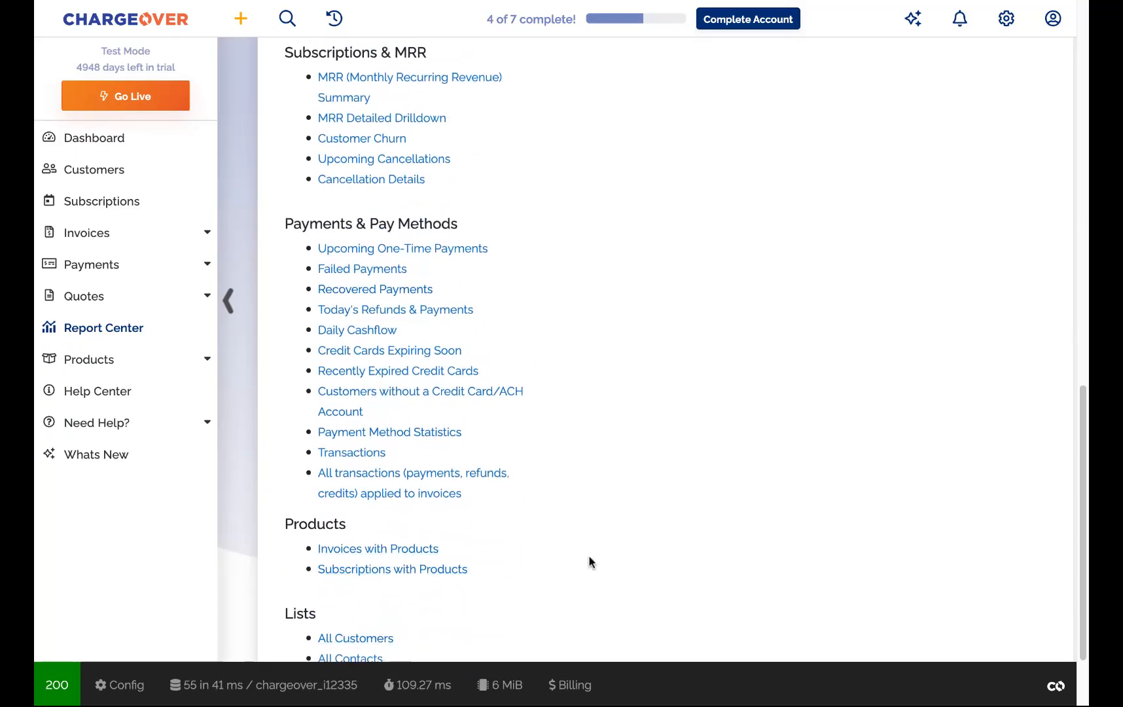
pyautogui.scroll(1, 649, 247)
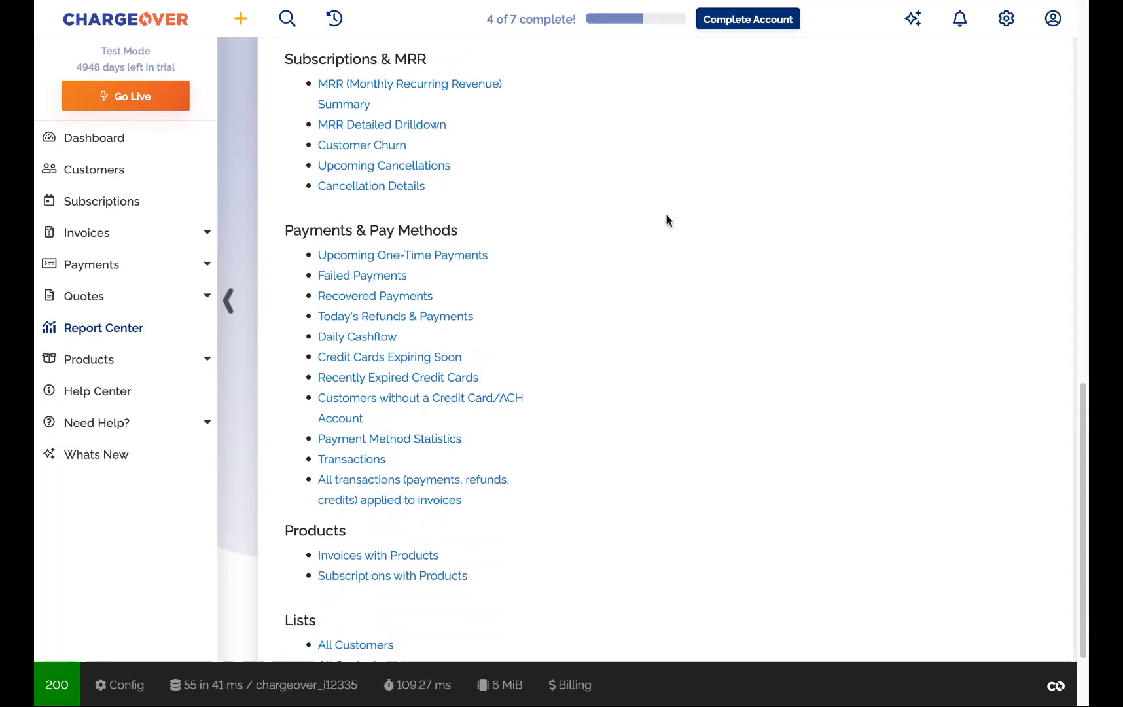